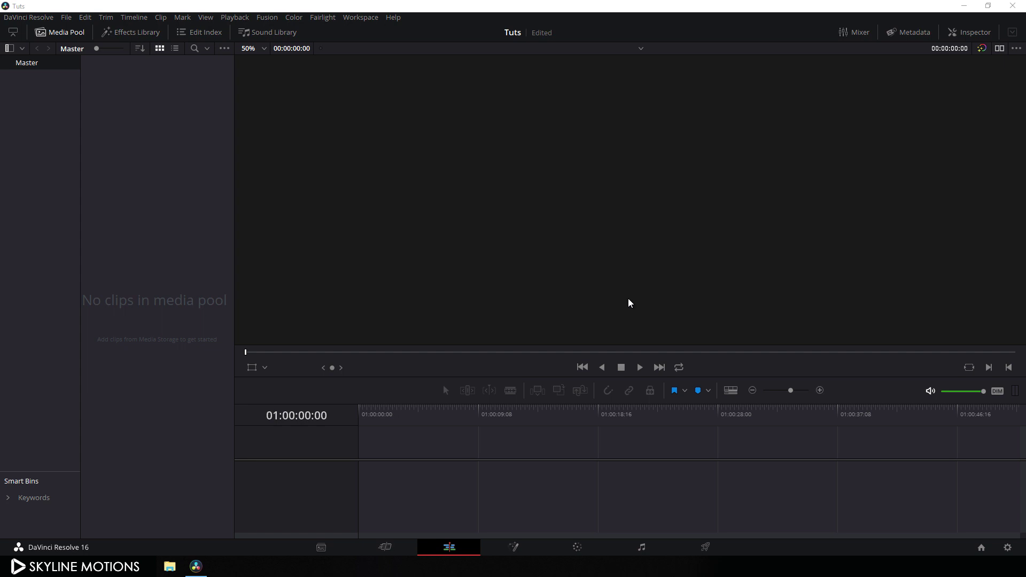
Step: Set both the timeline frame rate and the playback frame rate to 30 in the project settings and save them
click(1008, 548)
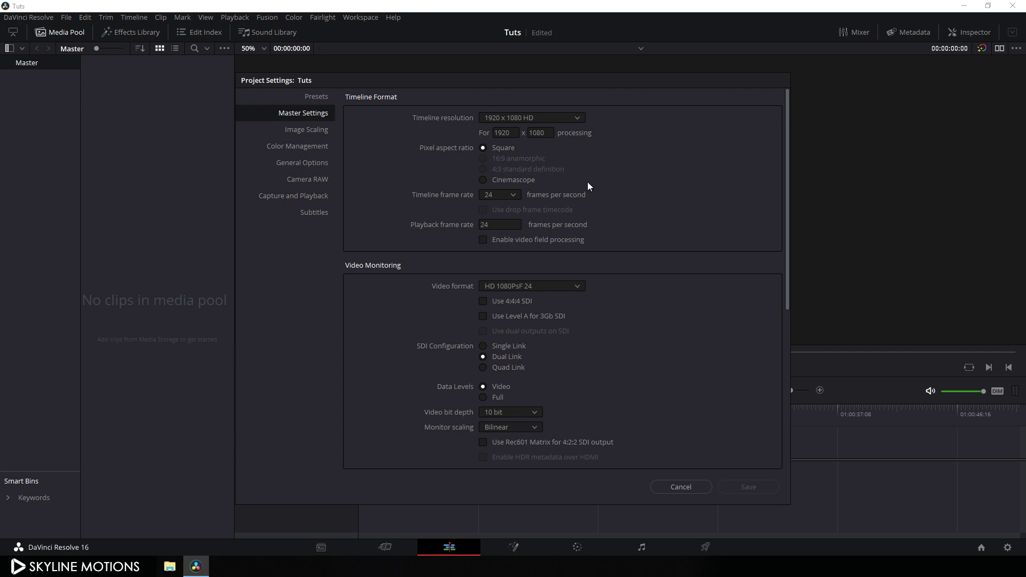
click(513, 201)
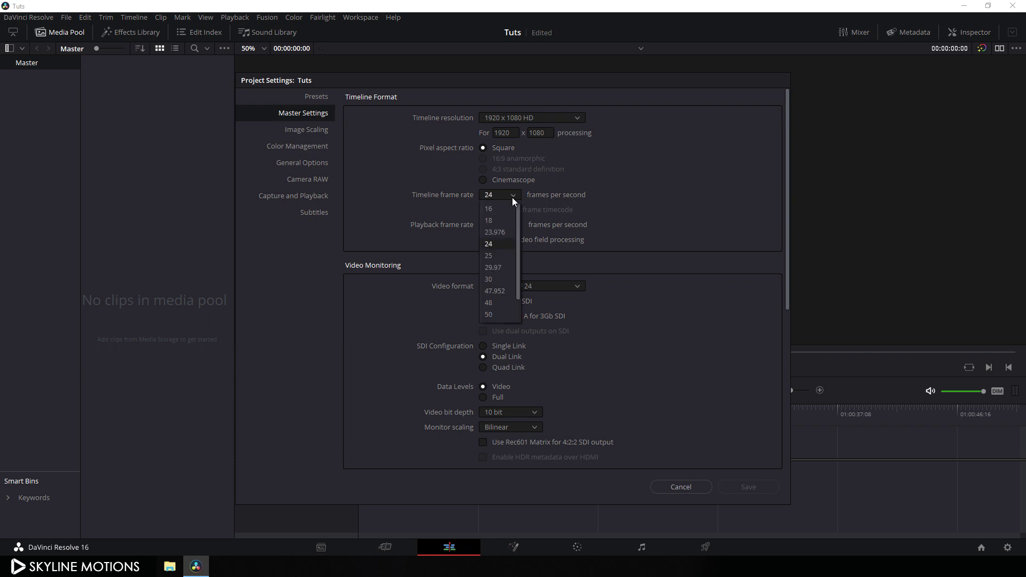
click(500, 278)
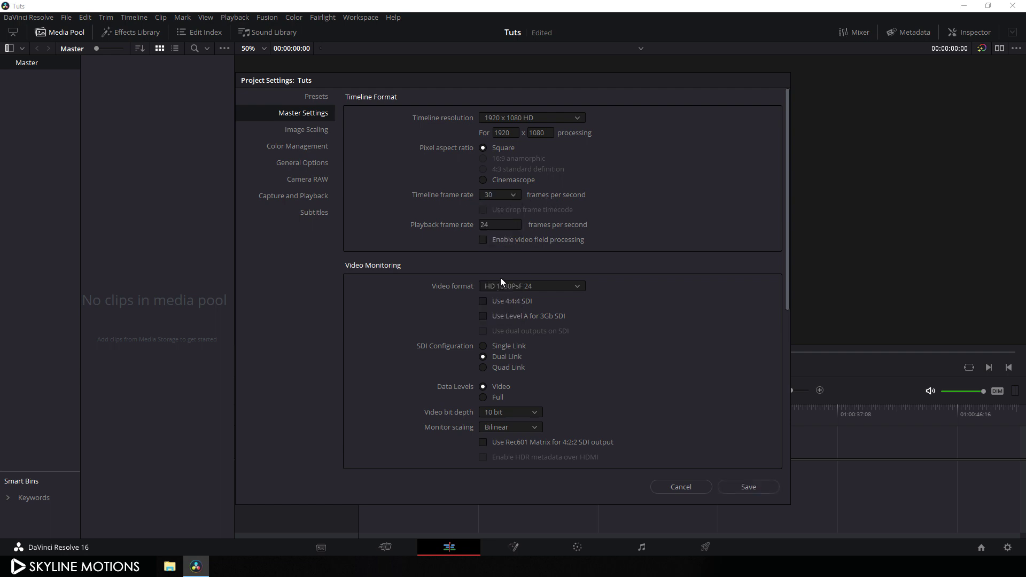
click(500, 224)
text(30)
click(739, 492)
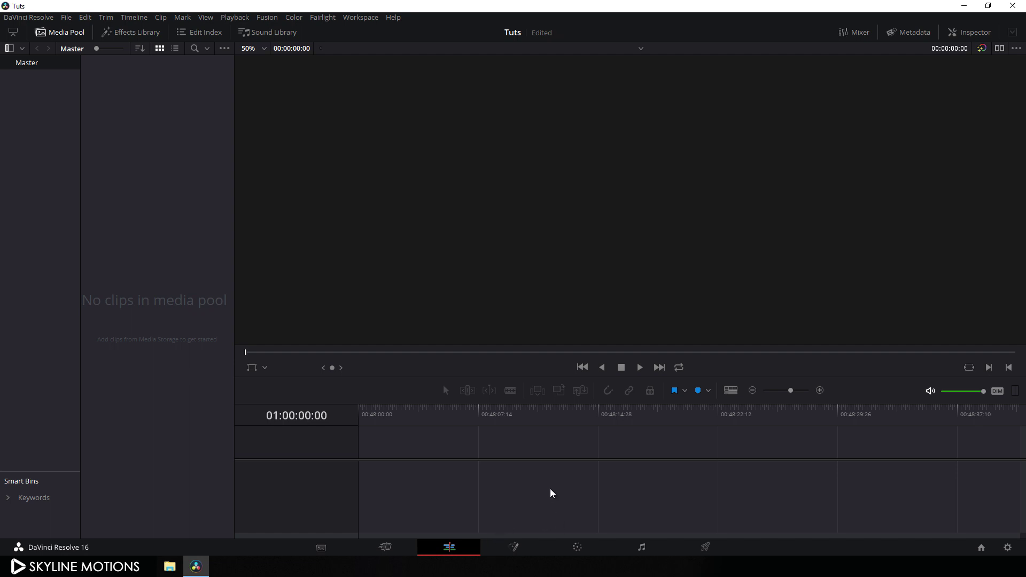
Step: Create a new Fusion composition clip named Fusion Comp with a duration of 3 seconds
right_click(148, 157)
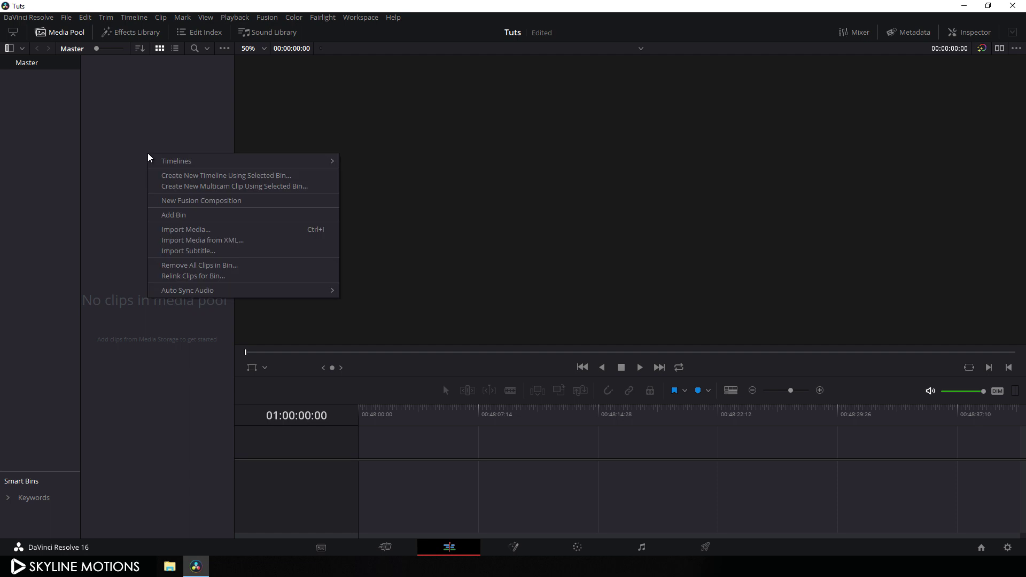
click(202, 201)
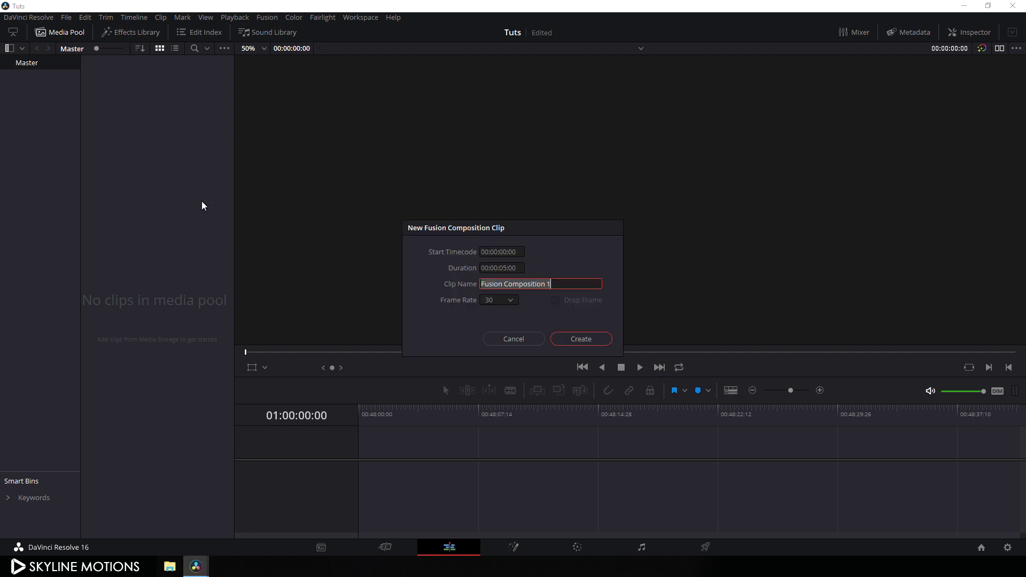
click(553, 284)
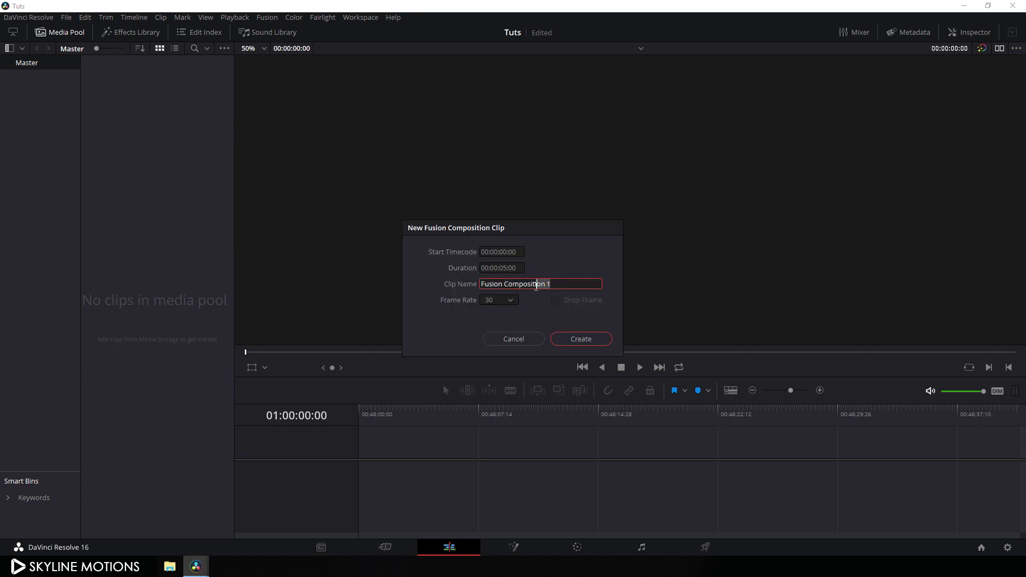
shift+click(525, 283)
key(BackSpace)
click(499, 269)
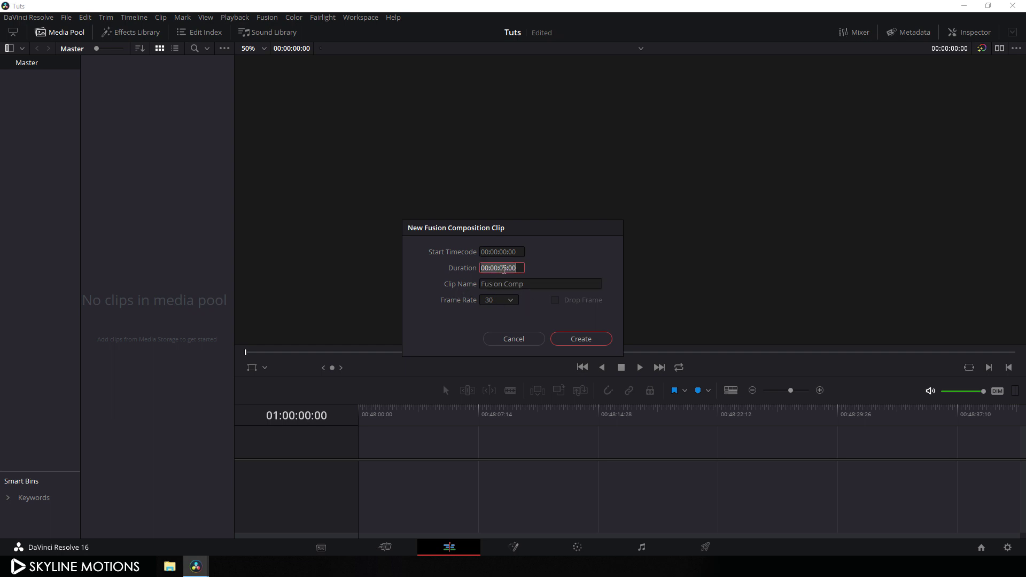
key(BackSpace)
text(3)
click(572, 337)
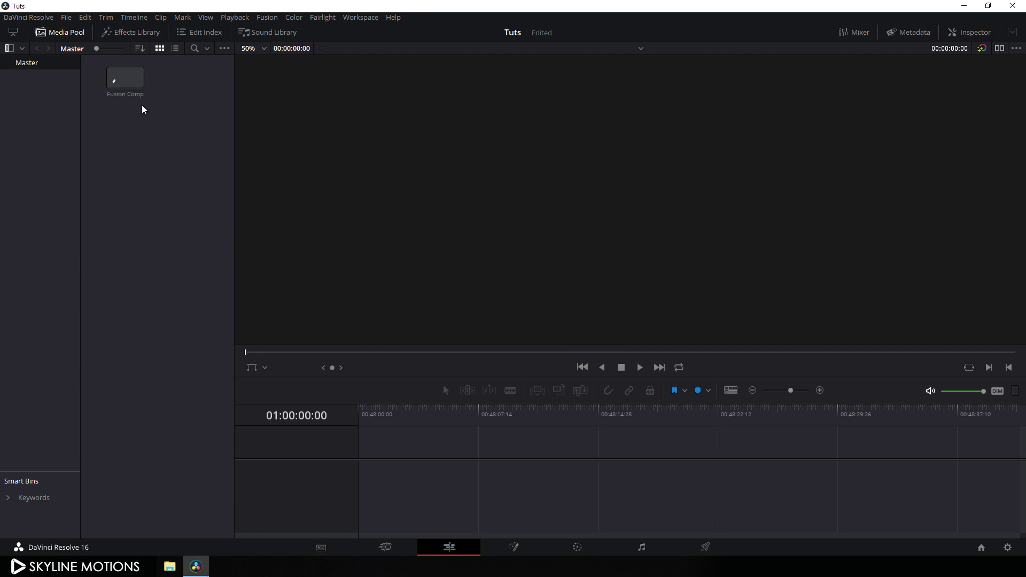
Step: Place Fusion Comp on the timeline, open it for Fusion editing, and move MediaOut1 to the lower right of the node graph
drag(128, 81, 343, 460)
click(517, 553)
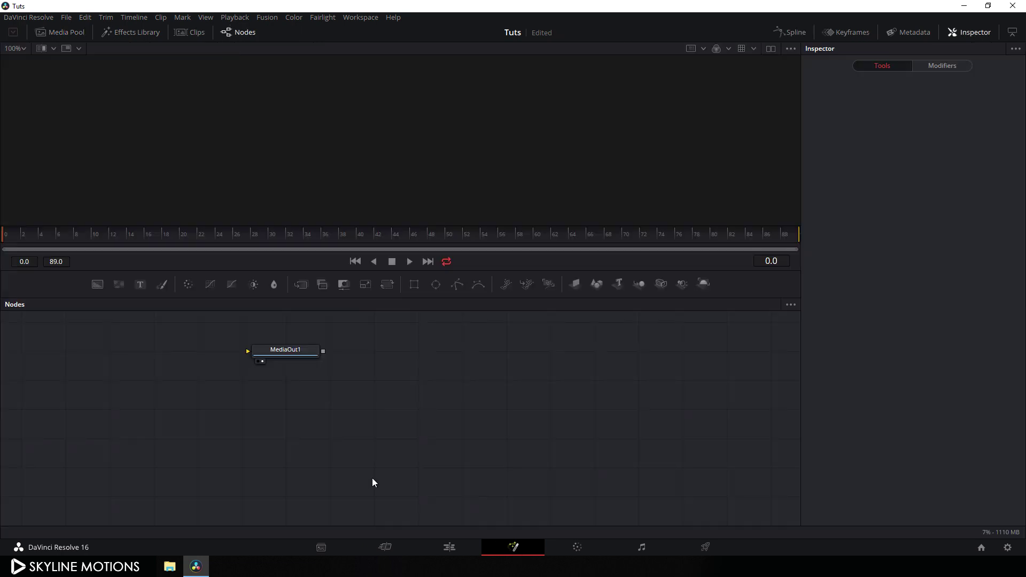
drag(287, 352, 704, 479)
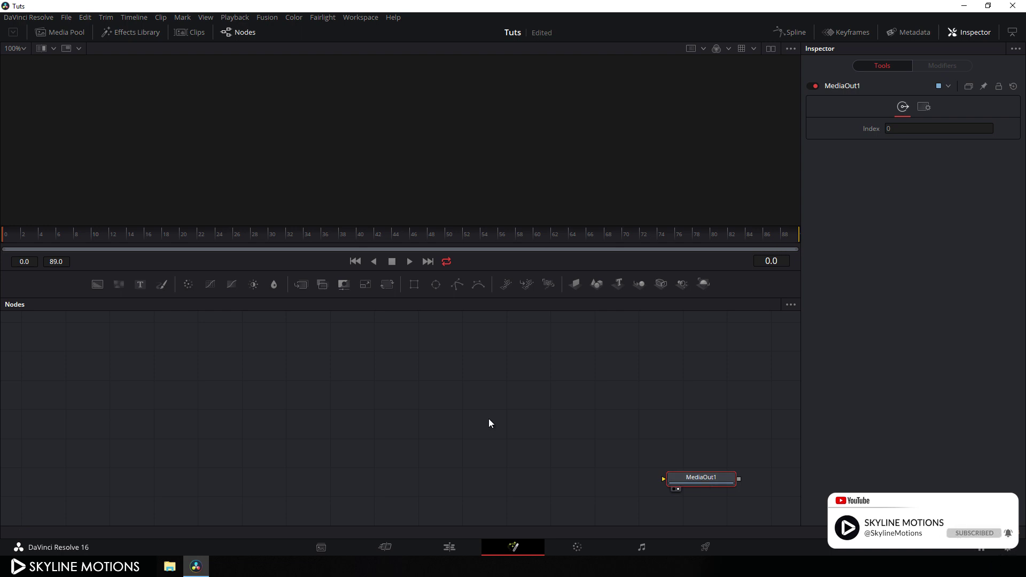
Step: Import the Flare and Shockwave files from the Cinematic folder into the media pool
click(70, 32)
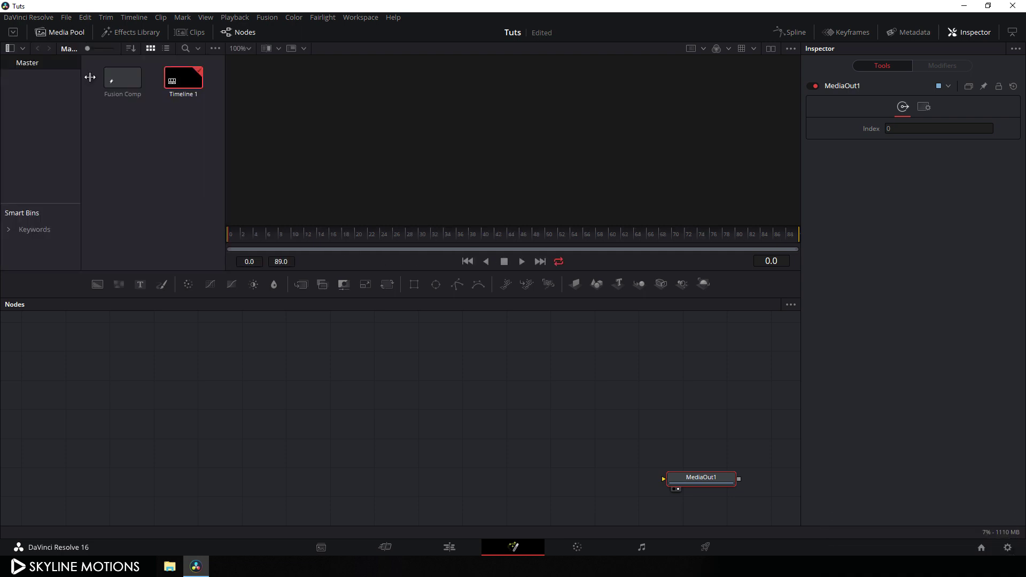
right_click(118, 124)
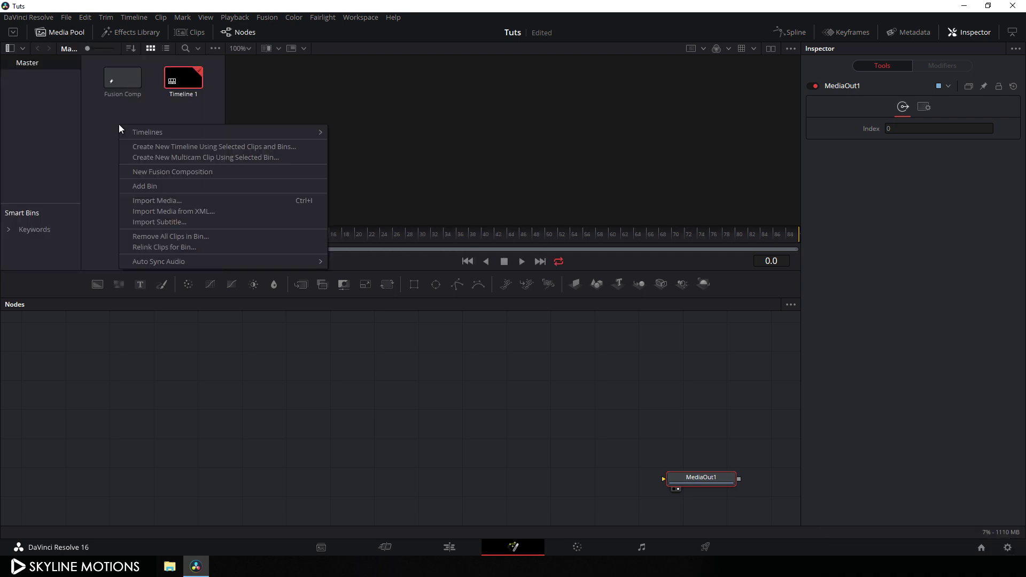
click(154, 200)
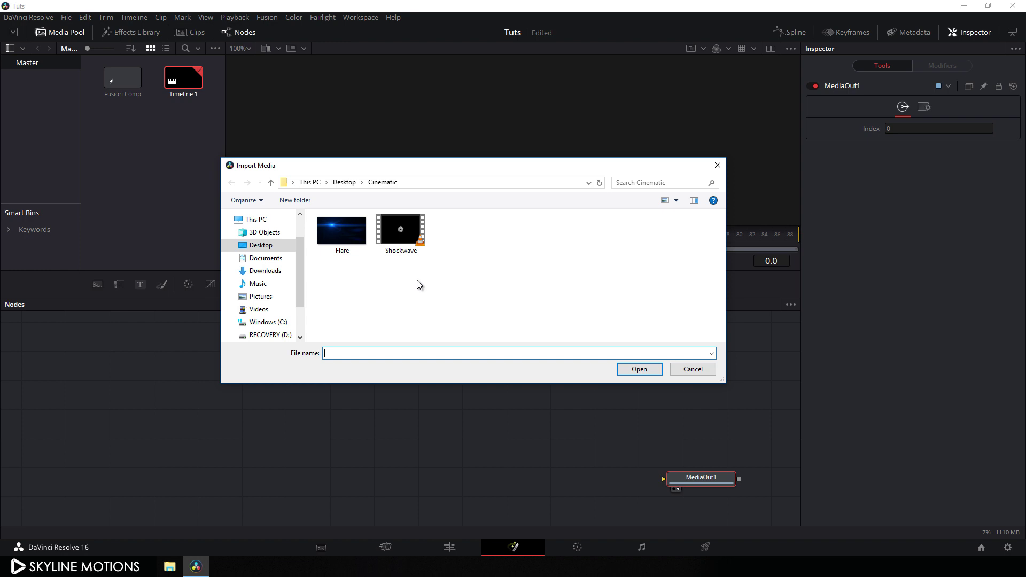
drag(407, 269, 428, 240)
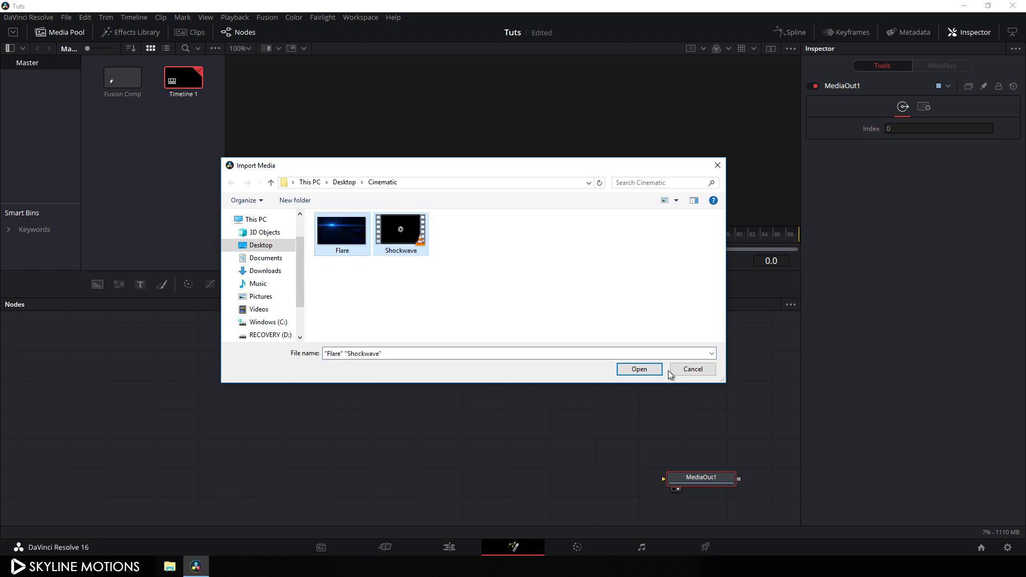
click(644, 370)
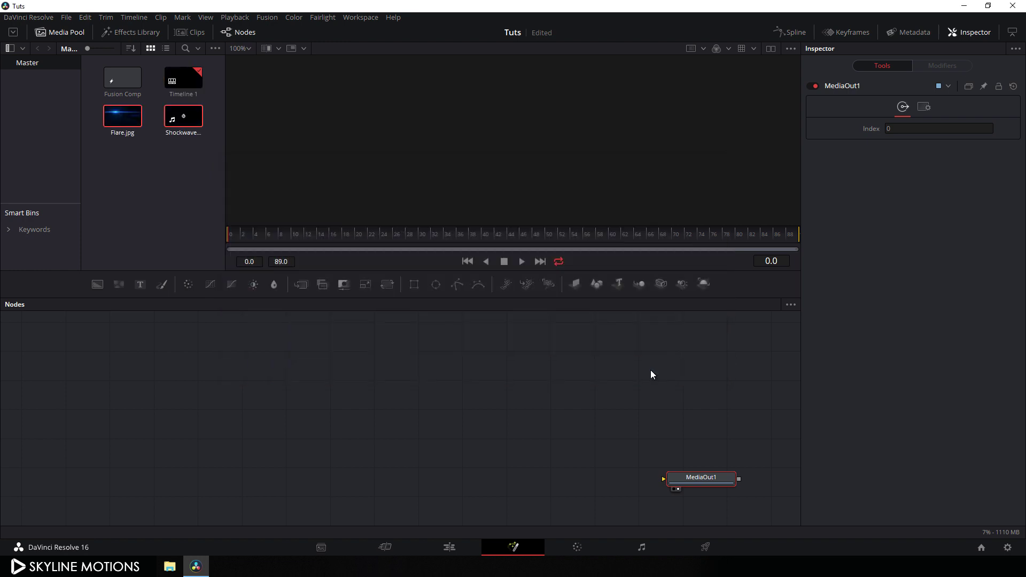
click(163, 202)
Step: Add the Shockwave clip to the node graph and rename its node Shockwave
drag(188, 128, 260, 397)
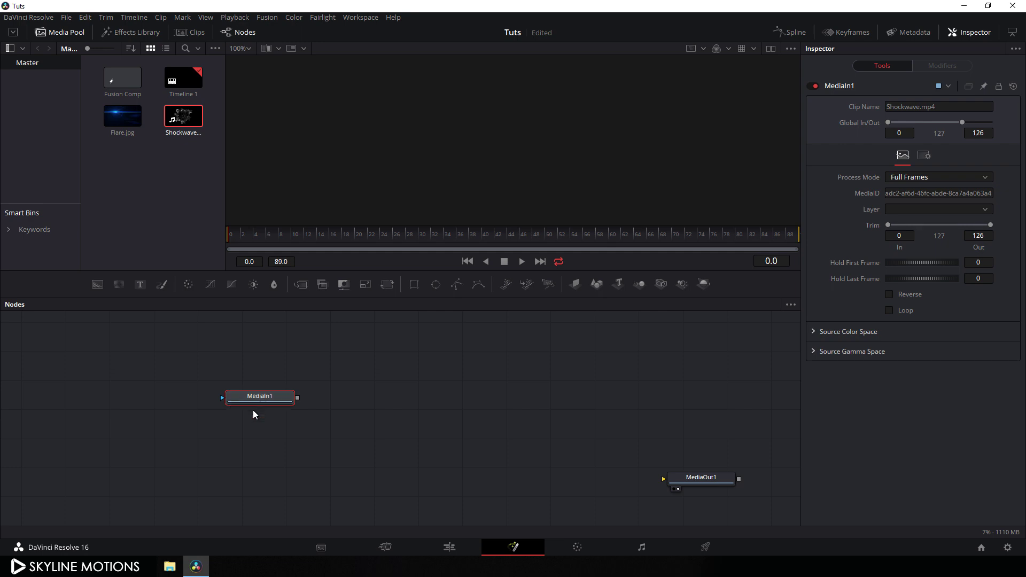
key(F2)
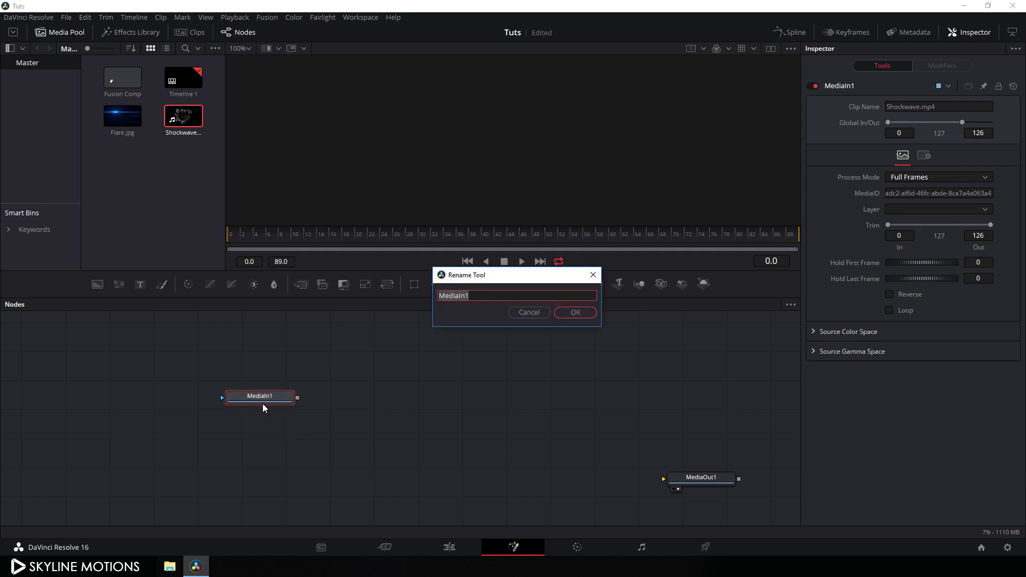
key(BackSpace)
text(Shockwave)
click(572, 312)
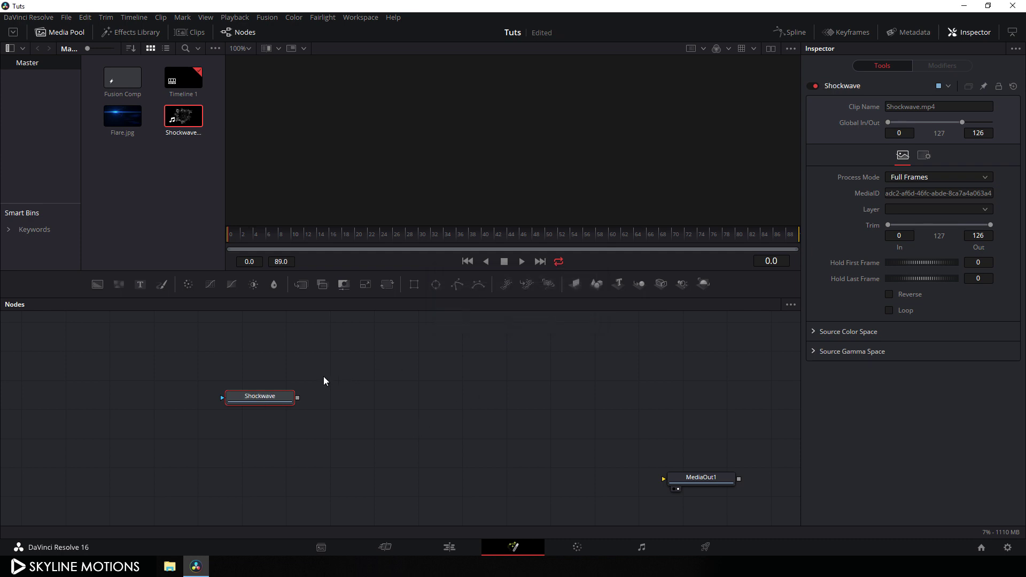
Step: Show the Shockwave node in the viewer, hide the media pool, and scrub the clip to frame 37
drag(279, 397, 282, 384)
drag(286, 342, 338, 165)
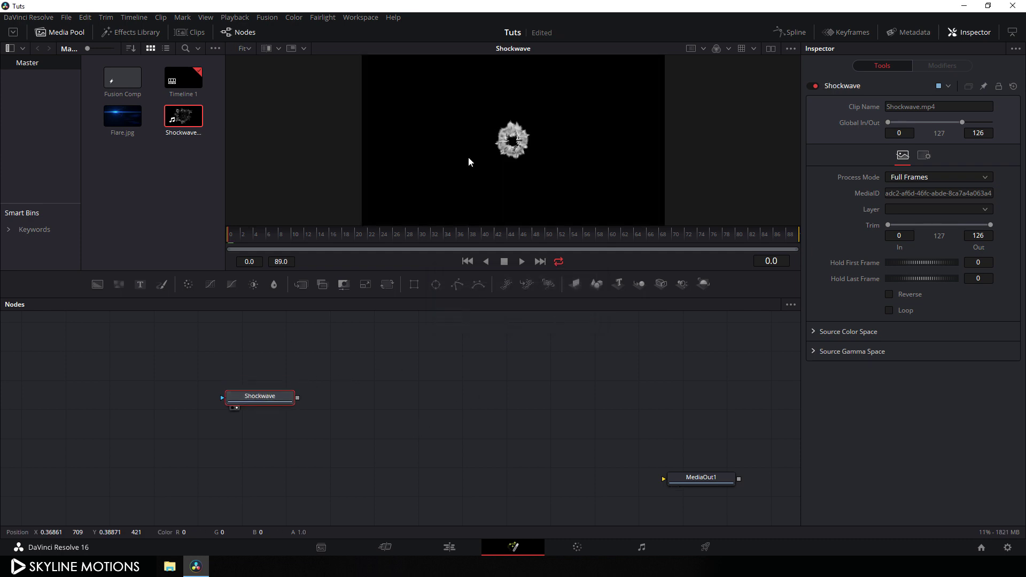
click(55, 37)
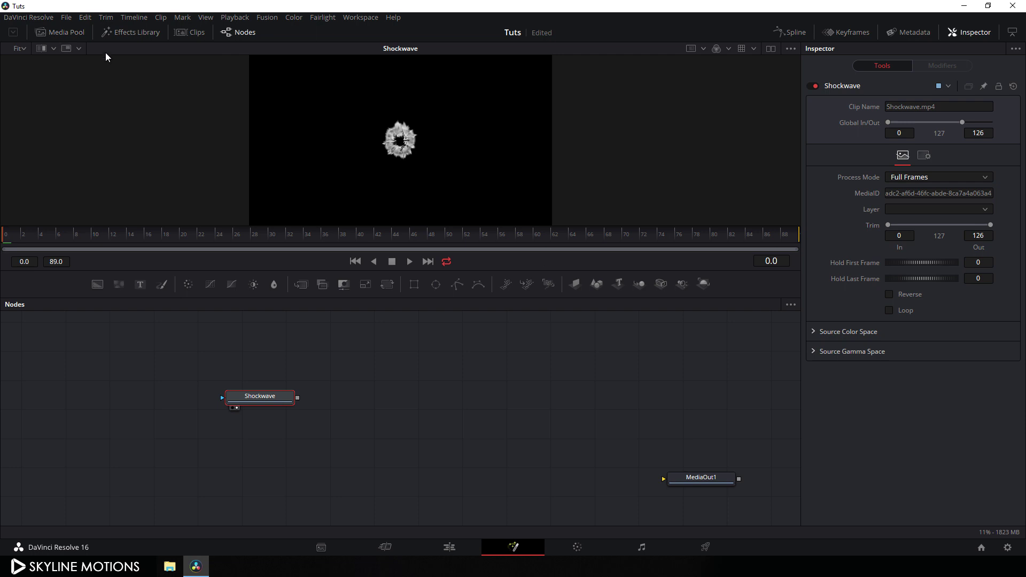
drag(134, 232, 334, 221)
Step: Move the Shockwave node to the far left of the graph, then add a Transform node after it and show it in the viewer
drag(277, 400, 201, 442)
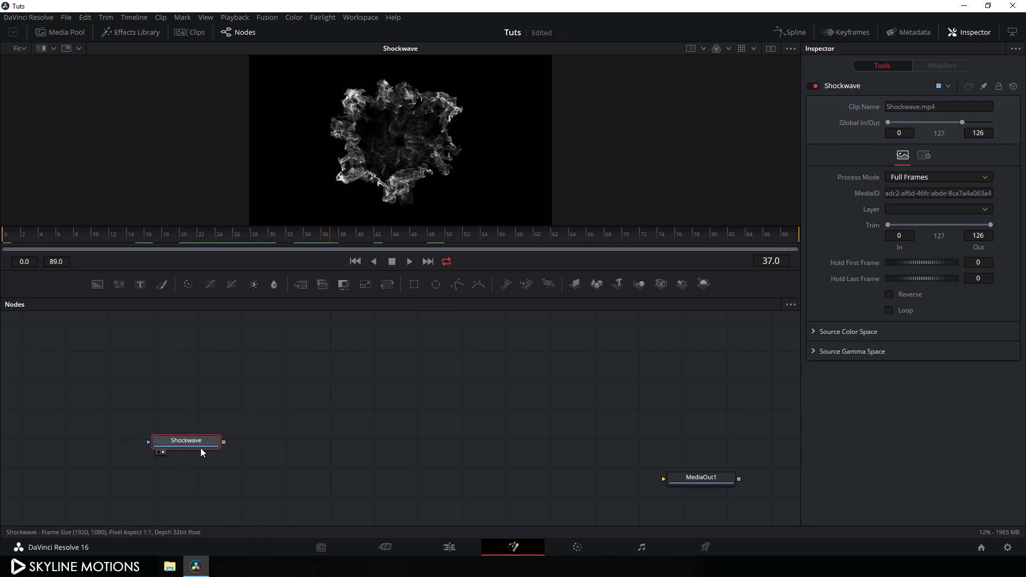
drag(201, 446, 174, 441)
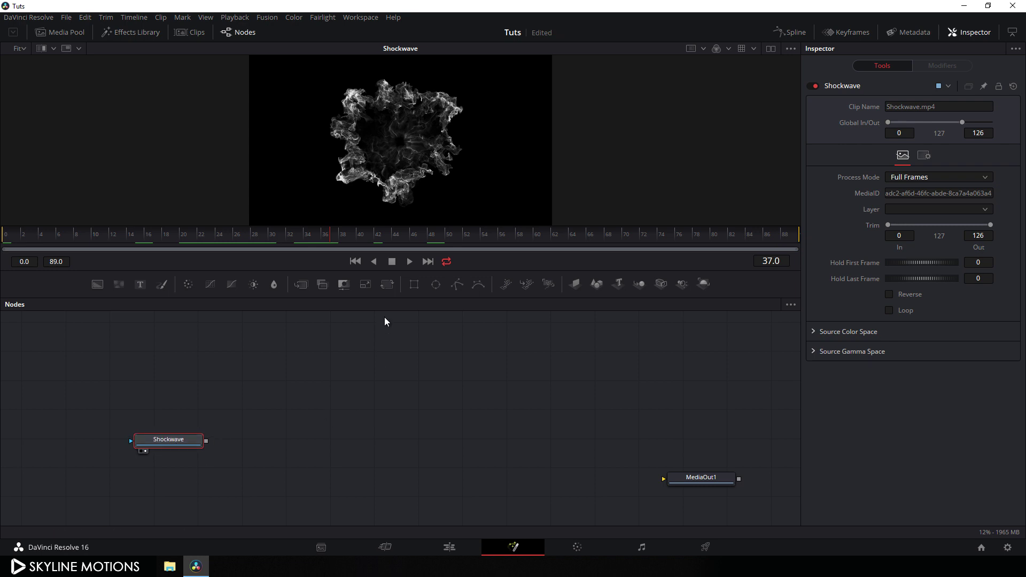
click(388, 288)
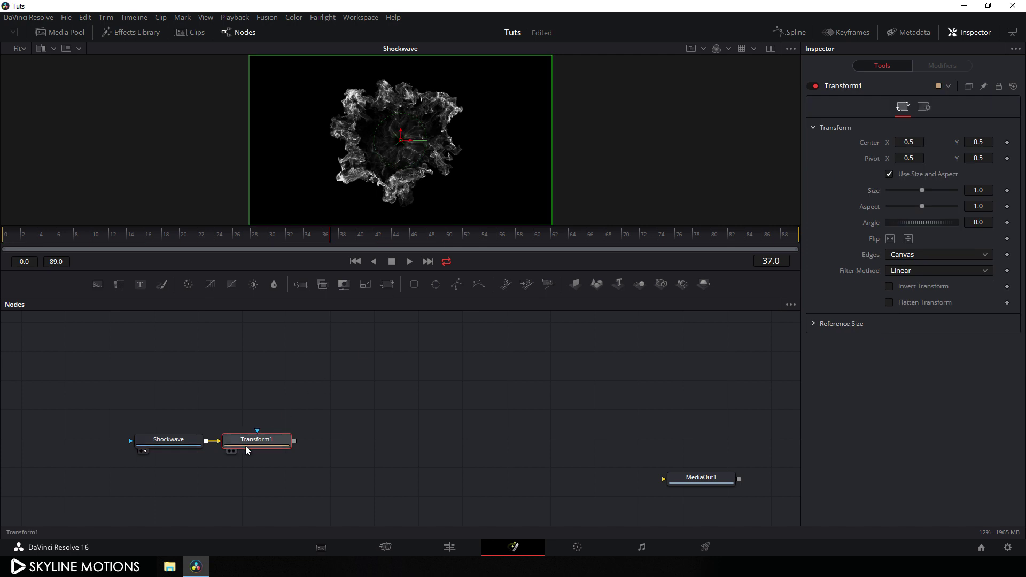
drag(264, 443, 335, 187)
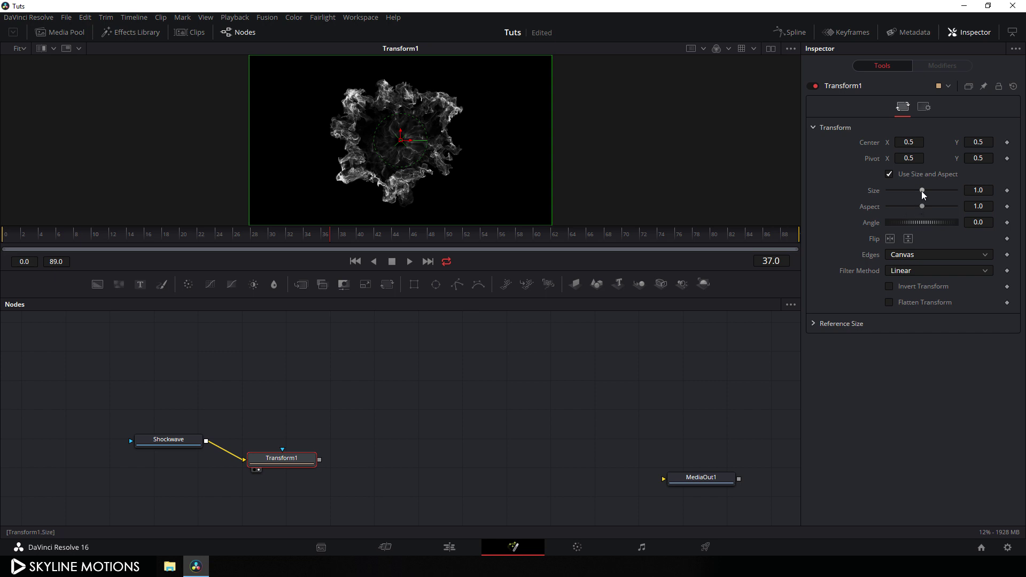
Step: Set the Transform node's size to 1.5 and scrub to frame 49 to check the enlarged shockwave
drag(924, 193, 926, 196)
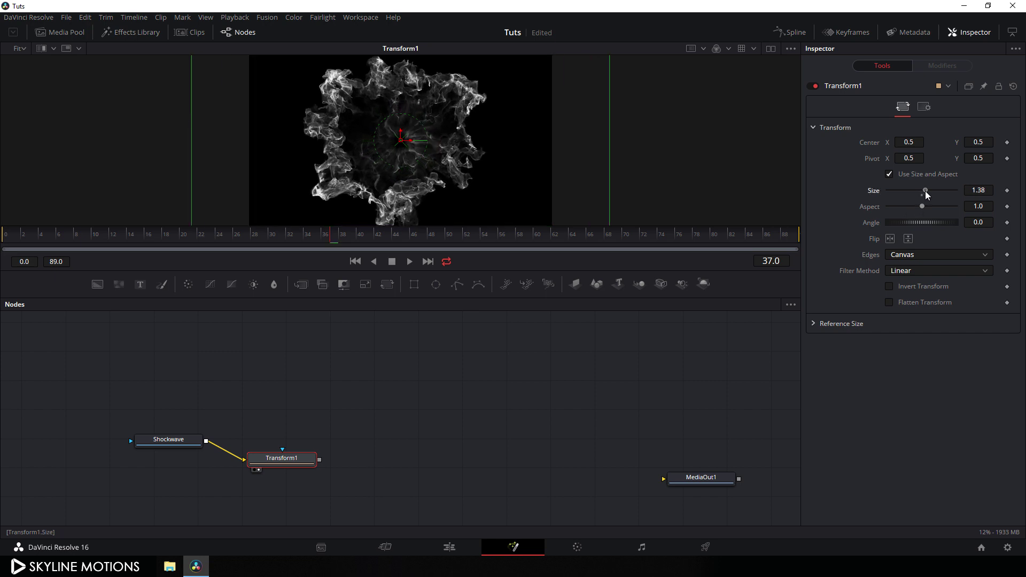
click(984, 190)
text(1.5)
key(Tab)
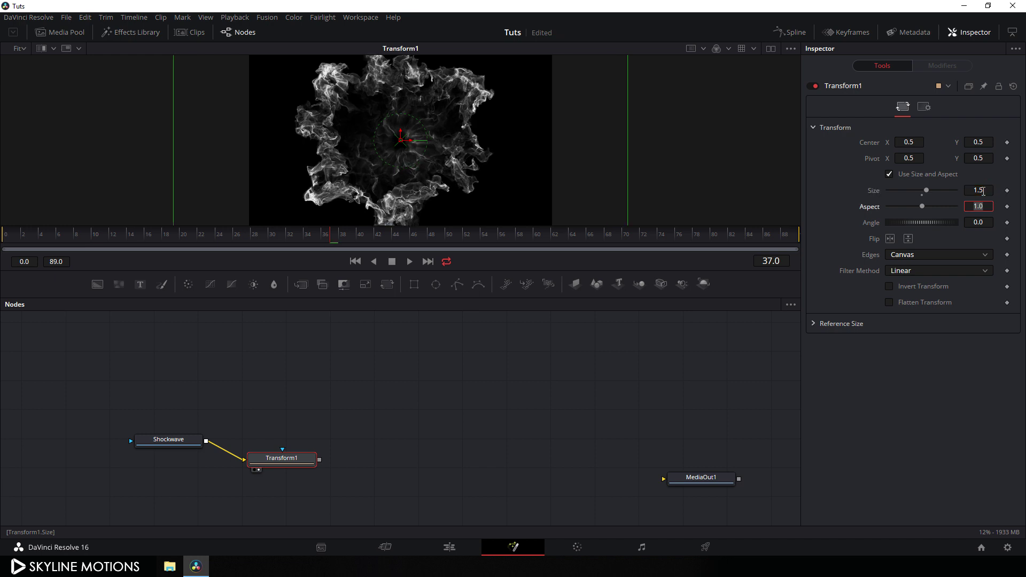
drag(386, 242, 439, 245)
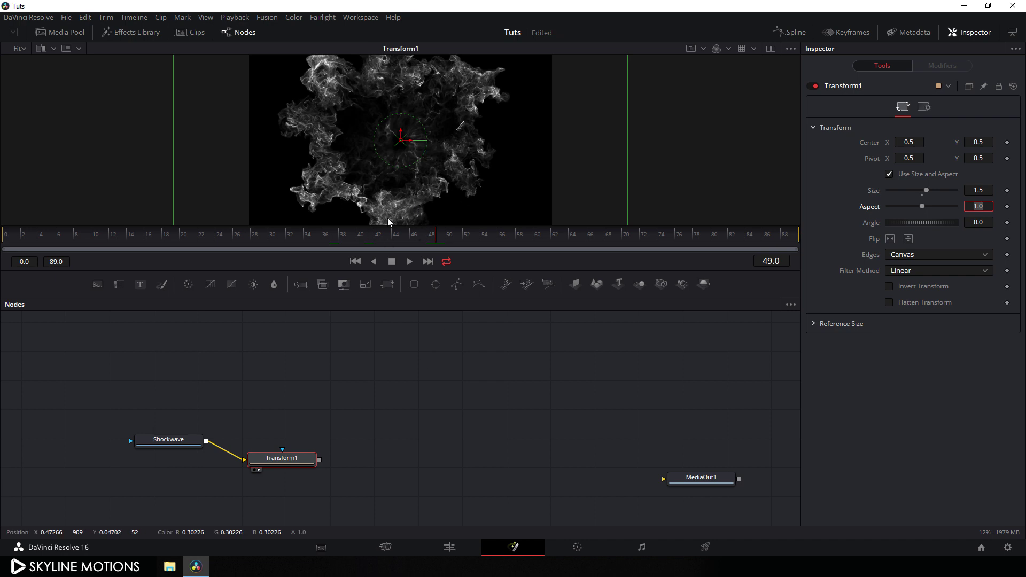
key(Return)
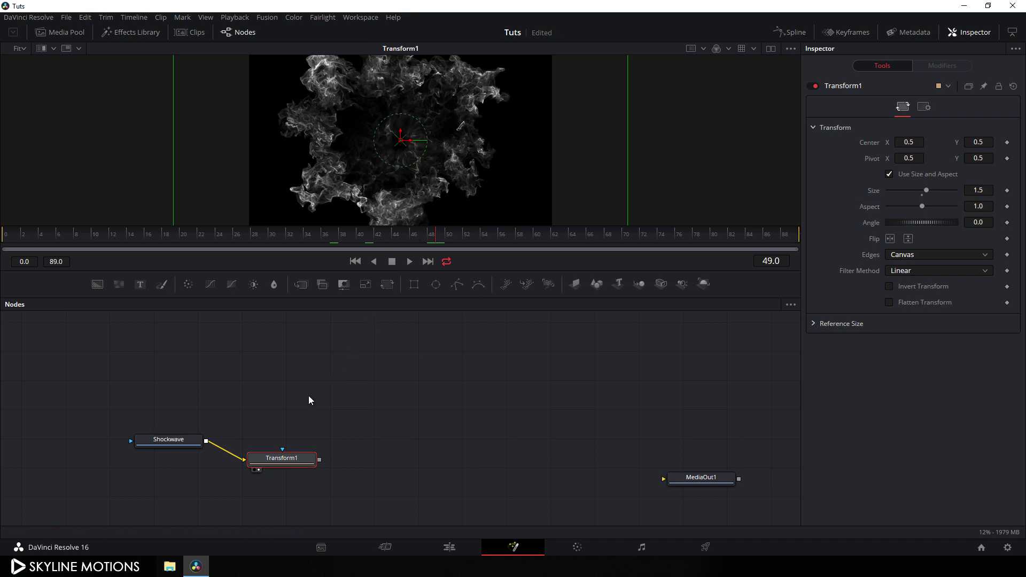
Step: Add a second Transform node above the first, feed it from the Shockwave node, and show it in the viewer
click(309, 401)
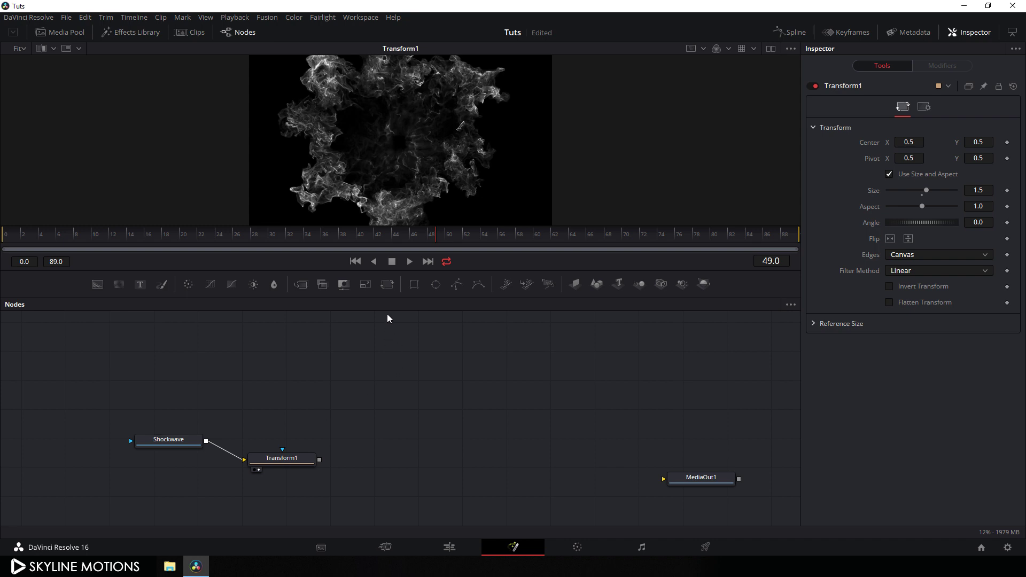
drag(387, 284, 294, 413)
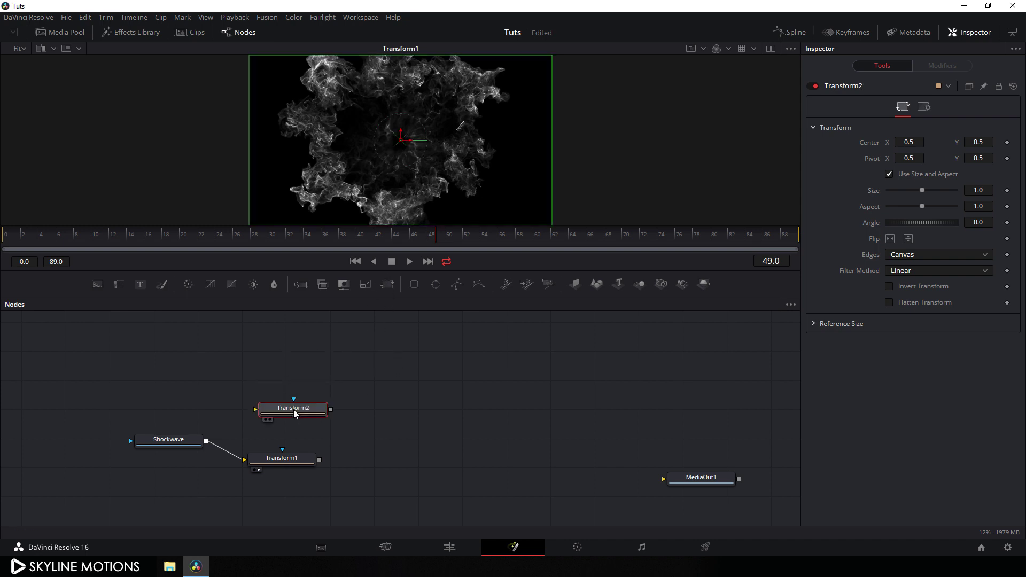
drag(206, 440, 290, 414)
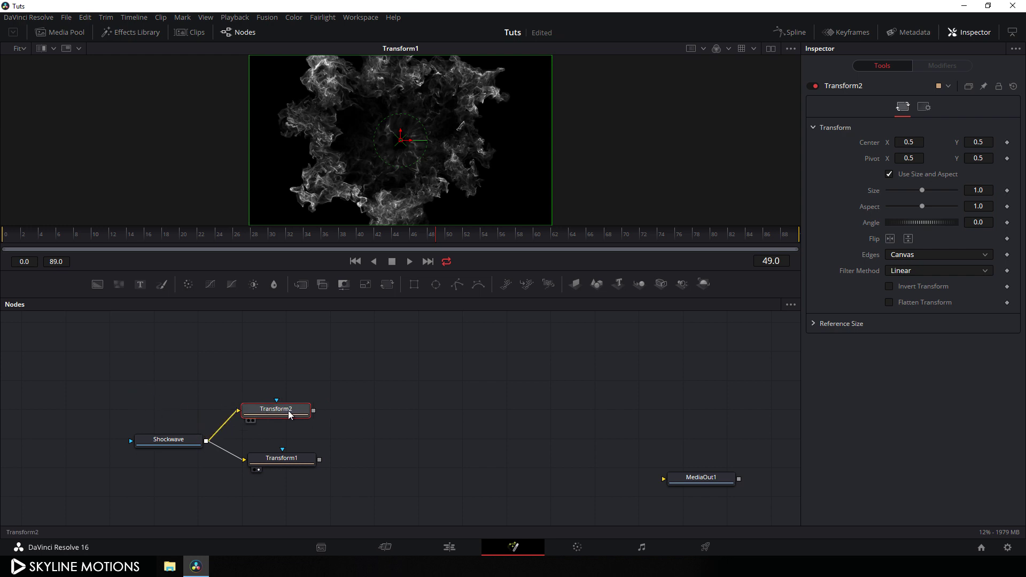
key(1)
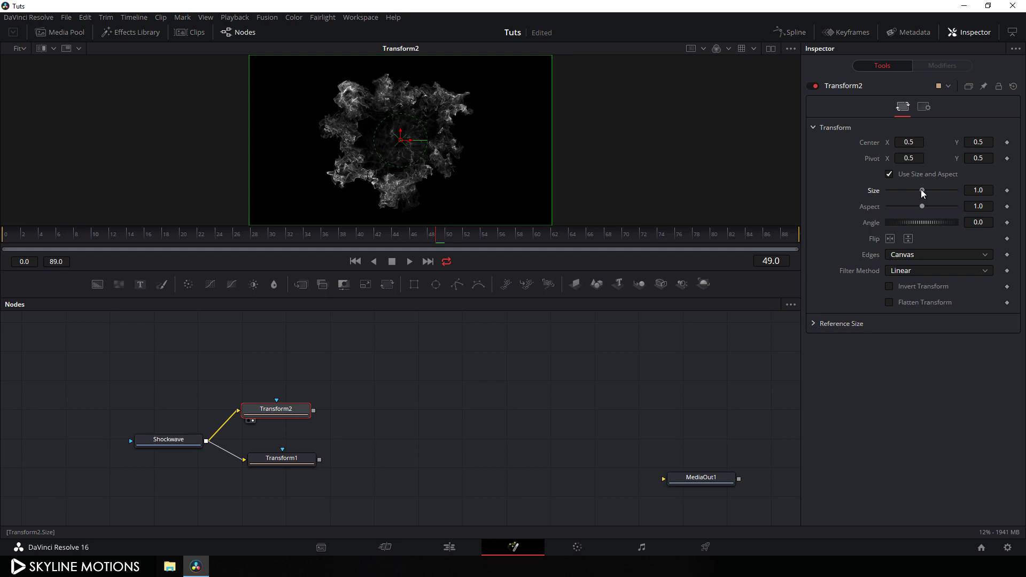
Step: Set the second Transform node's size to 0.5
drag(922, 194, 911, 191)
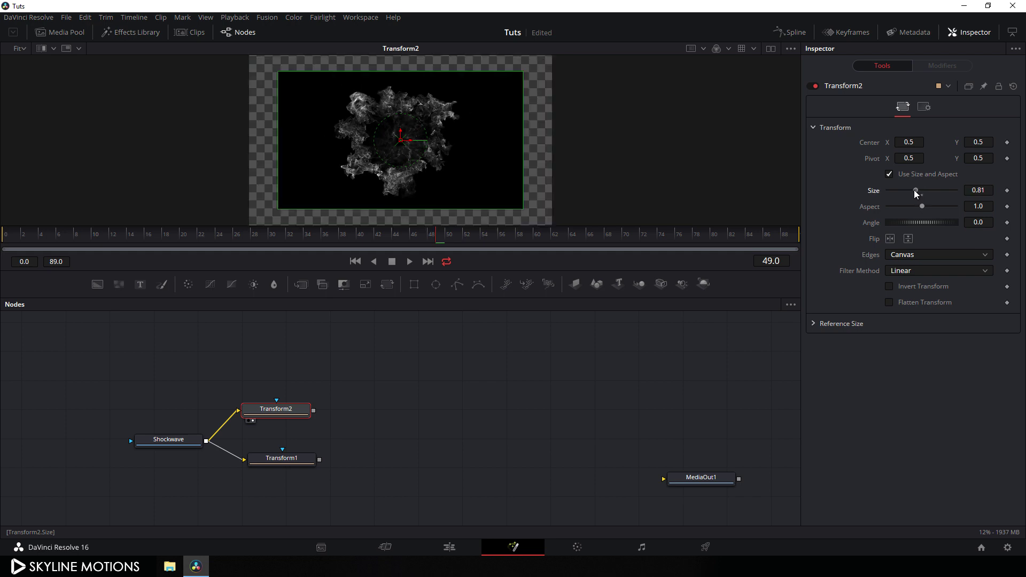
click(978, 190)
text(0.5)
key(Tab)
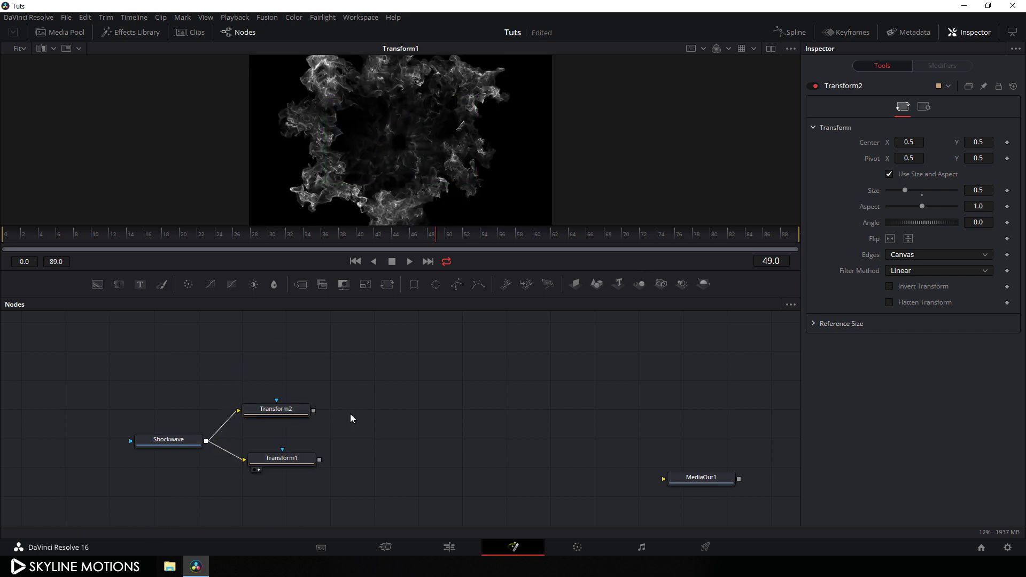
Step: Add a Merge node with Transform1 as background and Transform2 as foreground, and show it in the viewer
drag(301, 284, 399, 421)
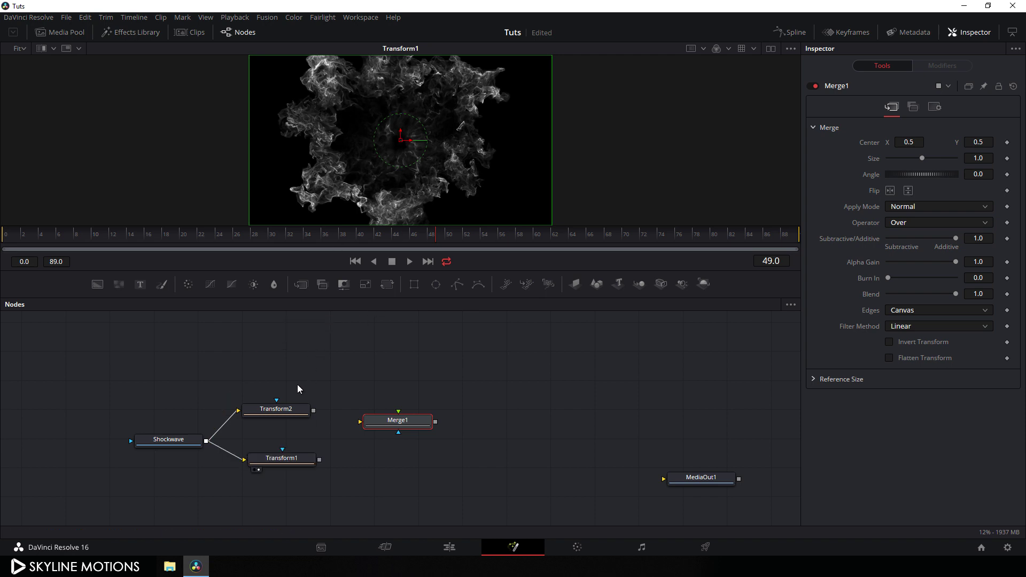
drag(287, 409, 328, 174)
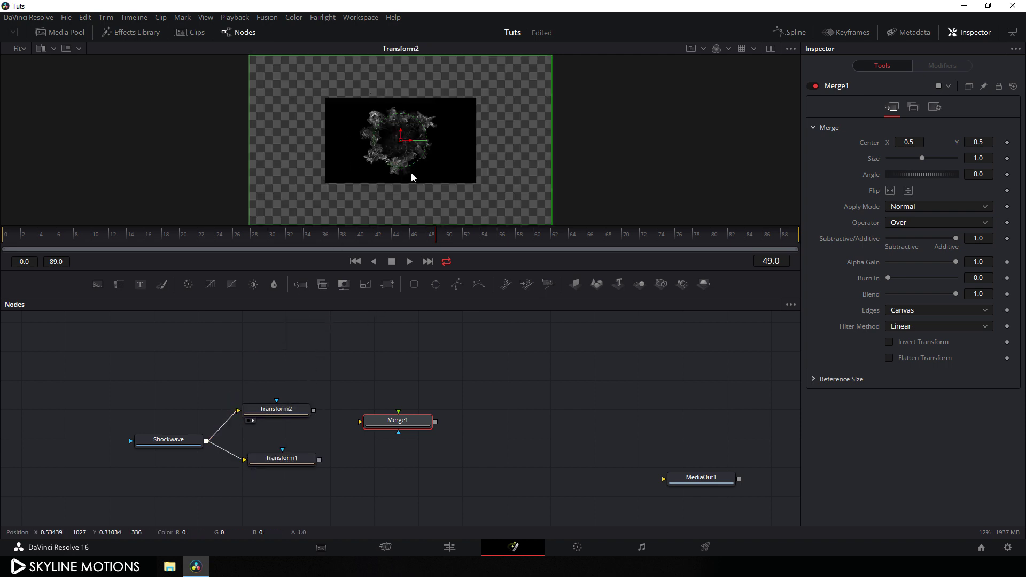
drag(365, 422, 319, 460)
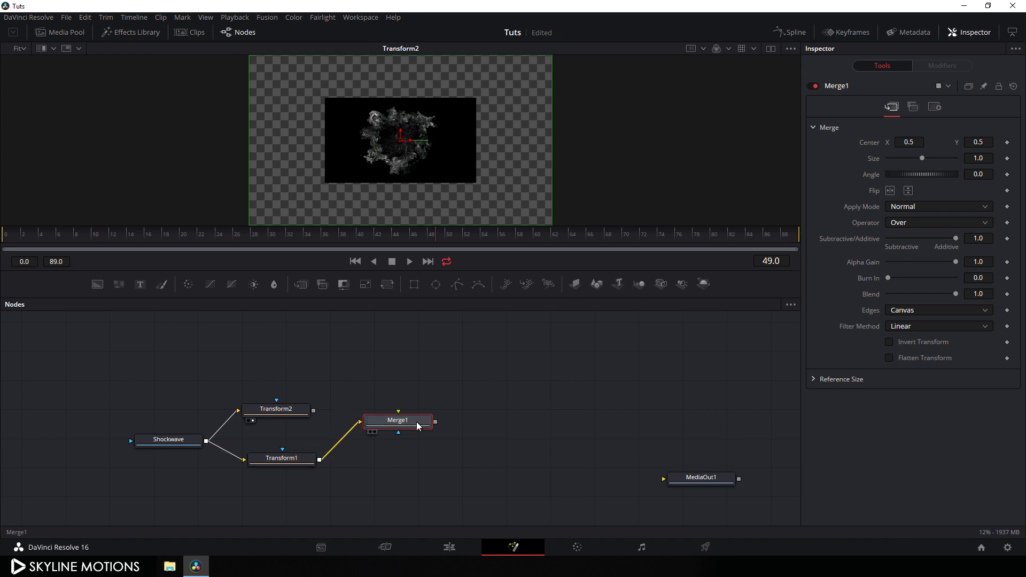
drag(402, 415, 284, 415)
drag(406, 422, 428, 93)
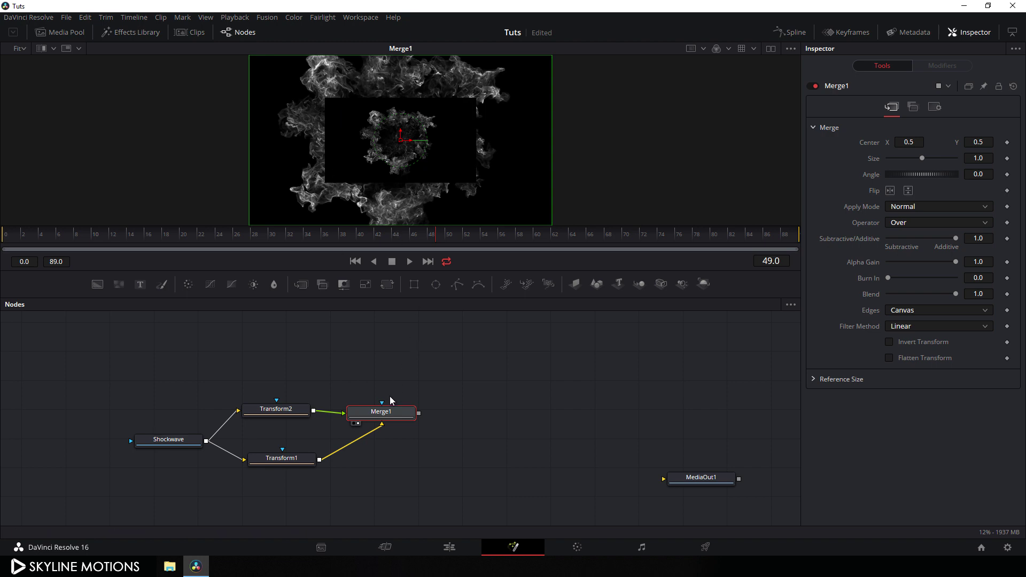
drag(390, 411, 377, 408)
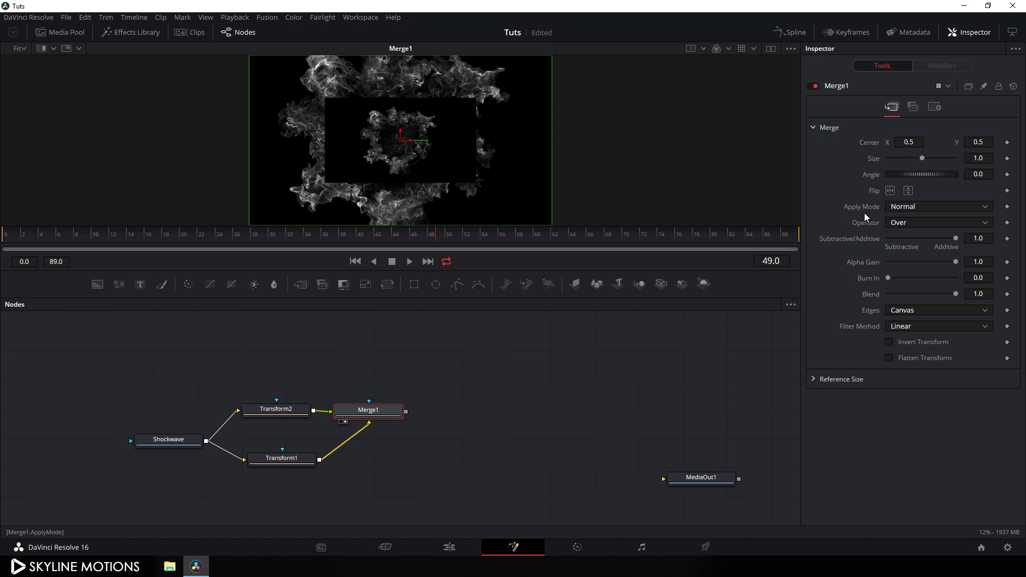
Step: Set the Merge node's apply mode to Screen and scrub to frame 28 to check the combined shockwaves
click(908, 209)
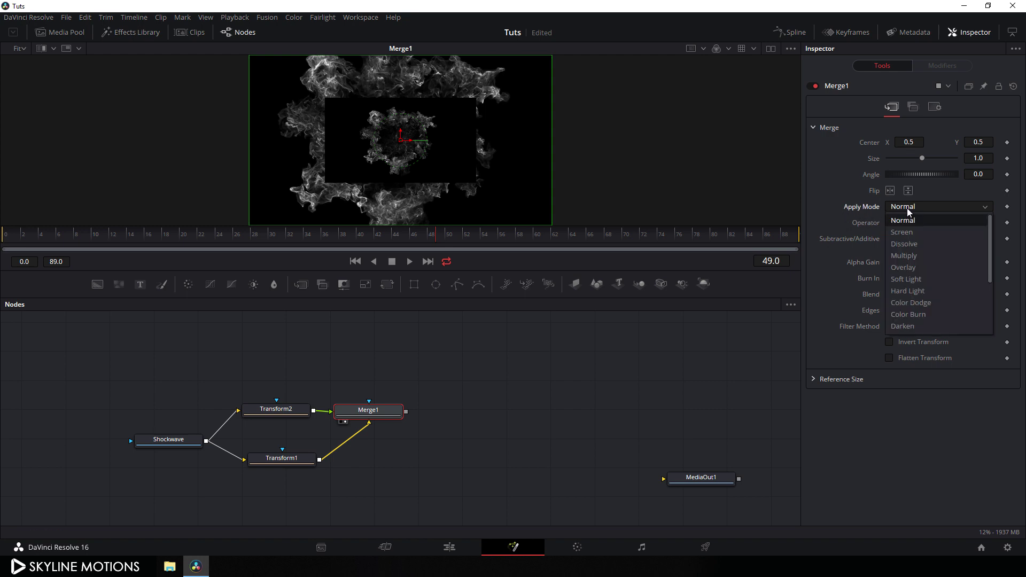
click(909, 230)
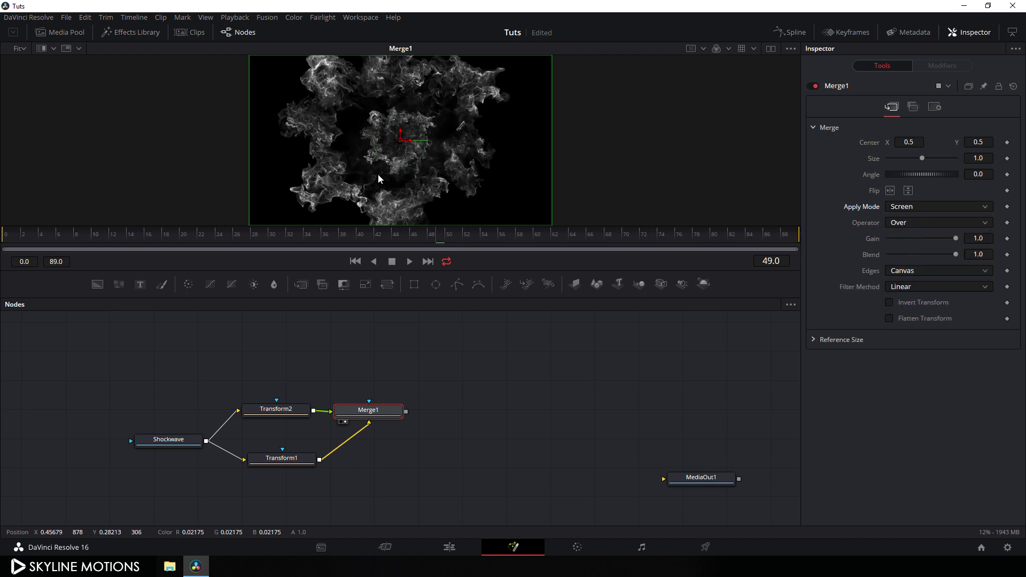
drag(386, 236, 254, 239)
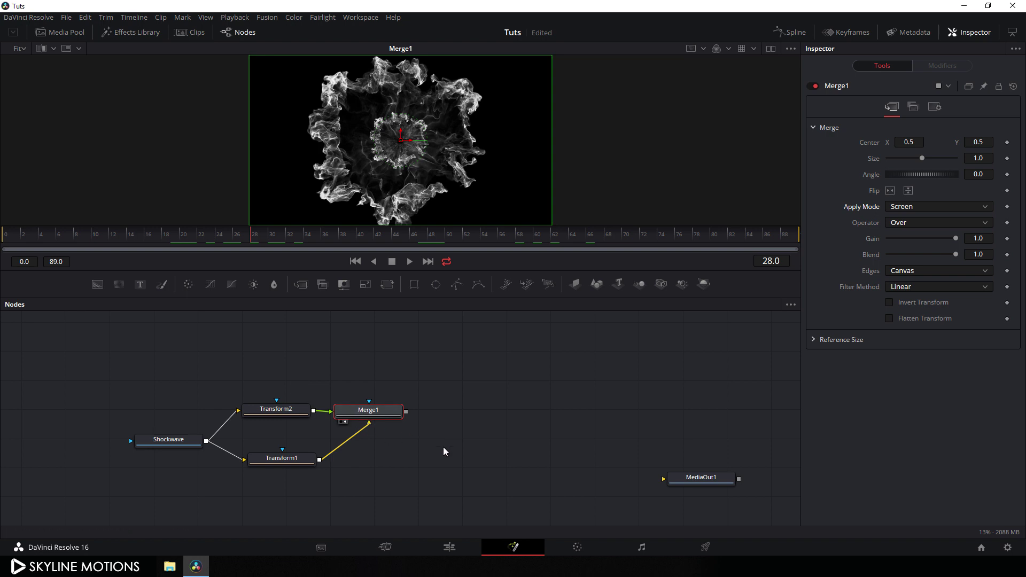
Step: Make the nodes in the graph arrange to the grid
right_click(456, 410)
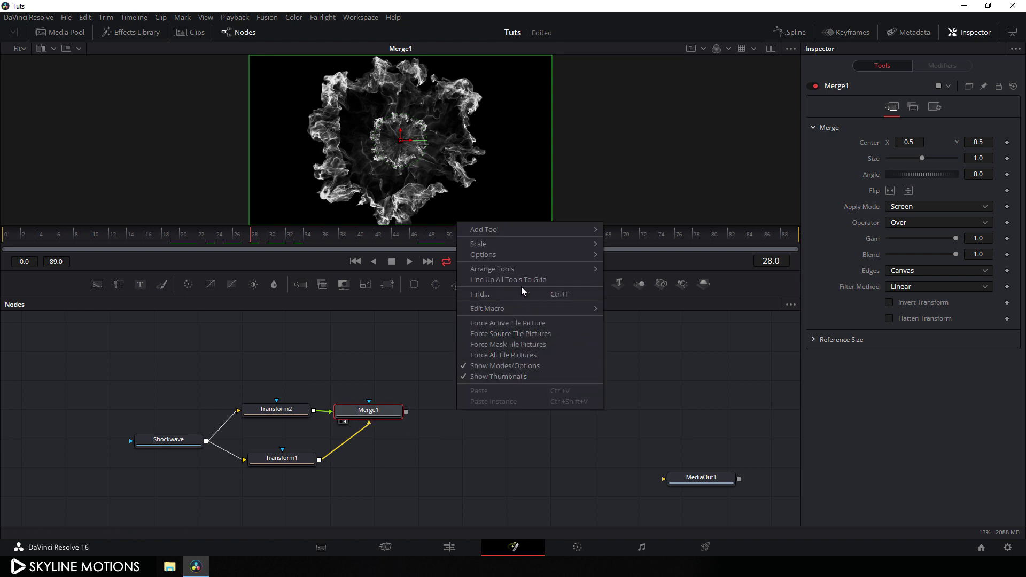
mouse_move(514, 269)
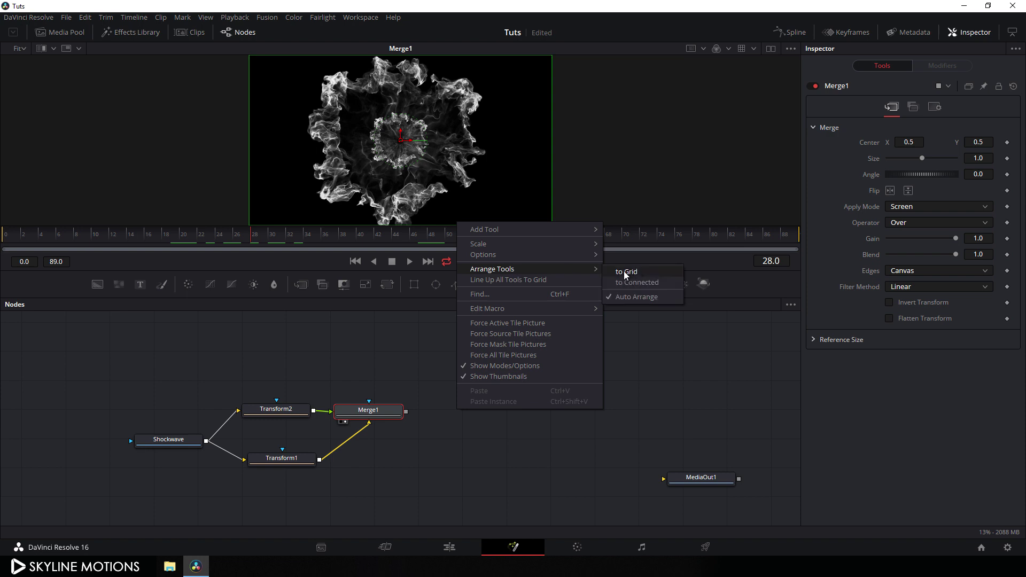
click(624, 270)
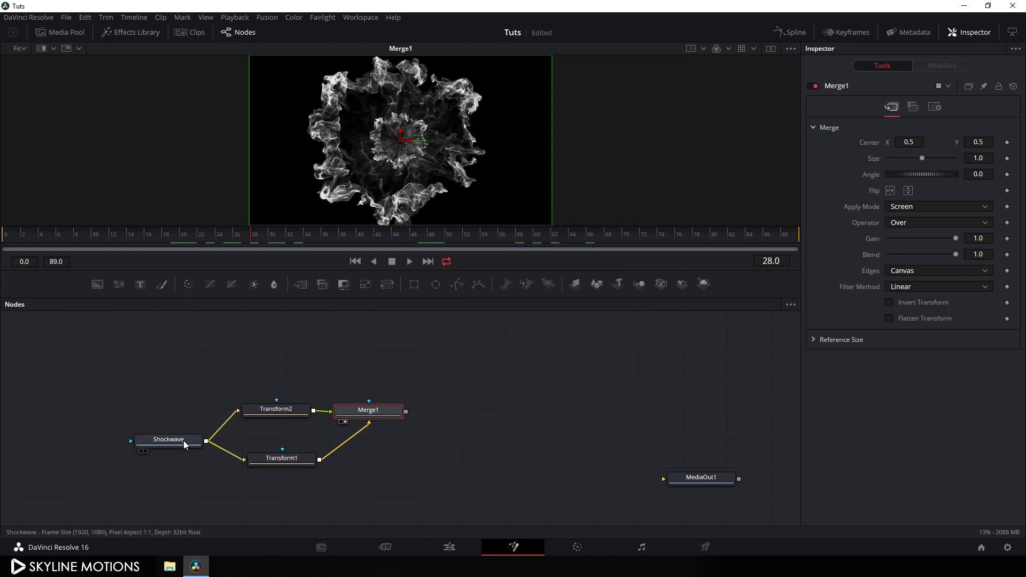
Step: Tidy the graph by stacking Merge1 between Transform2 above and Transform1 below, just after the Shockwave node
drag(139, 439, 124, 437)
drag(303, 406, 268, 405)
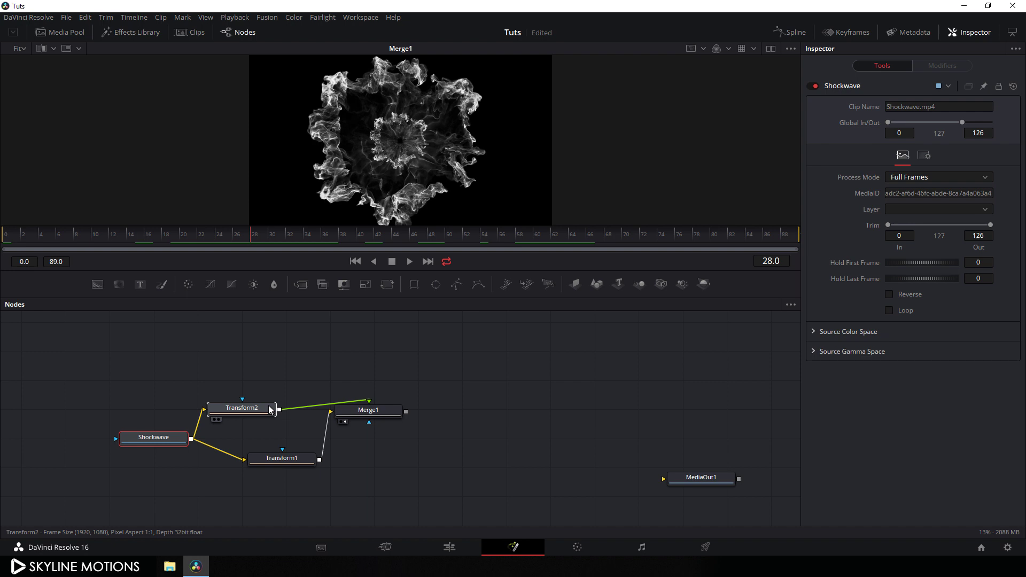
drag(296, 462, 253, 466)
click(252, 462)
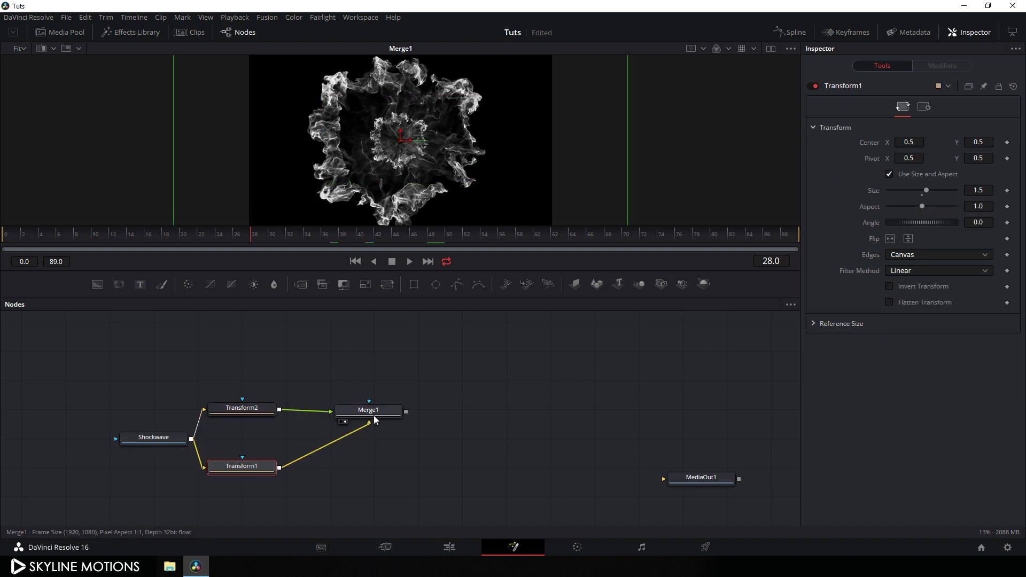
drag(374, 415, 266, 438)
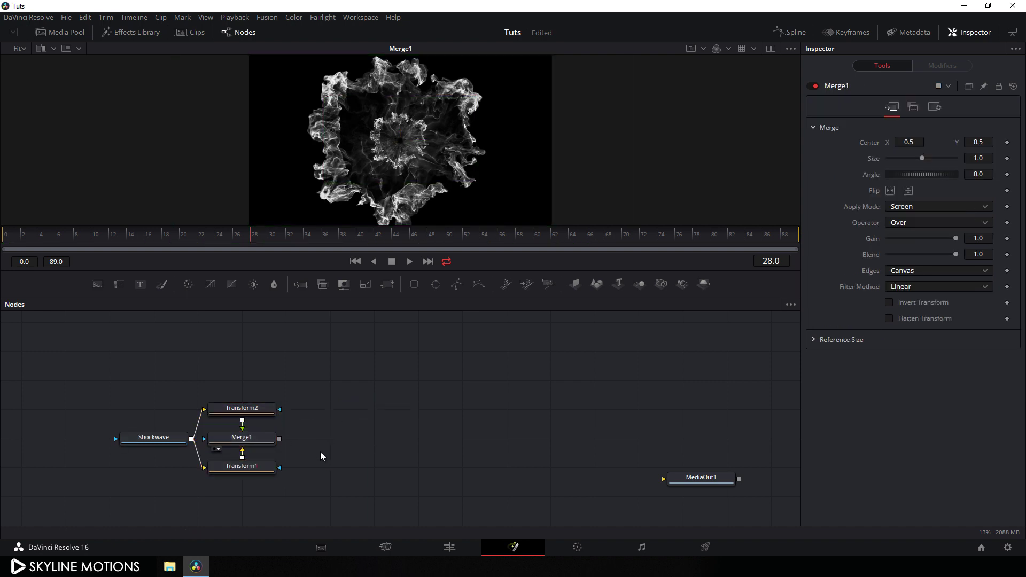
Step: Add a Text node and a second Merge node, with Merge1 as its background and the text, placed below it, as foreground
scroll(337, 428, left, 2)
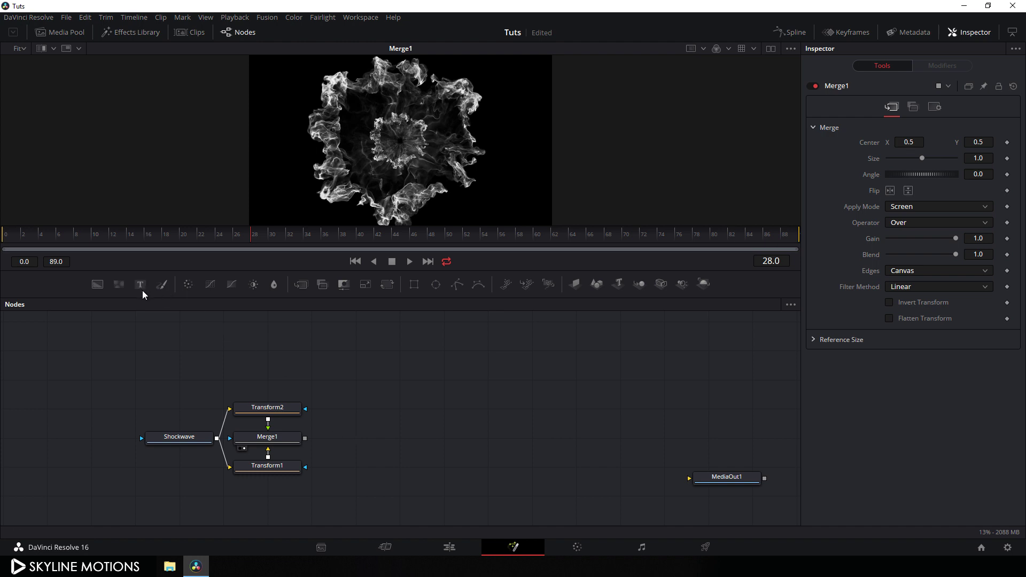
drag(142, 288, 396, 413)
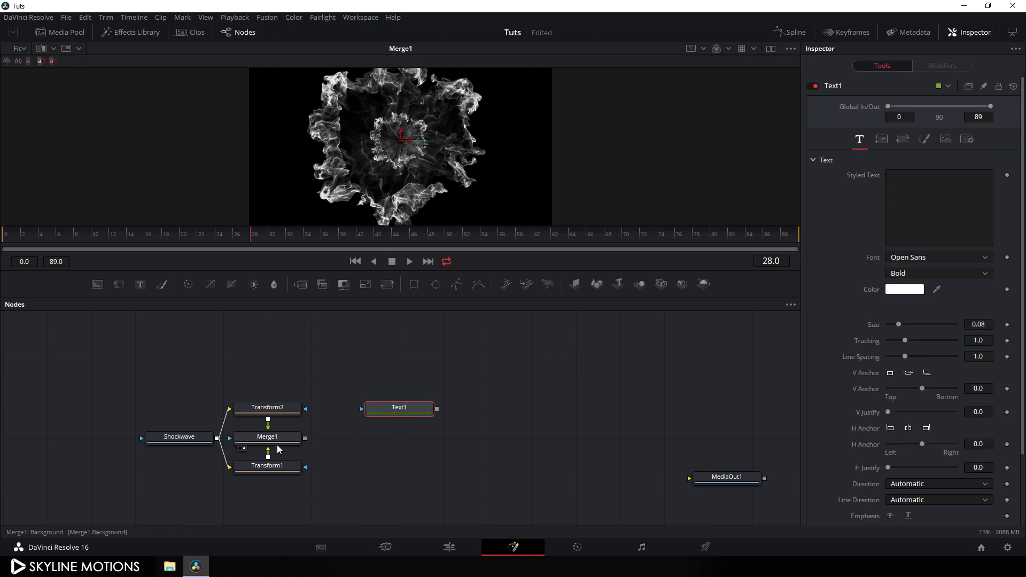
click(401, 381)
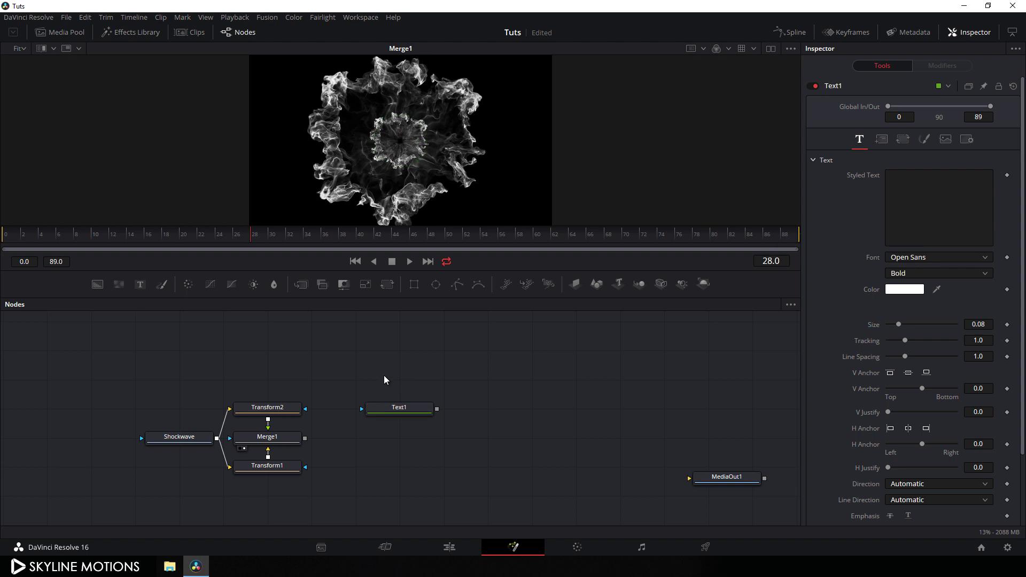
drag(300, 285, 397, 438)
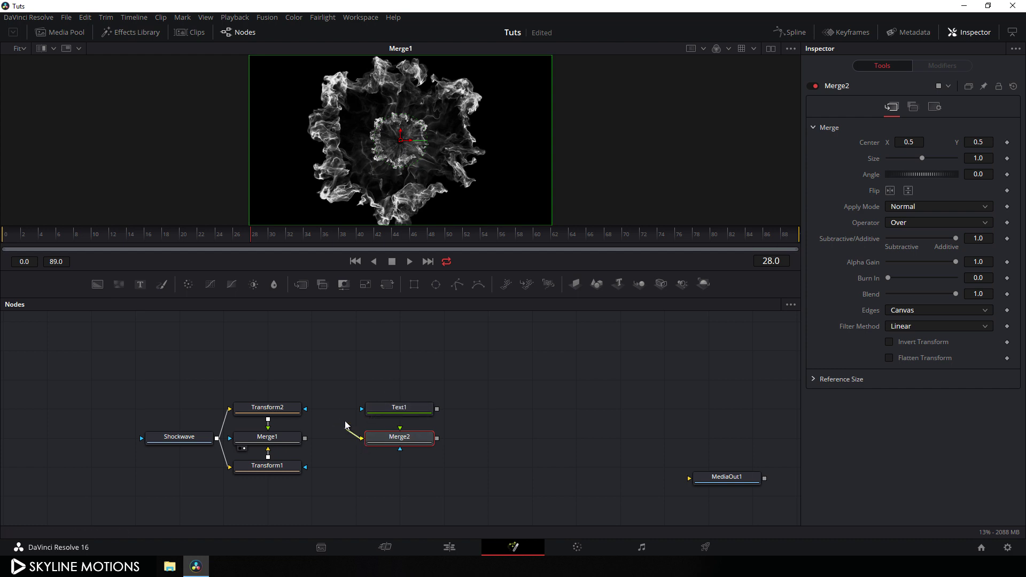
drag(346, 425, 272, 441)
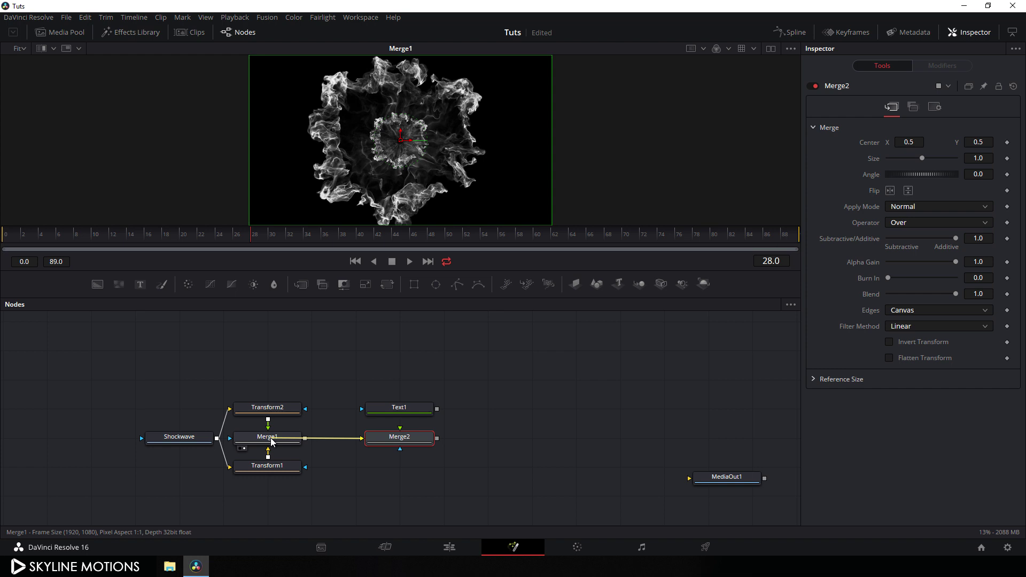
drag(399, 428, 408, 497)
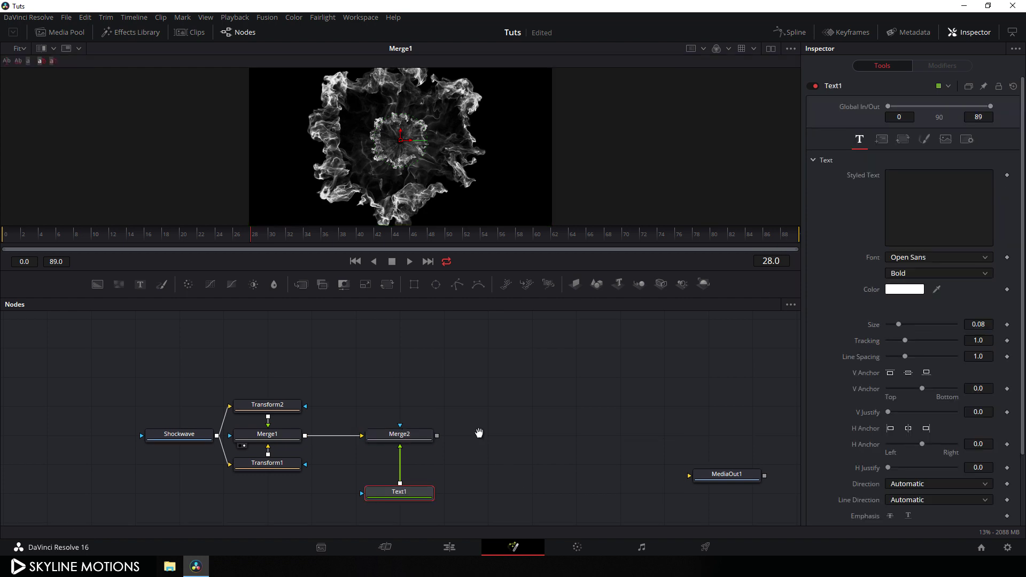
drag(479, 433, 476, 416)
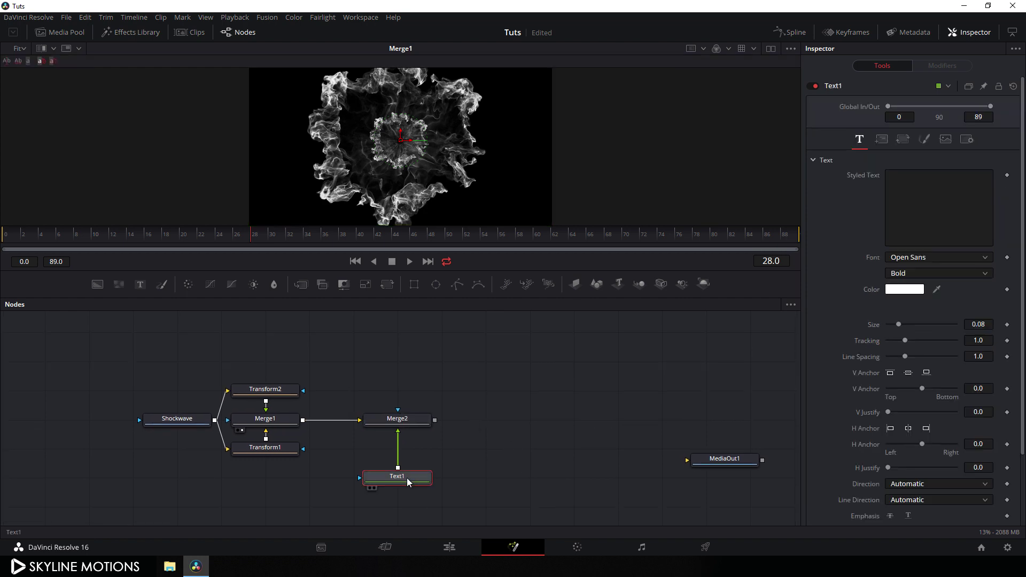
Step: Enter PRESENTING as the Text node's text and show Merge2 in the viewer
click(903, 190)
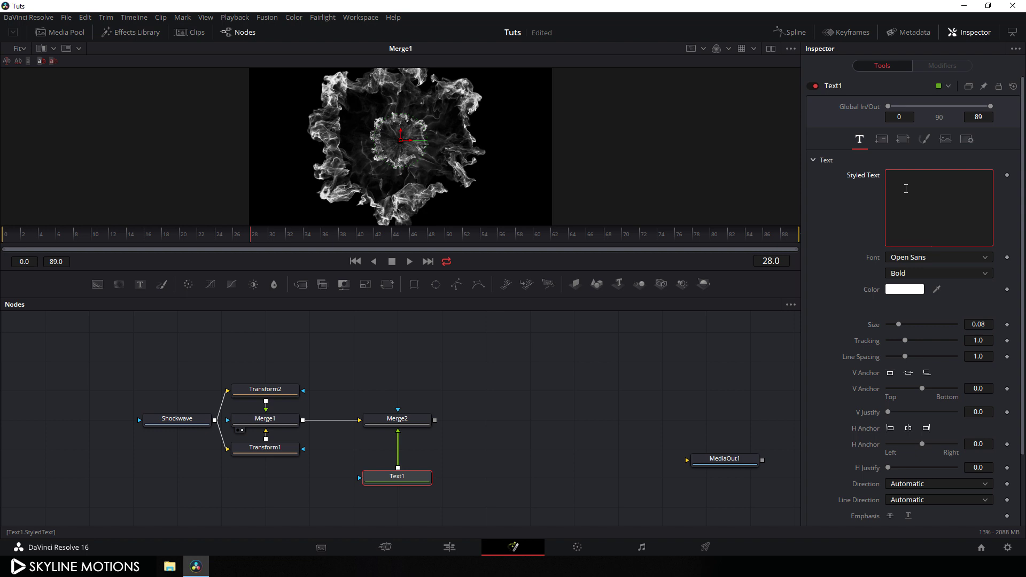
text(PRESENTING)
drag(412, 419, 411, 160)
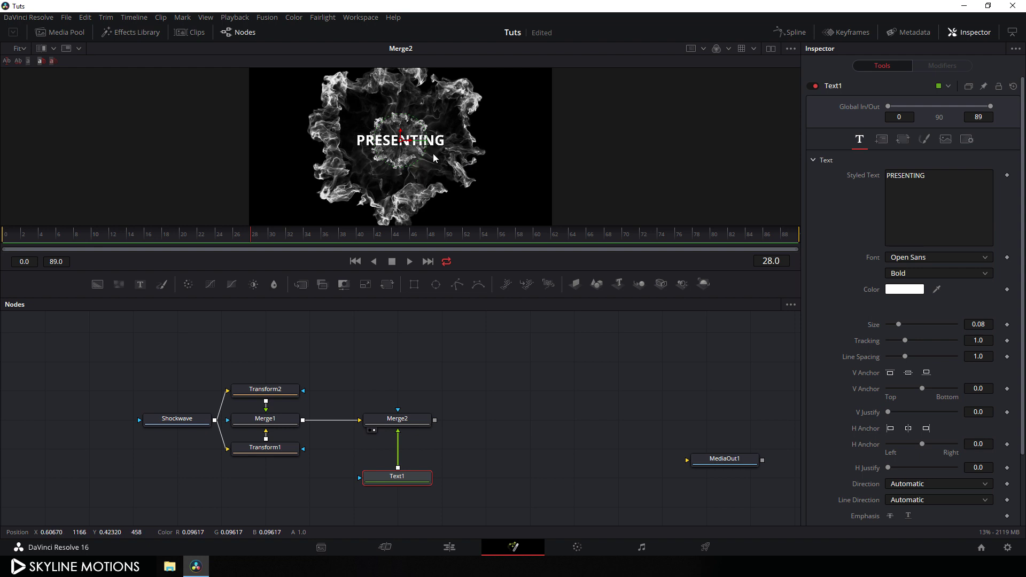
Step: Set the PRESENTING text's font to Arkitech Bold
click(24, 49)
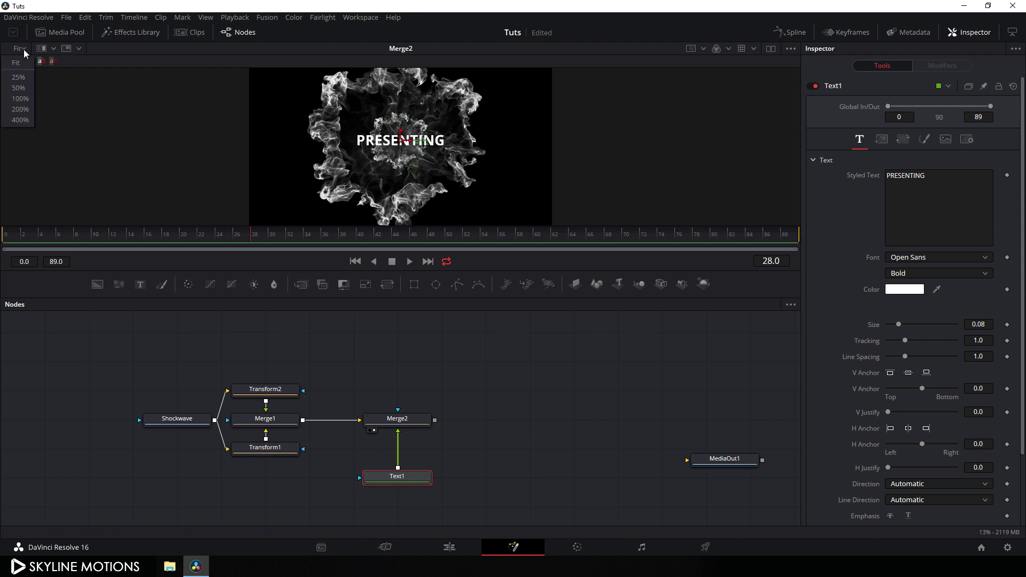
click(21, 98)
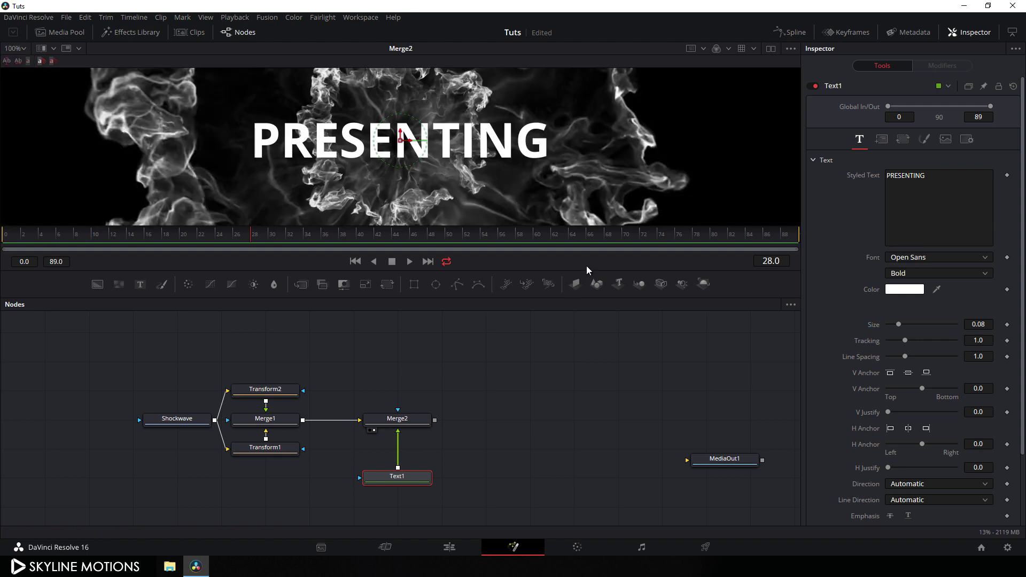
click(911, 259)
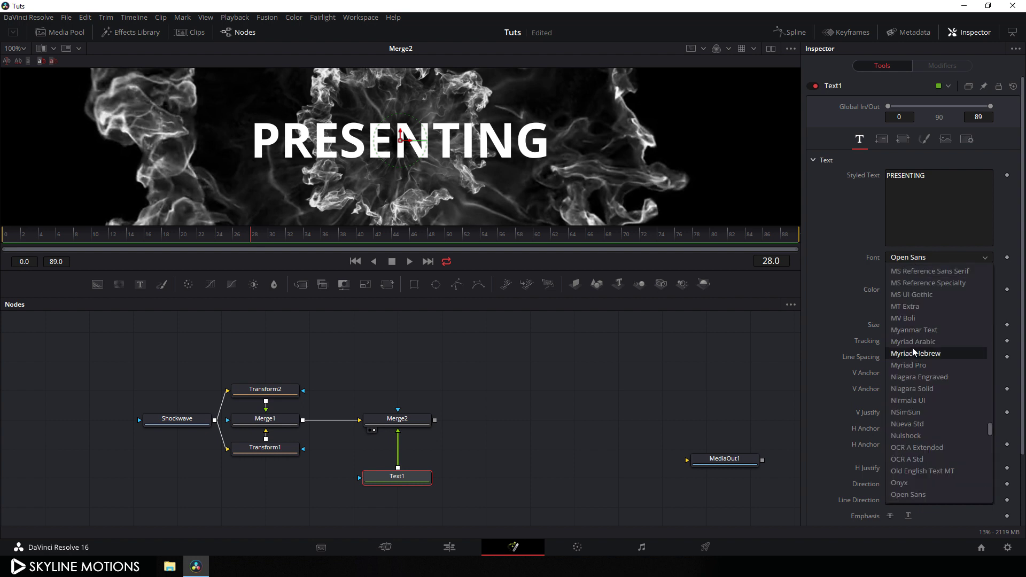
scroll(914, 351, up, 20)
scroll(931, 403, down, 4)
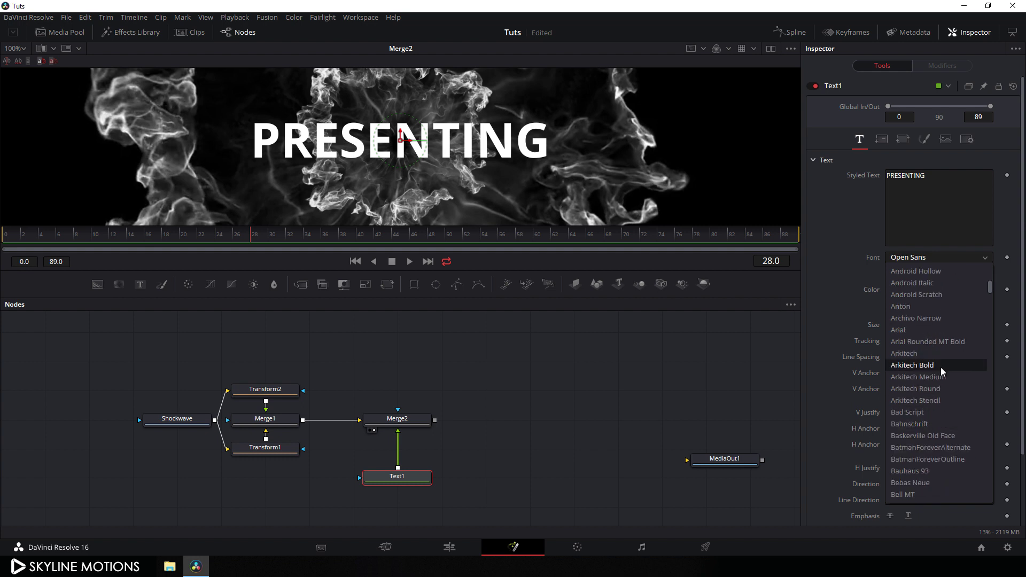
click(917, 368)
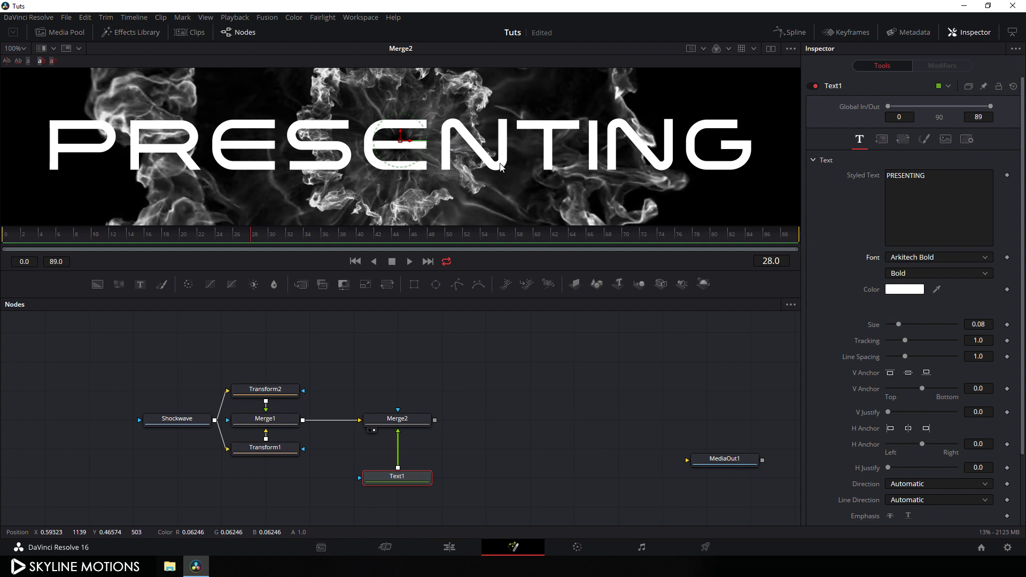
Step: Set the PRESENTING text's size to 0.07
click(991, 326)
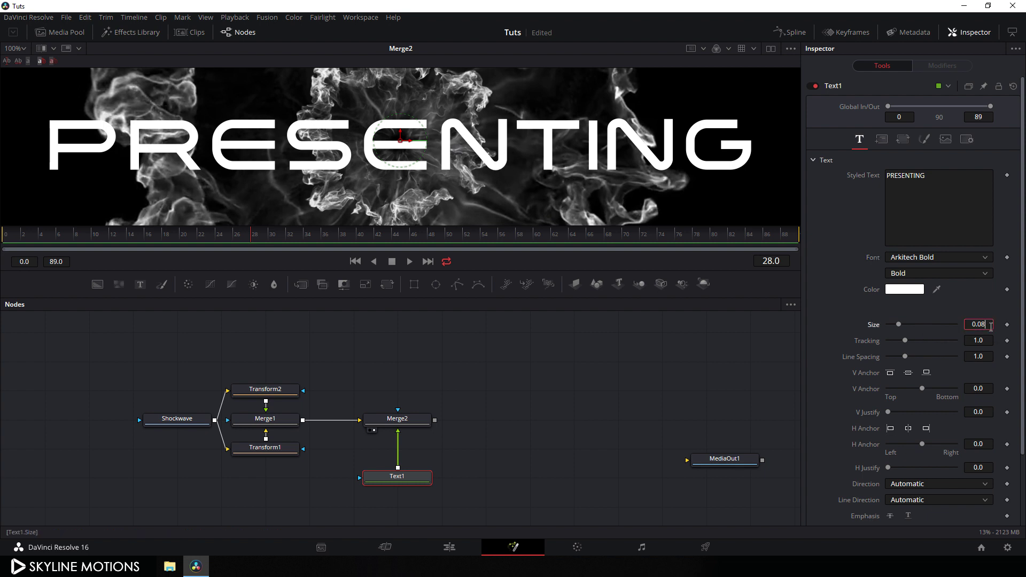
key(BackSpace)
text(7)
key(Tab)
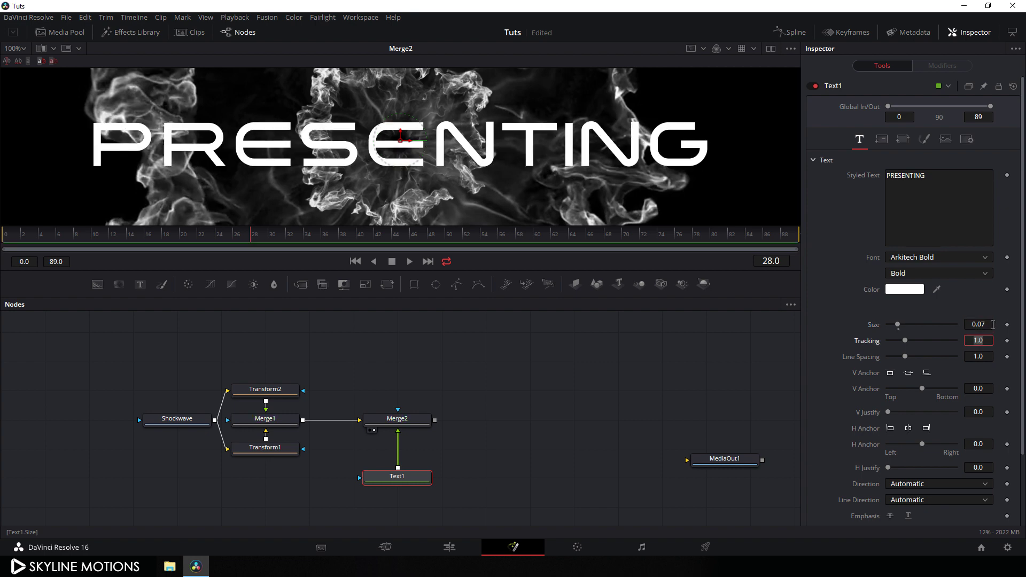
Step: Fit the whole frame in the viewer, go to frame 30 and animate the text's size there
click(21, 49)
click(21, 81)
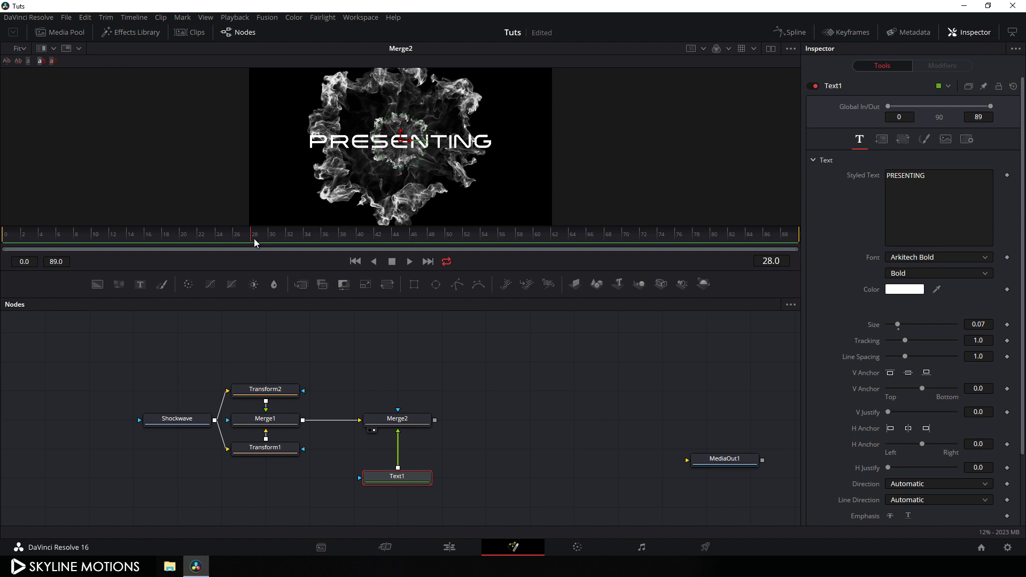
drag(159, 230, 262, 232)
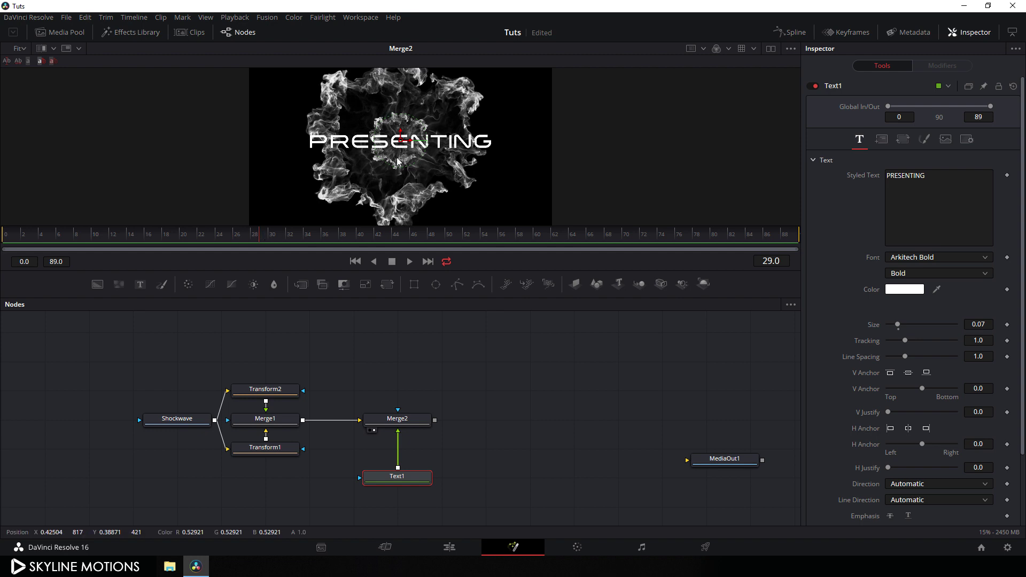
mouse_move(275, 232)
mouse_down()
mouse_move(129, 238)
mouse_move(271, 244)
mouse_up()
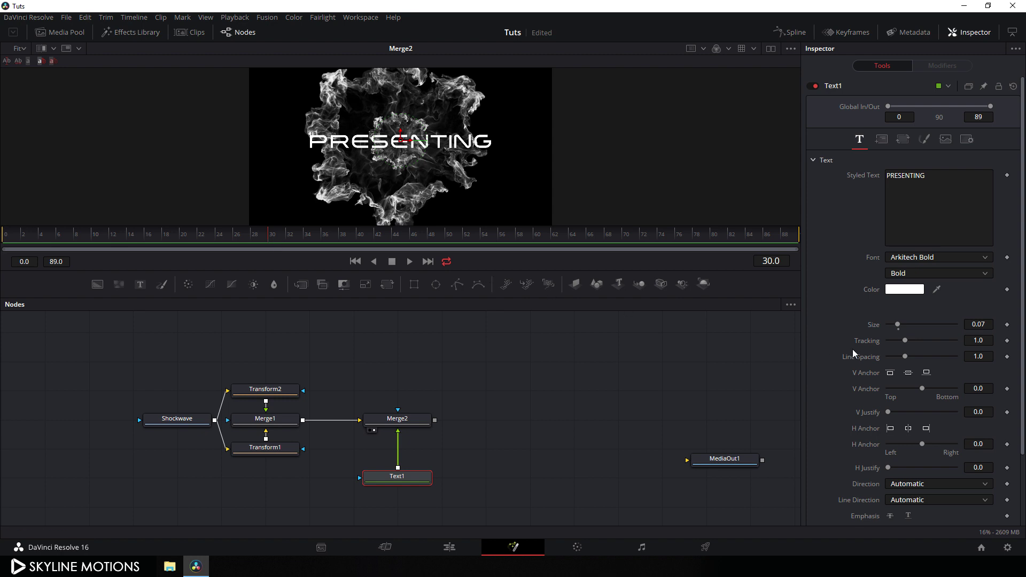
right_click(873, 324)
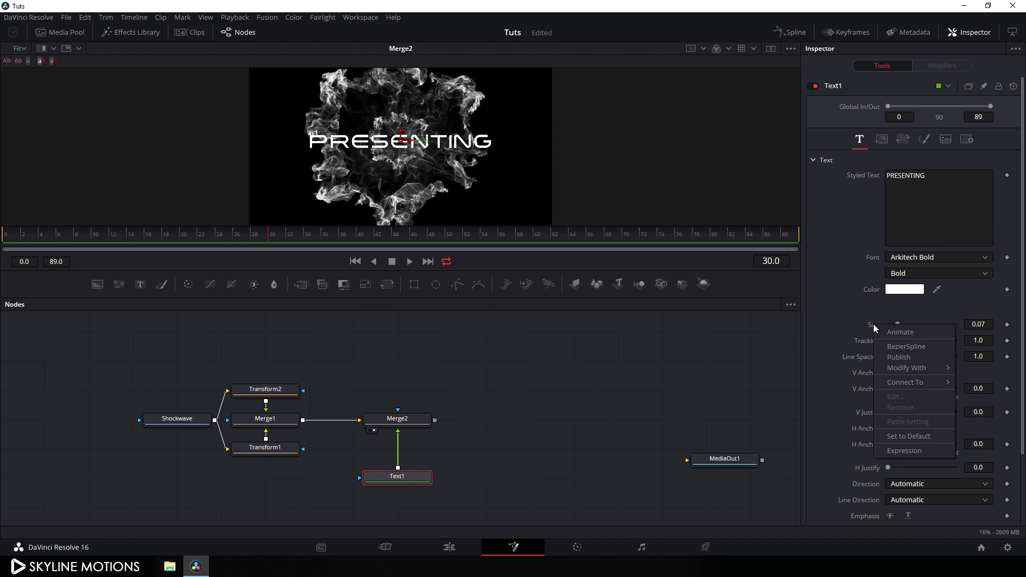
click(883, 334)
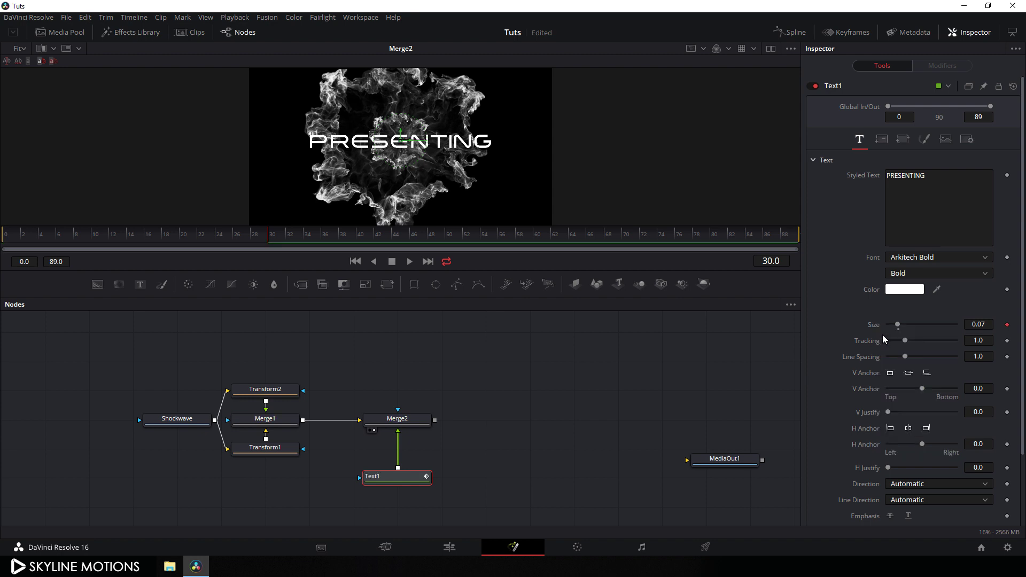
Step: Keyframe the PRESENTING text's size at 0.15 on frame 0 and scrub through the shrinking animation
drag(271, 238, 7, 254)
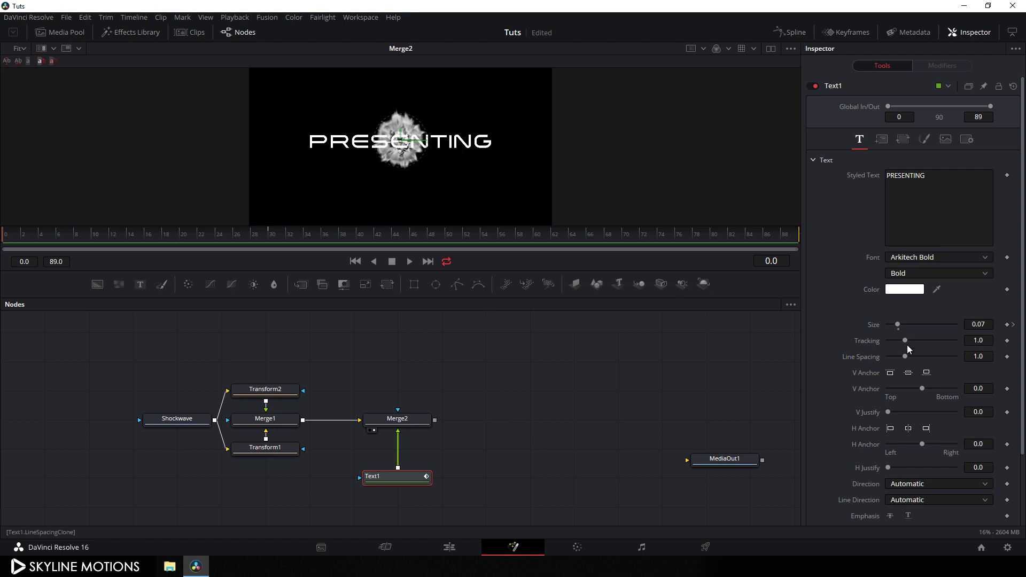
drag(898, 324, 911, 326)
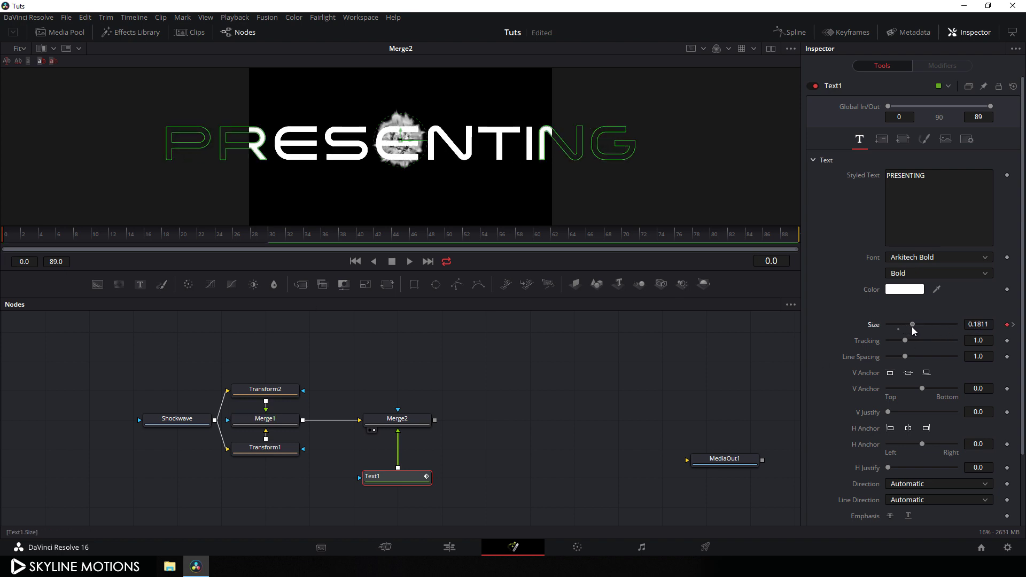
click(983, 325)
text(0.15)
key(Tab)
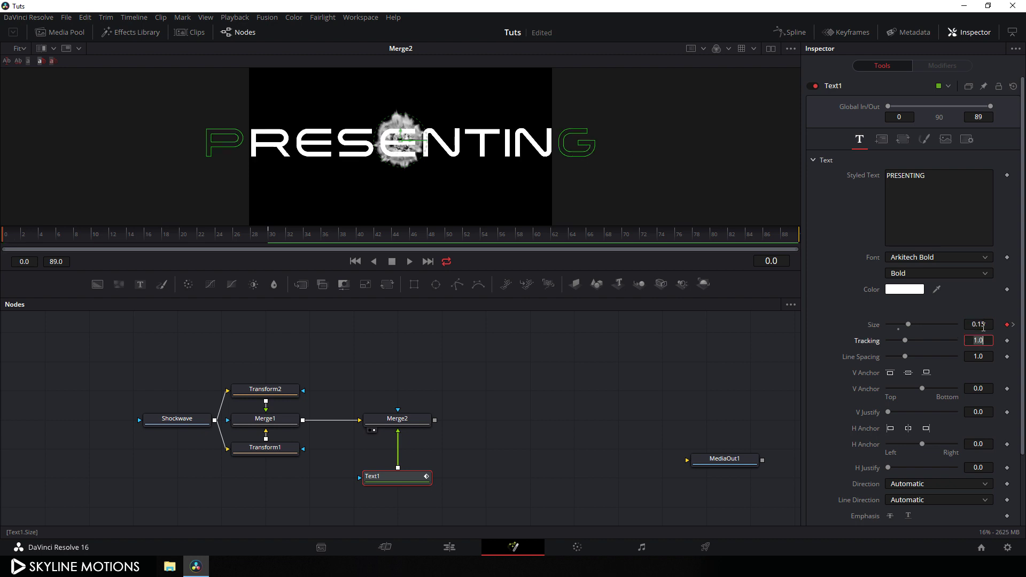
drag(24, 235, 236, 243)
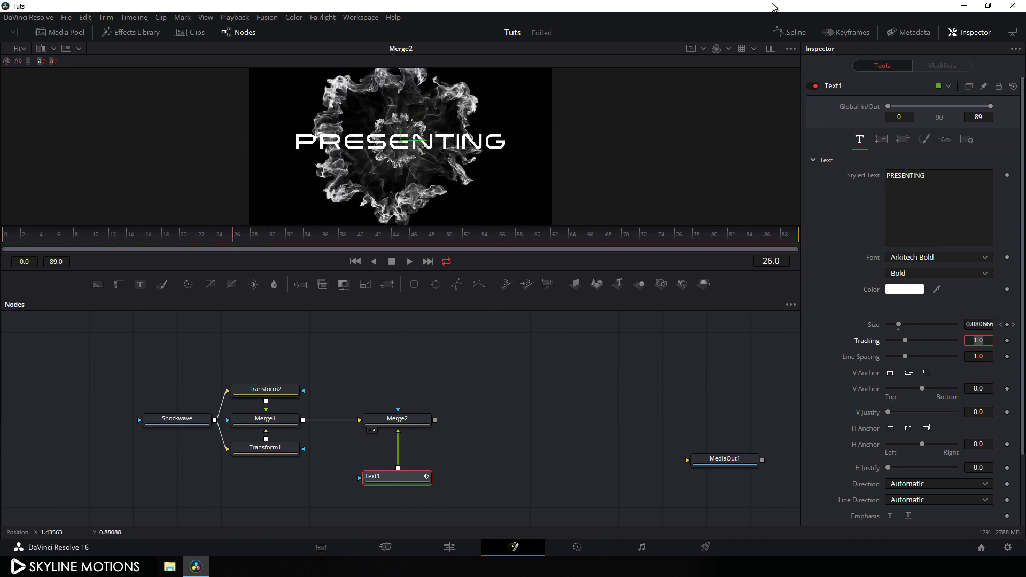
Step: Display Text1's Size curve fitted in the Spline editor and smooth both of its keyframes
click(790, 33)
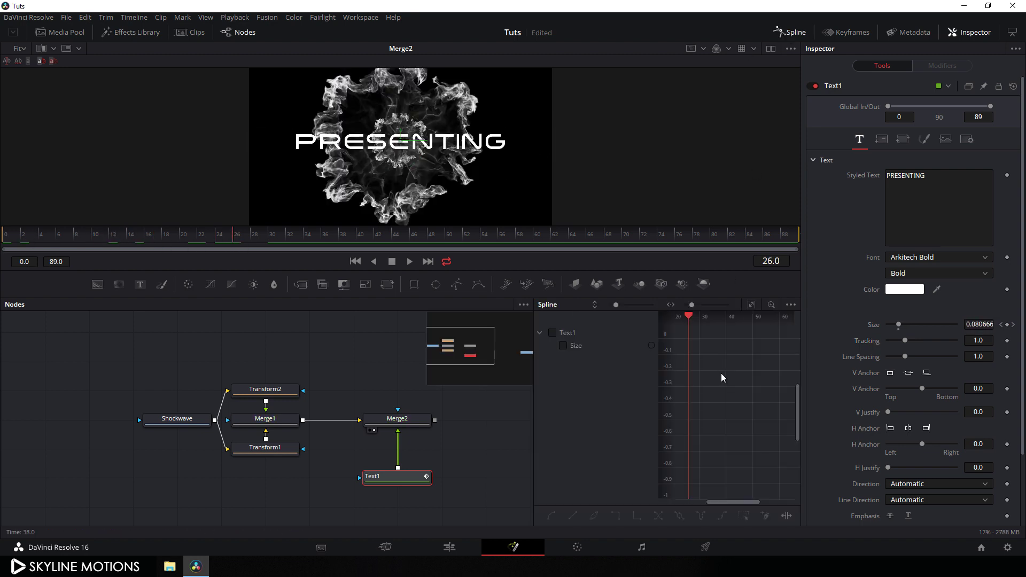
key(F4)
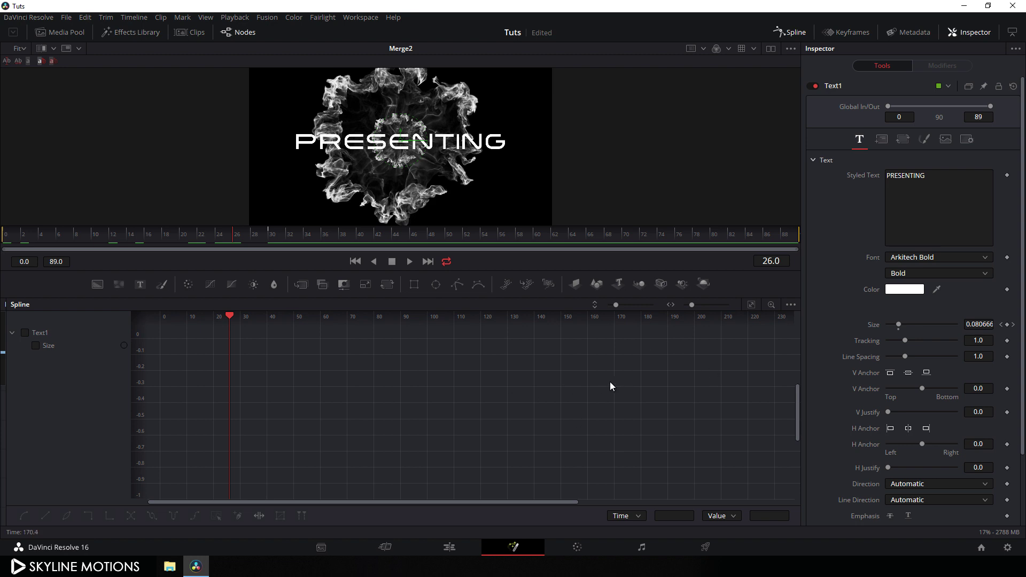
click(35, 346)
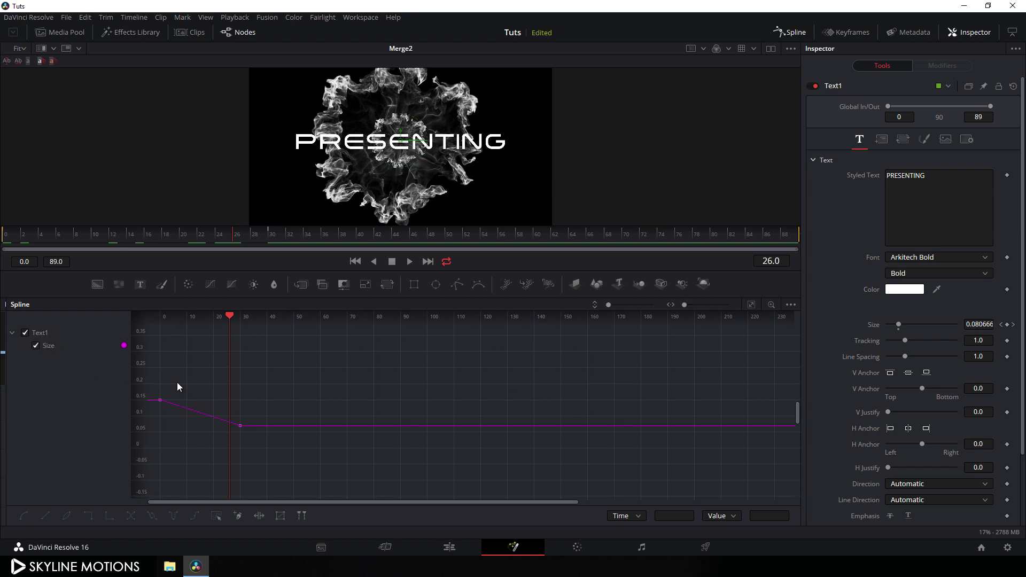
click(752, 304)
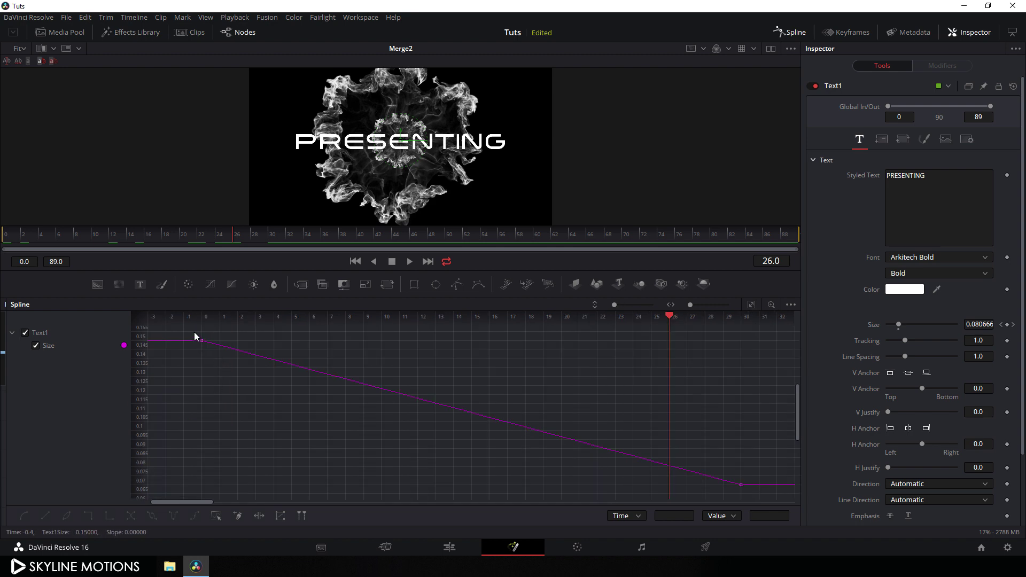
drag(194, 333, 759, 493)
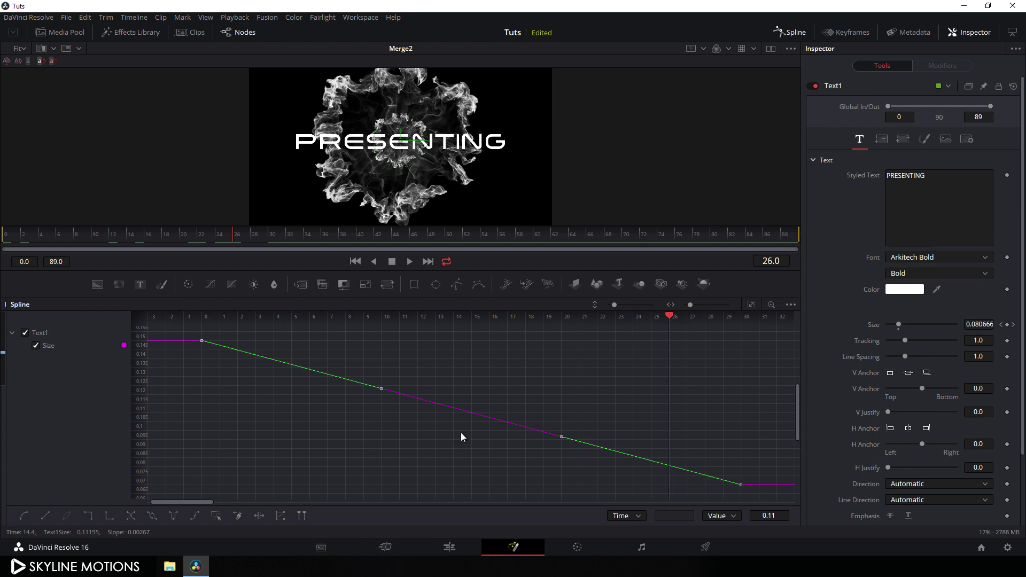
key(s)
Step: Reshape the Size curve into a fast start with a long ease-out by moving both keyframes' handles to frame 0, and close the Spline editor
drag(671, 315, 206, 364)
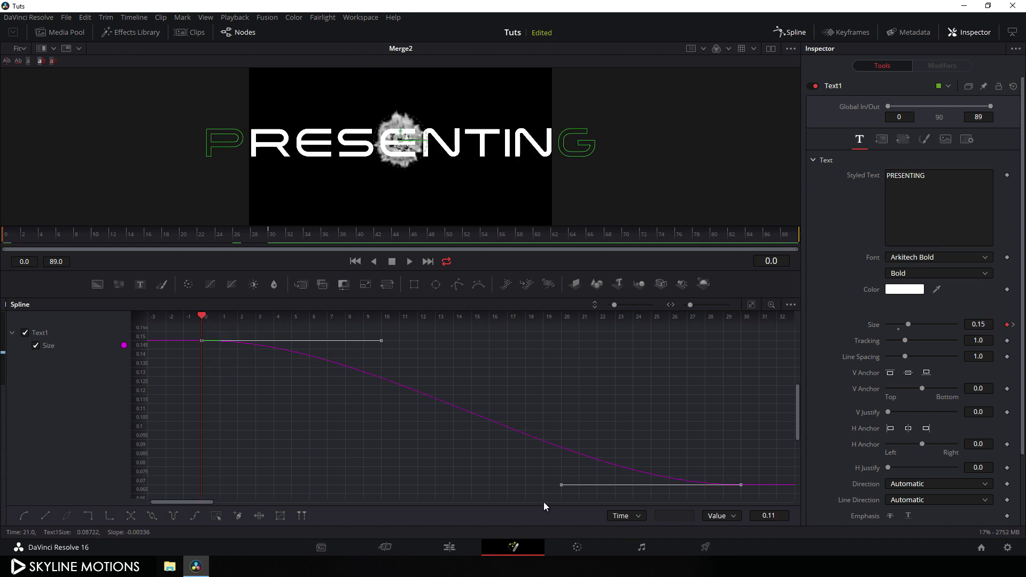
drag(561, 485, 200, 484)
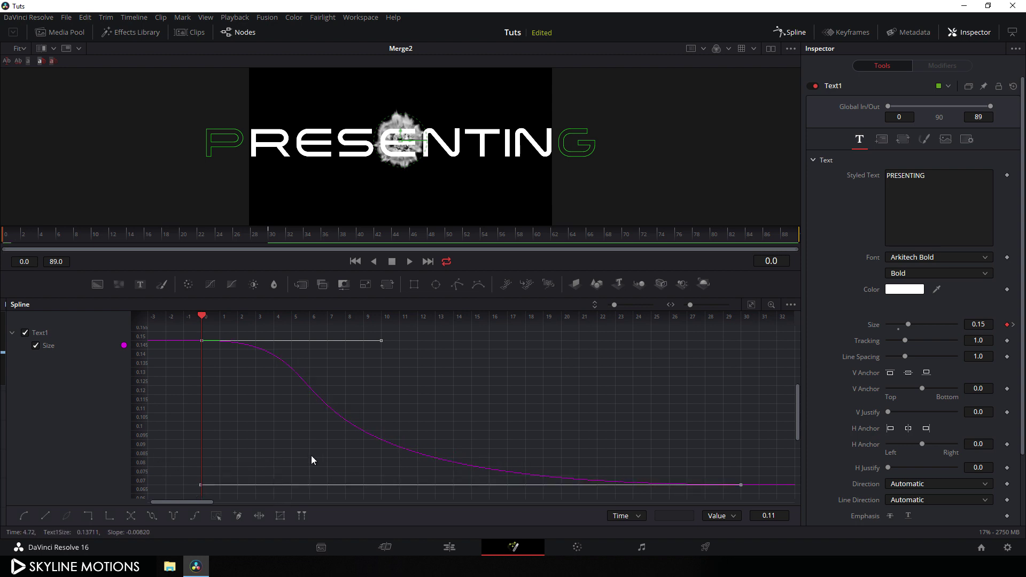
drag(381, 341, 204, 345)
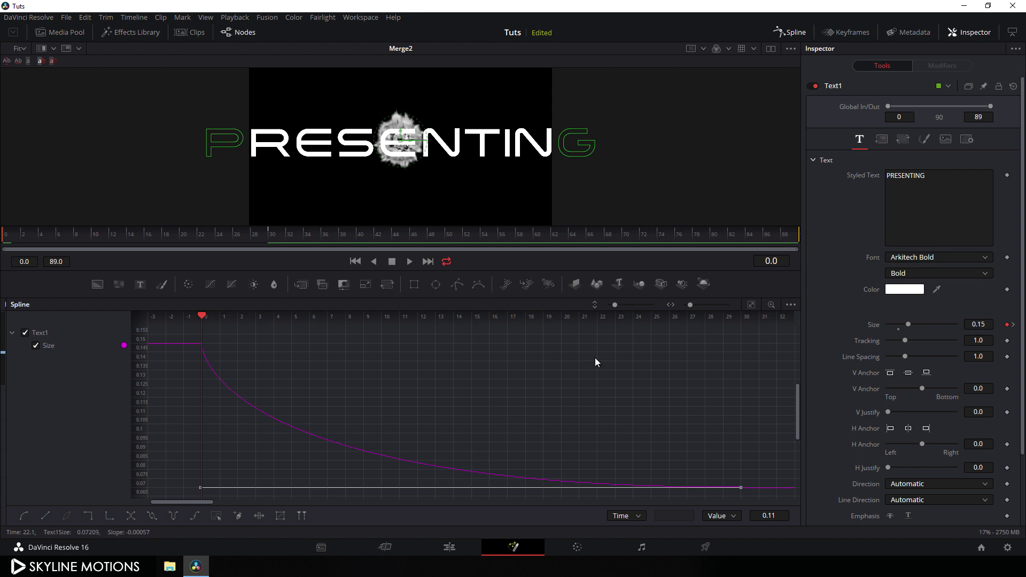
click(791, 34)
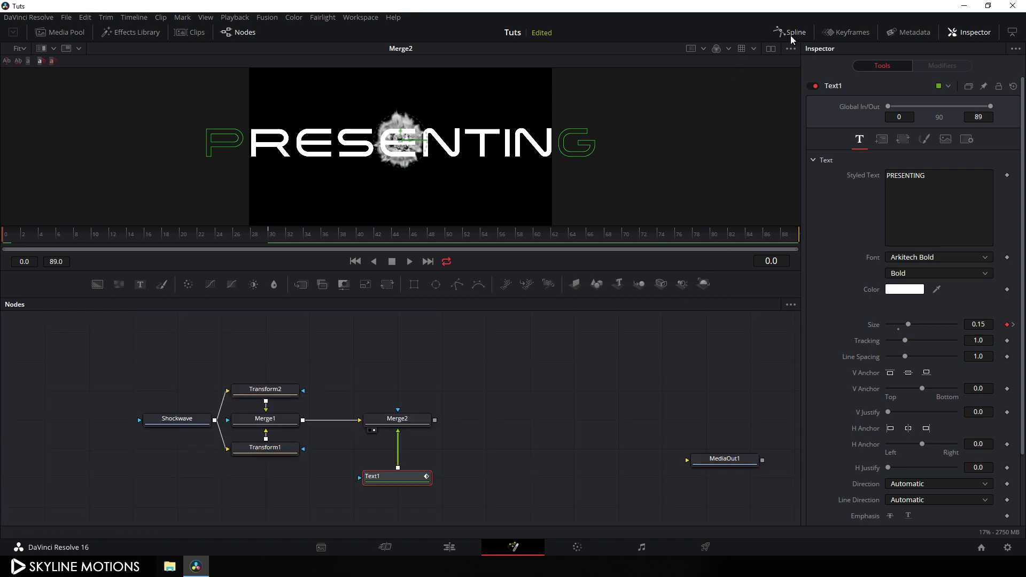
Step: Set the playback proxy mode to Quarter Resolution
click(202, 241)
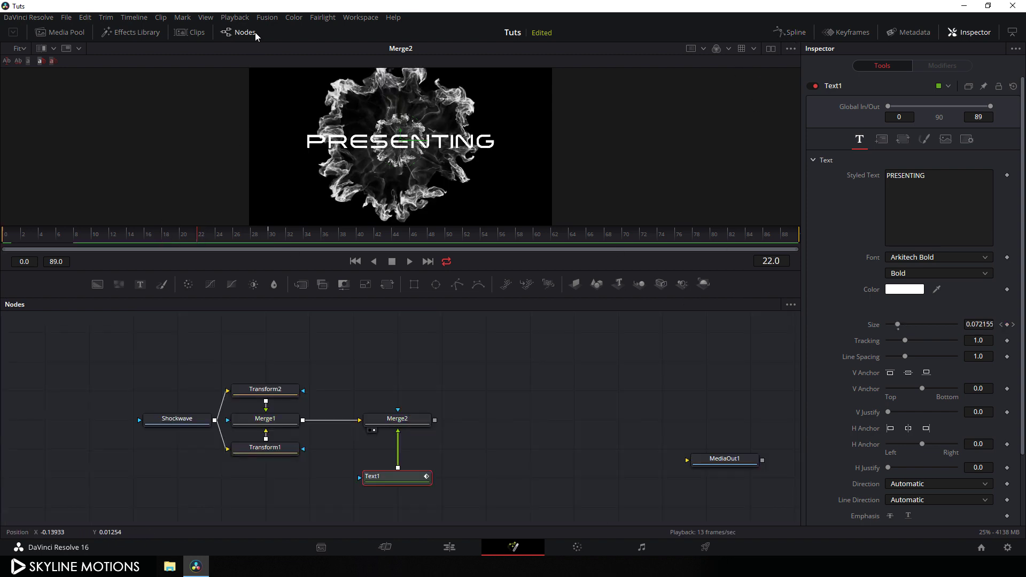
click(233, 19)
mouse_move(268, 57)
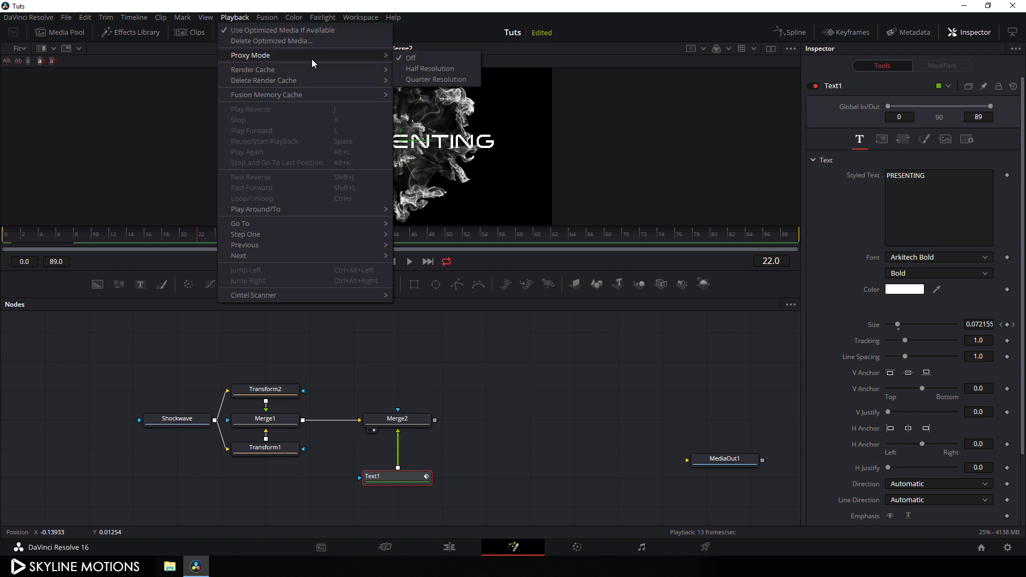
click(441, 80)
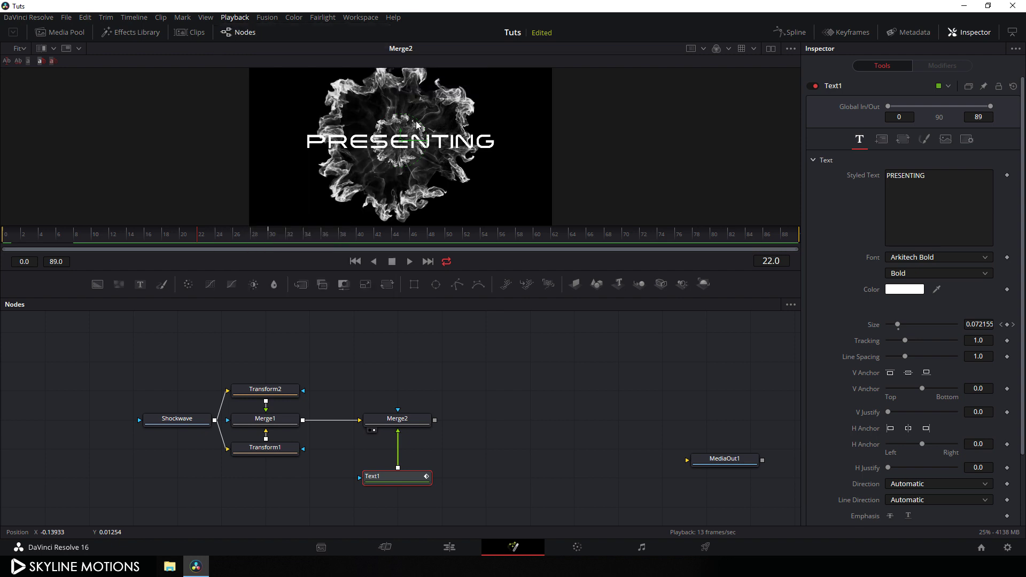
Step: Play the PRESENTING title animation from the first frame, replay it and stop playback
click(356, 262)
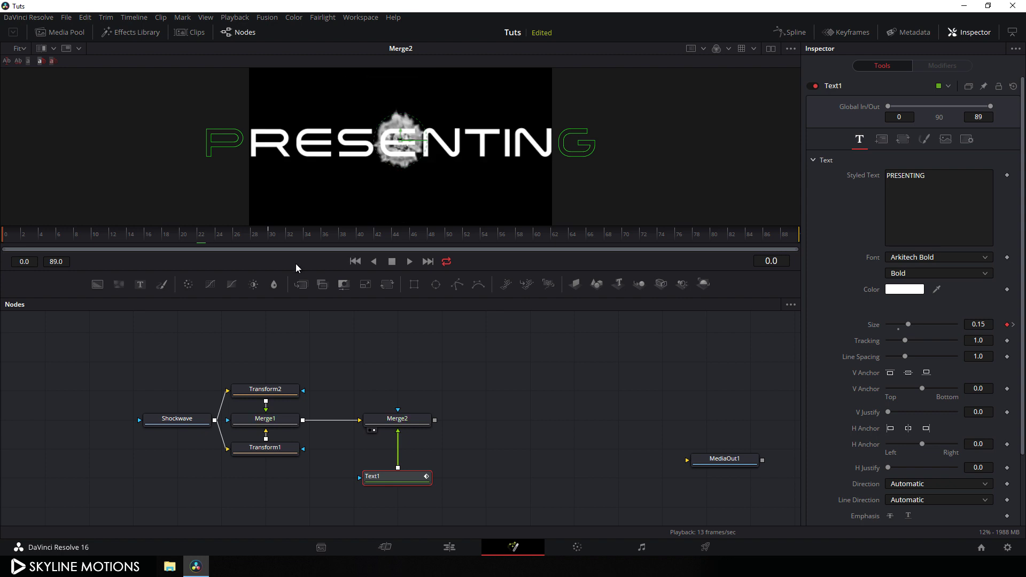
click(410, 262)
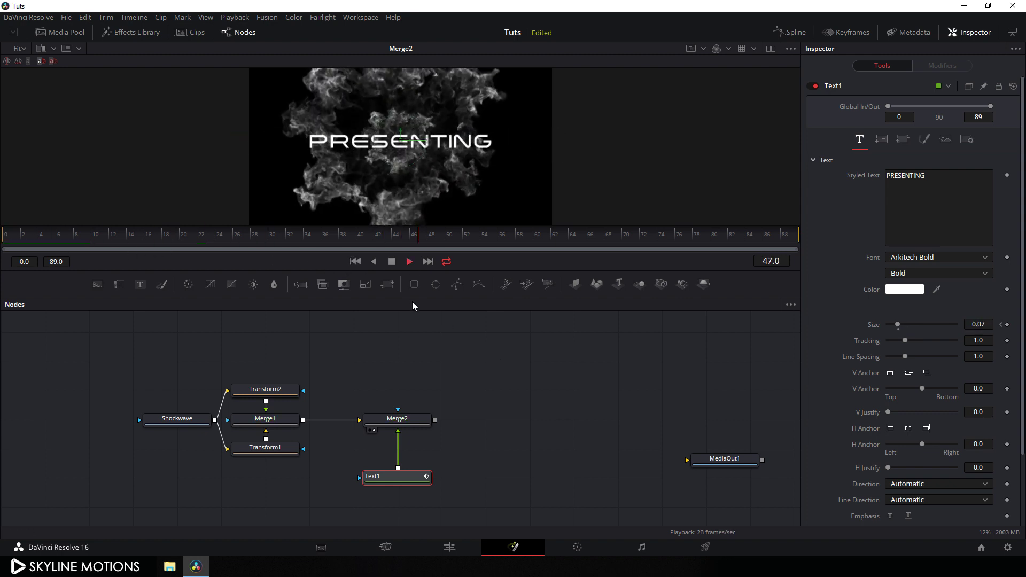
click(356, 263)
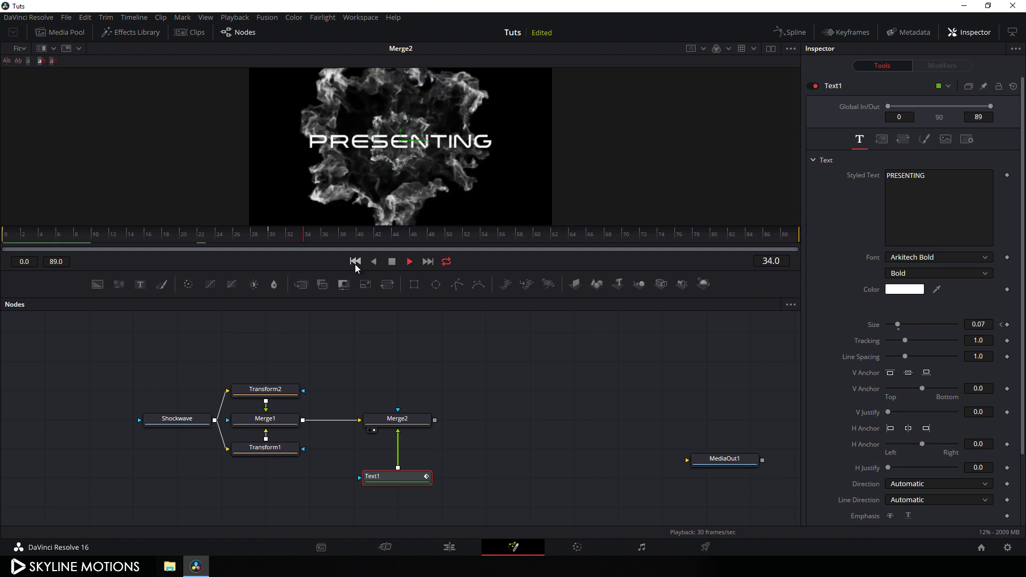
click(354, 264)
click(354, 264)
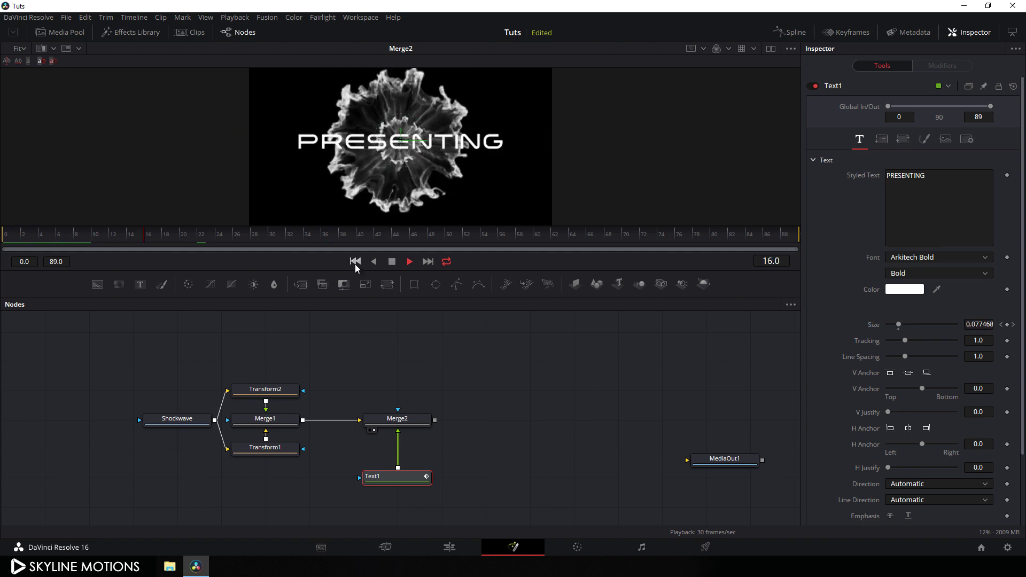
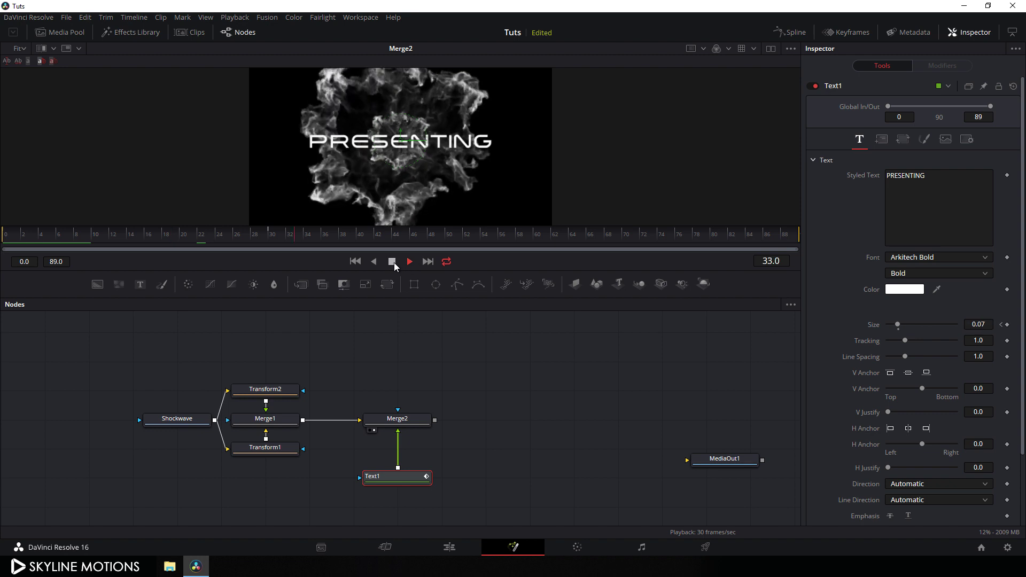
click(392, 262)
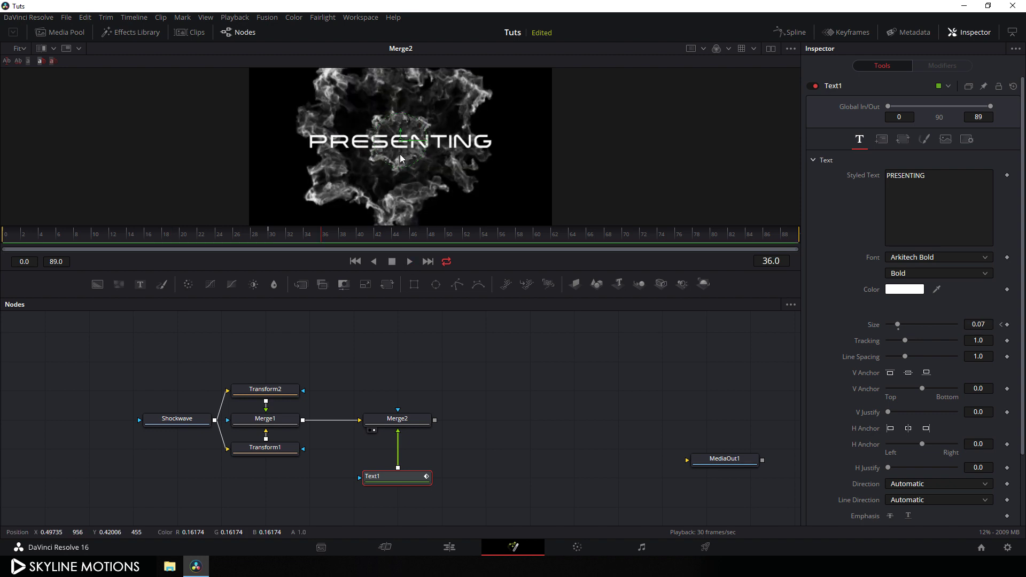
Step: Turn the playback proxy mode off
click(235, 17)
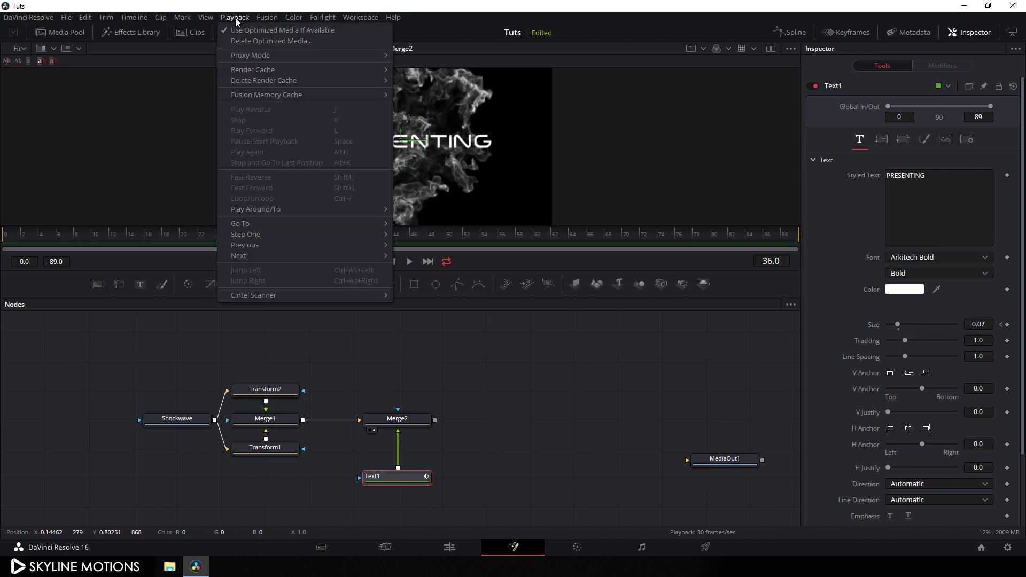
mouse_move(267, 58)
click(412, 58)
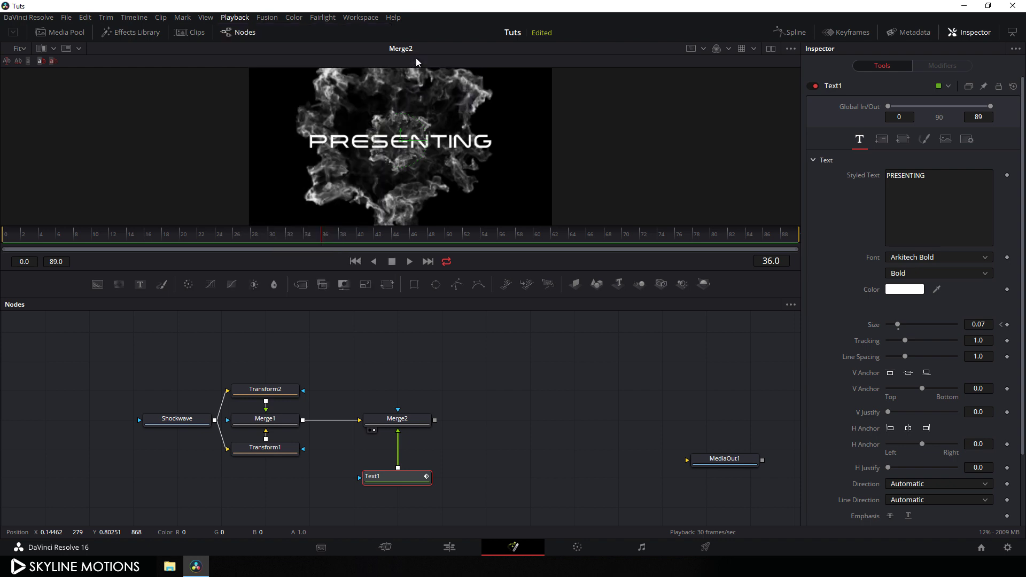
Step: Change the PRESENTING text's shading type from solid to Gradient and make both end stops white
click(23, 48)
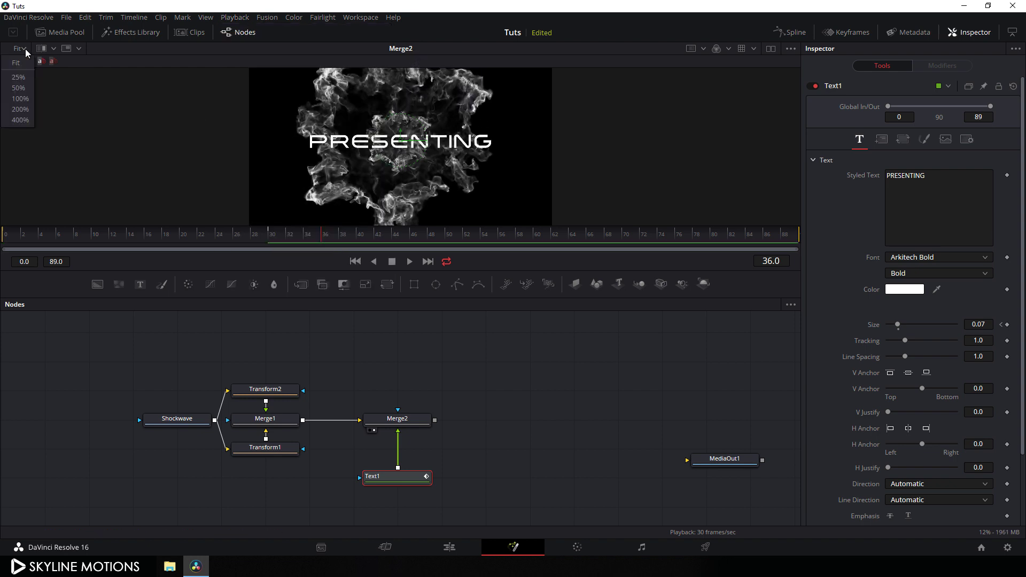
click(22, 104)
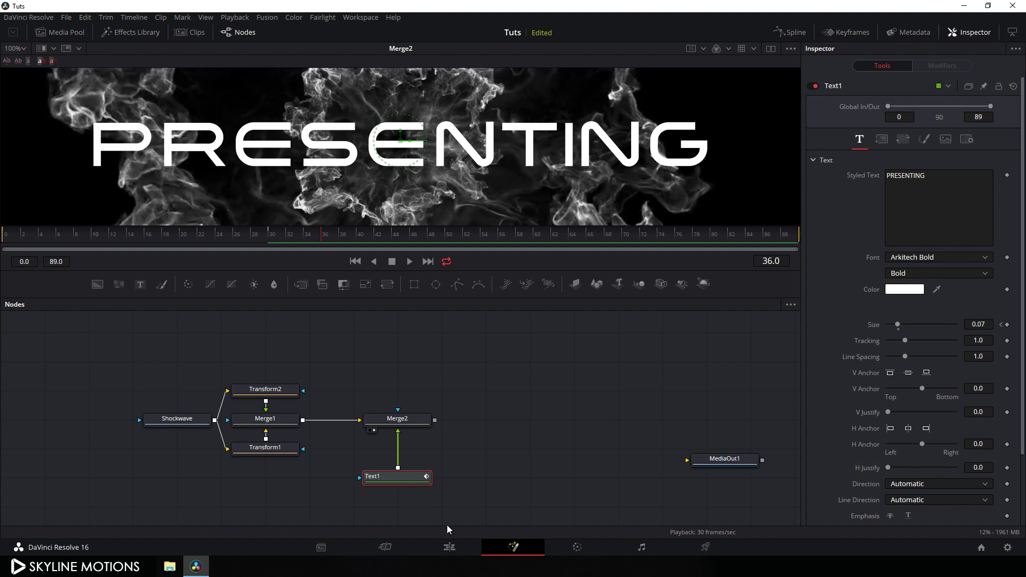
click(927, 141)
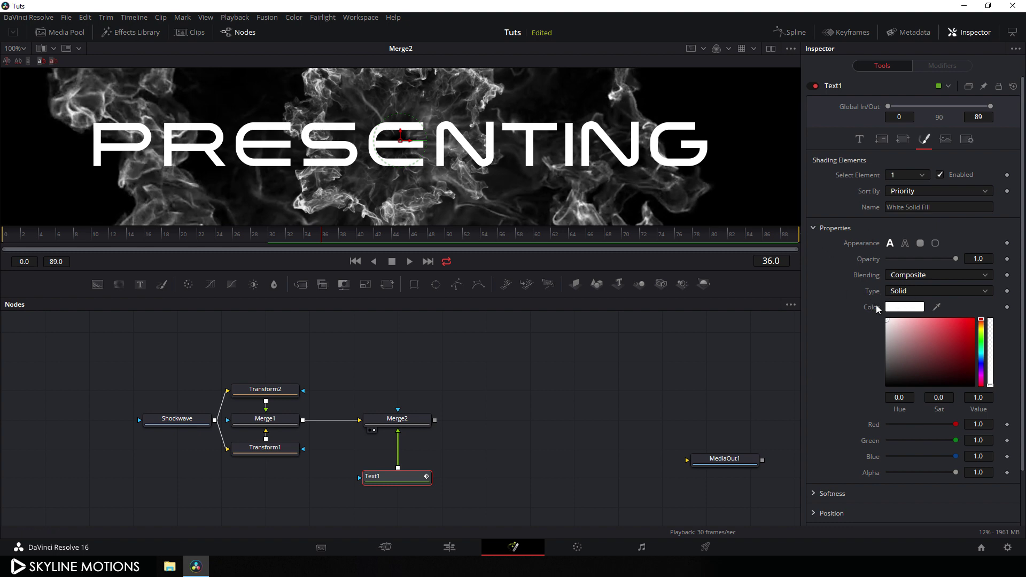
click(918, 291)
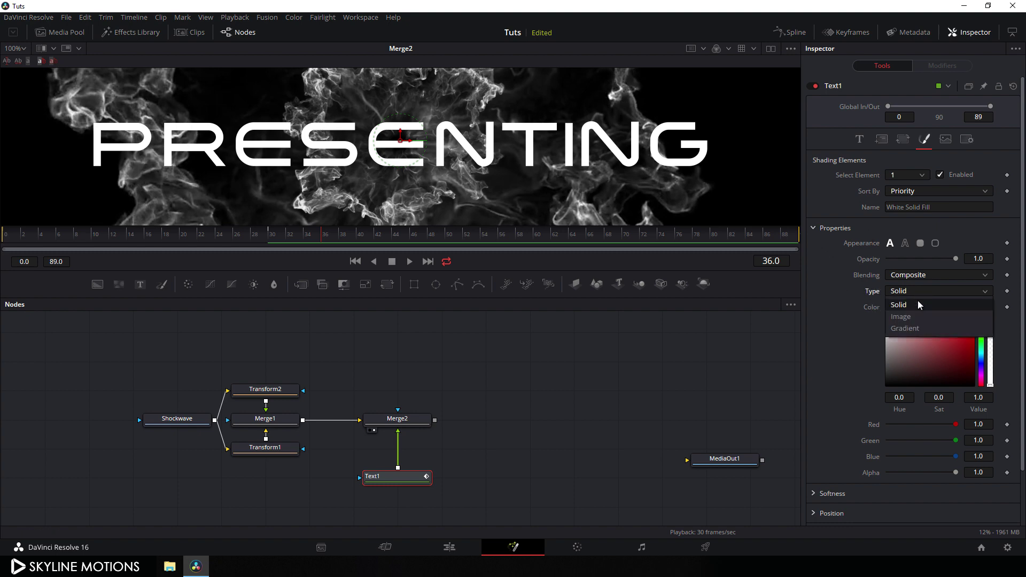
key(Escape)
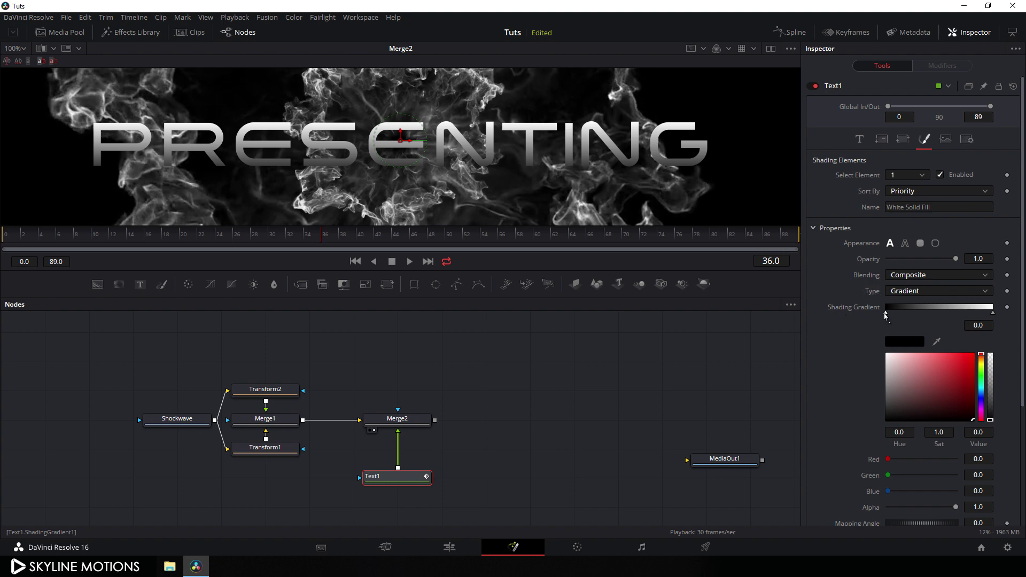
click(886, 354)
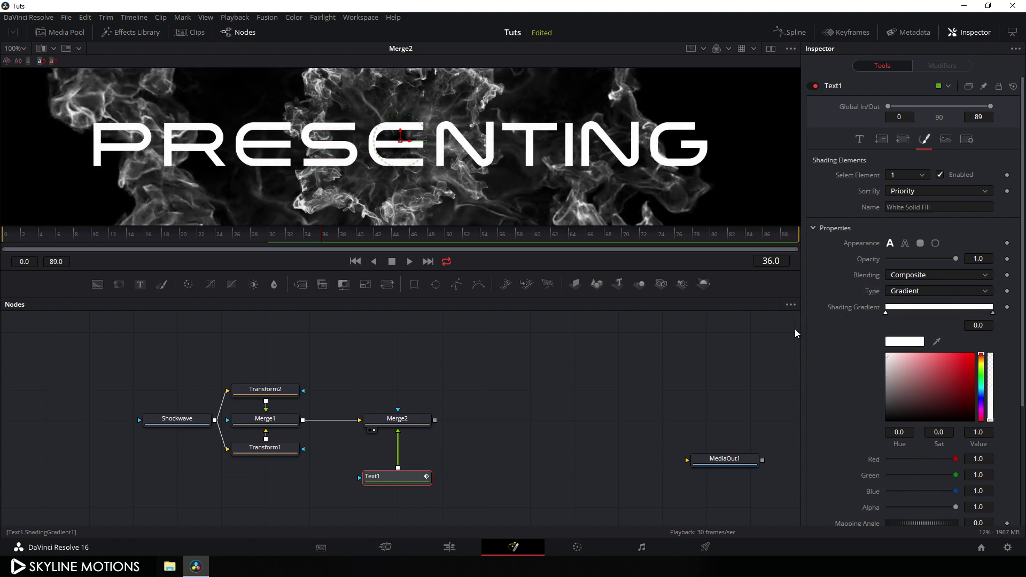
click(993, 314)
drag(895, 382, 813, 348)
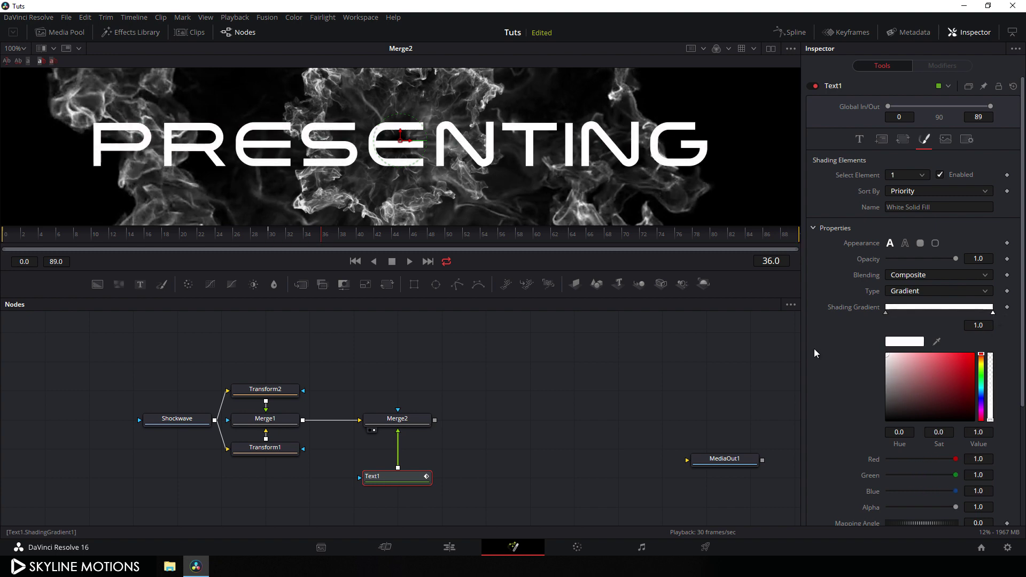
Step: Add a middle stop to the shading gradient, colour it grey with value 0.346 and set its position to 0.6
click(938, 311)
drag(938, 313, 940, 314)
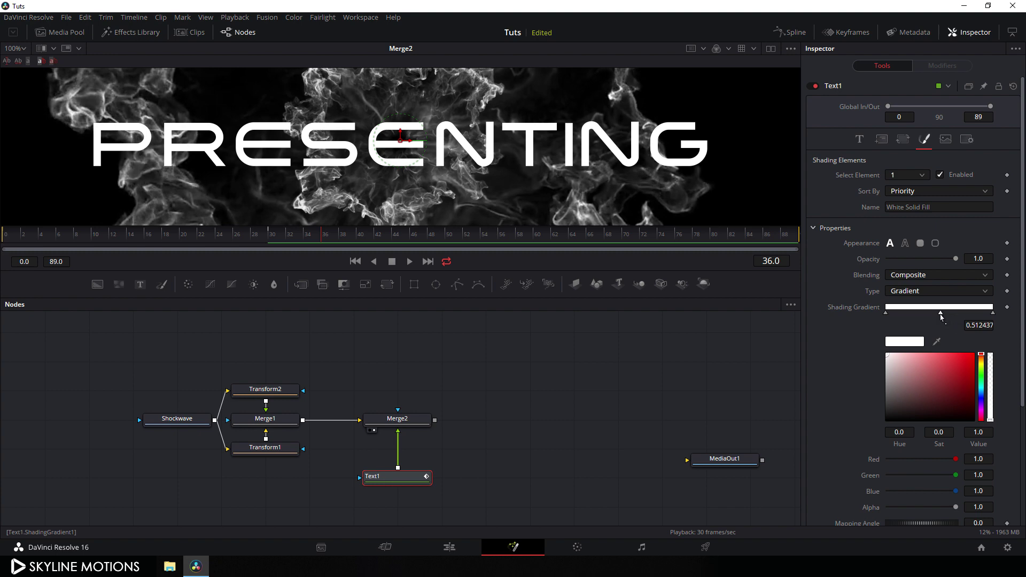
drag(897, 385, 842, 398)
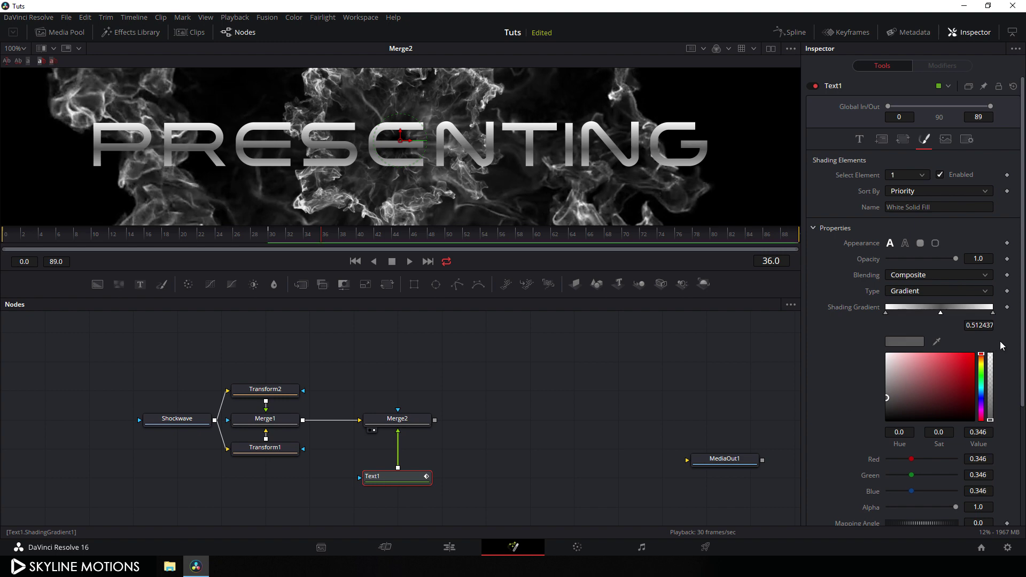
drag(941, 314, 948, 316)
click(979, 325)
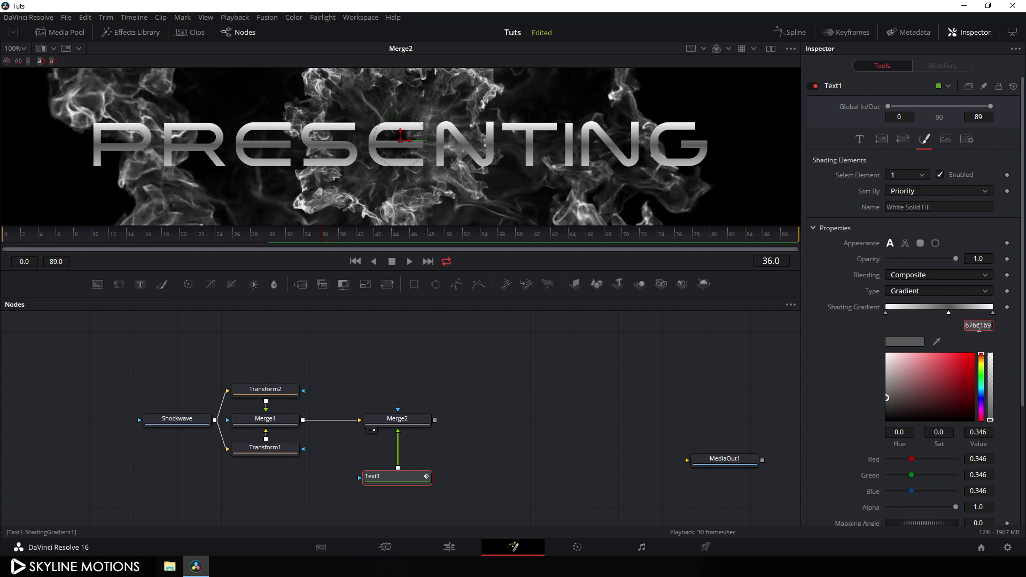
text(0.6)
key(Tab)
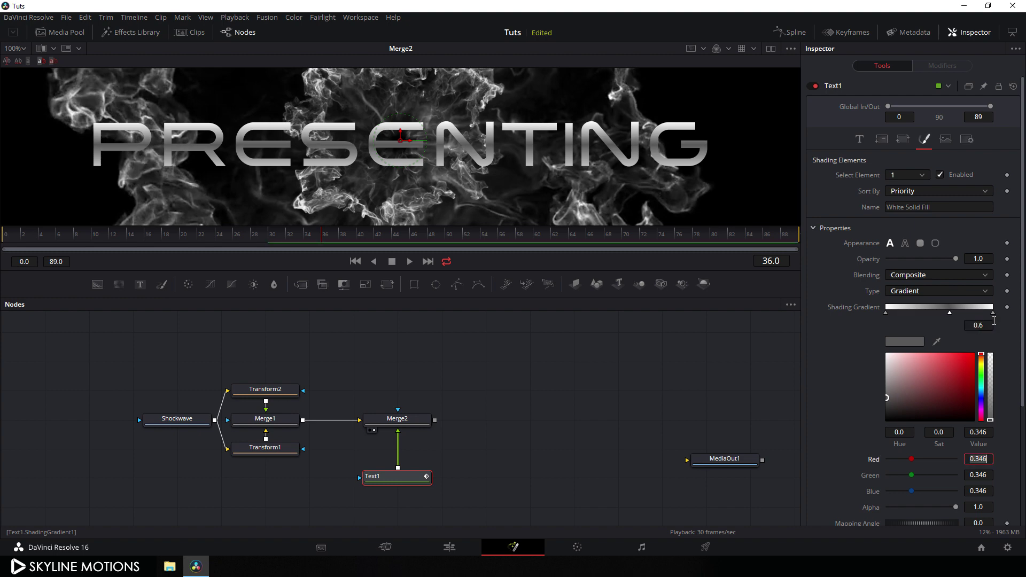
Step: Move the shading gradient's white end stop to position 0.65 and its white start stop to 0.2
drag(993, 314, 959, 316)
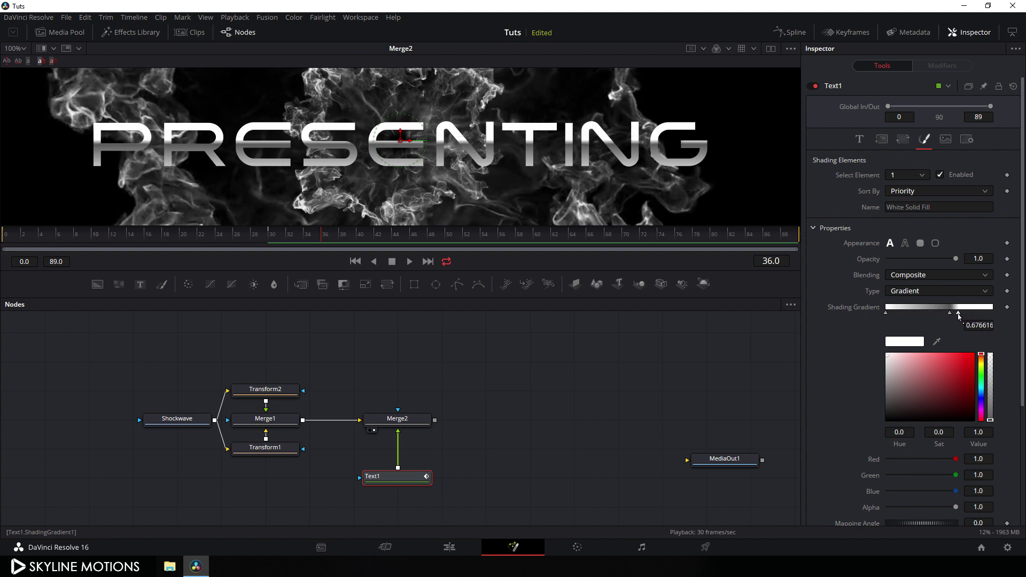
click(975, 327)
text(.65)
key(Tab)
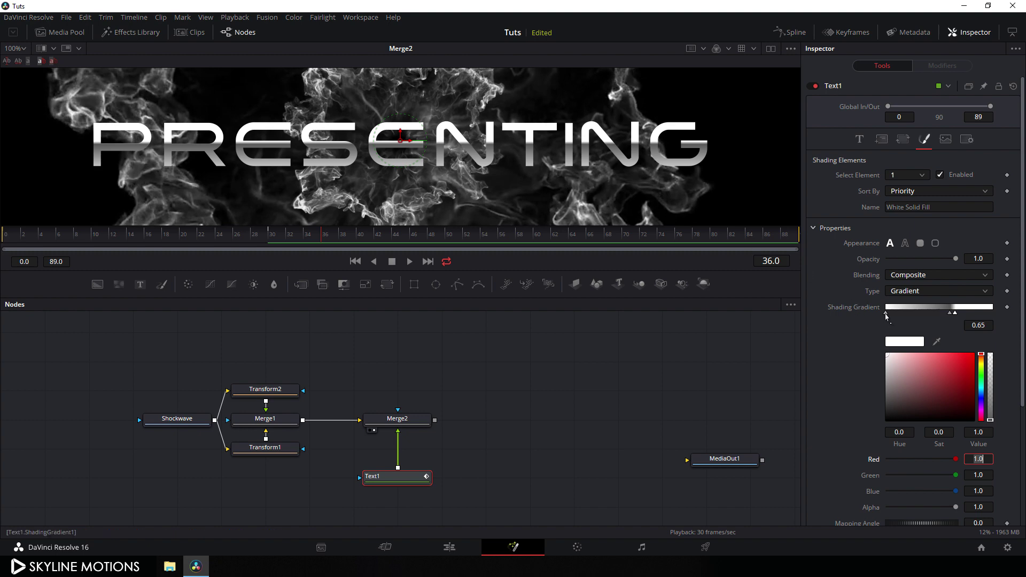
mouse_move(885, 316)
mouse_down()
mouse_move(919, 318)
mouse_move(903, 319)
mouse_up()
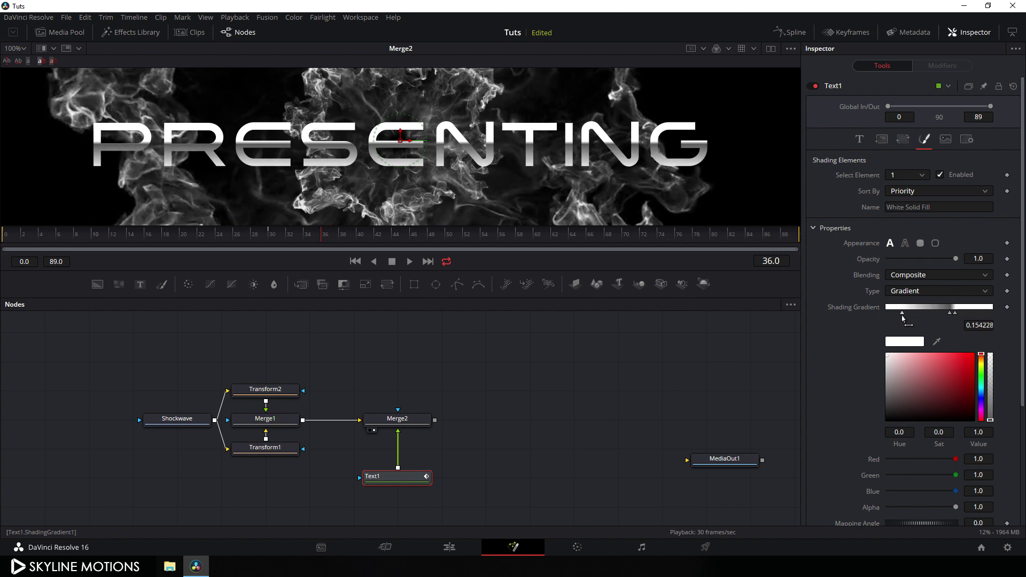
click(984, 326)
text(0.2)
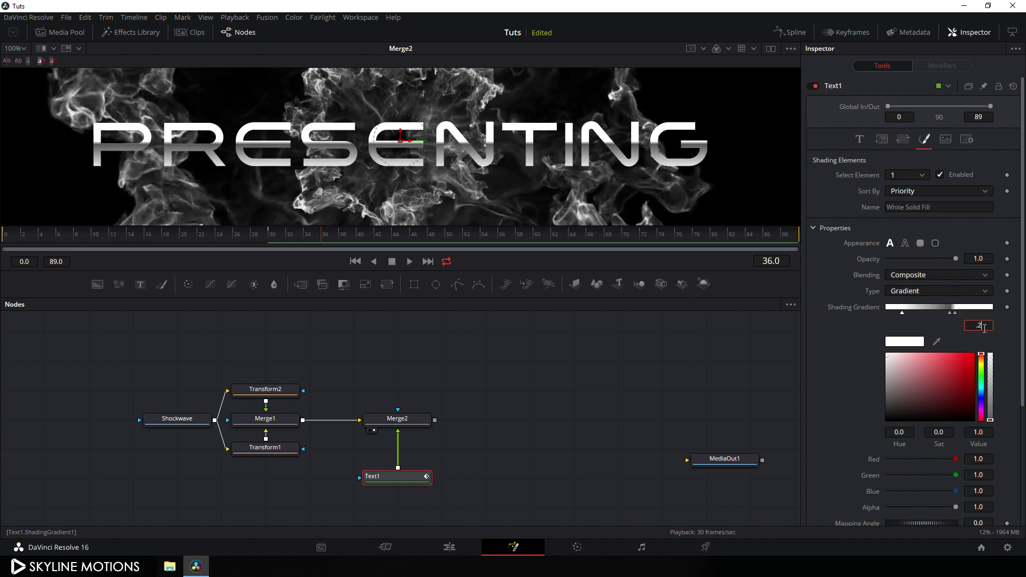
key(Tab)
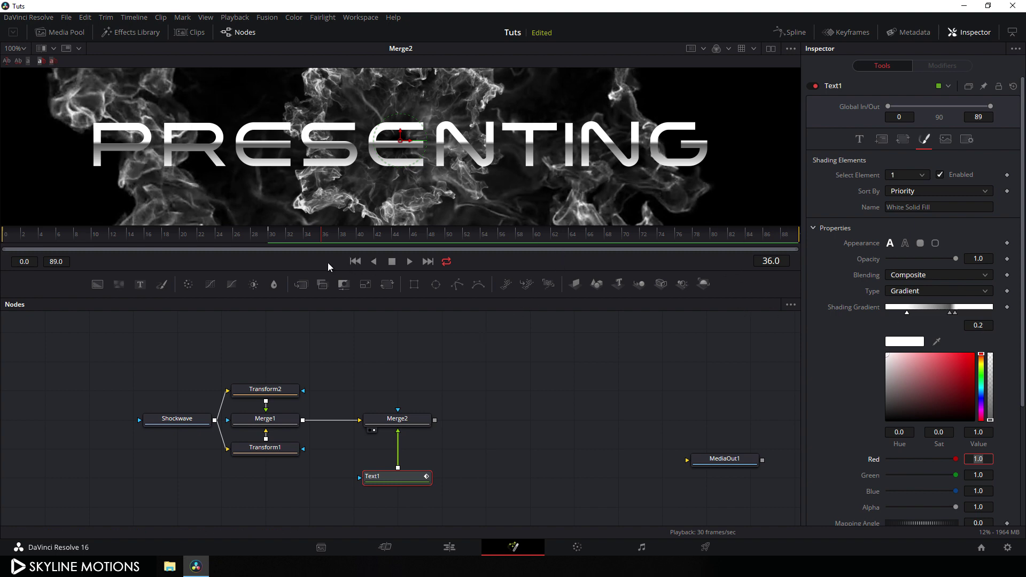
Step: Return to the first frame, fit the whole image in the viewer and move the playhead to frame 45
click(355, 261)
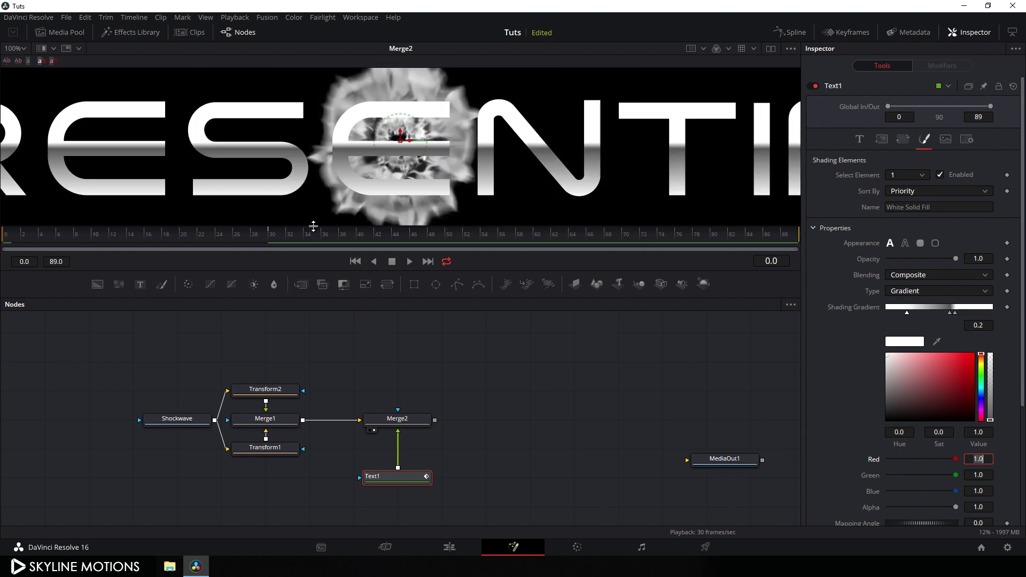
click(22, 48)
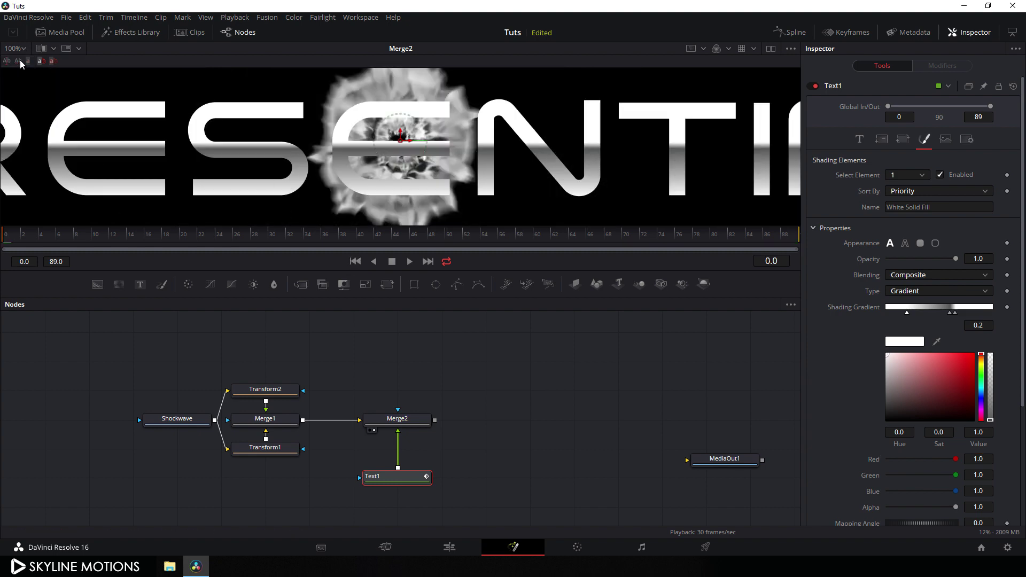
click(16, 62)
drag(315, 239, 402, 239)
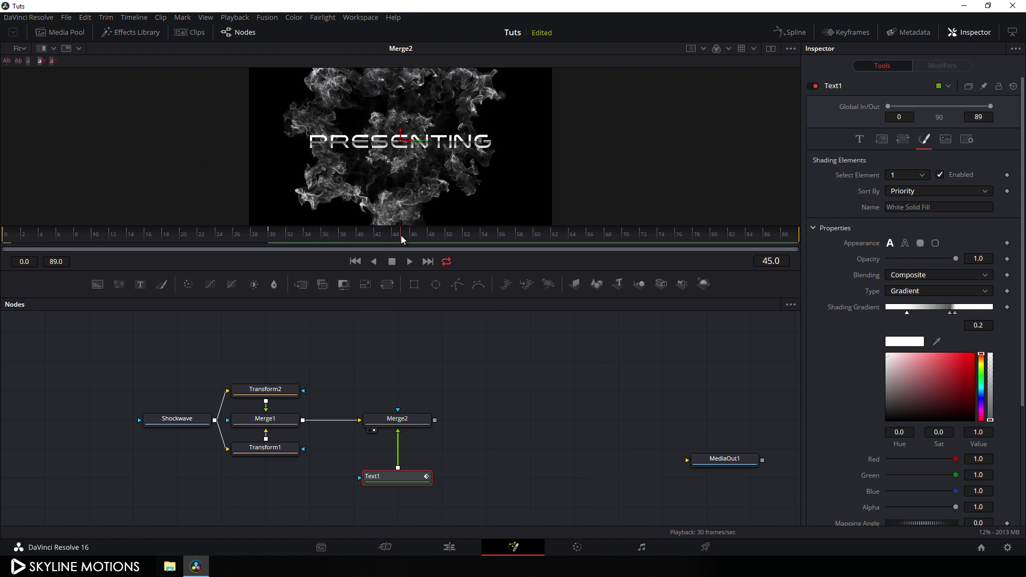
Step: Add Flare.jpg from the media pool to the node graph and rename its node Flare
mouse_move(479, 391)
mouse_down()
mouse_move(485, 369)
mouse_move(490, 378)
mouse_up()
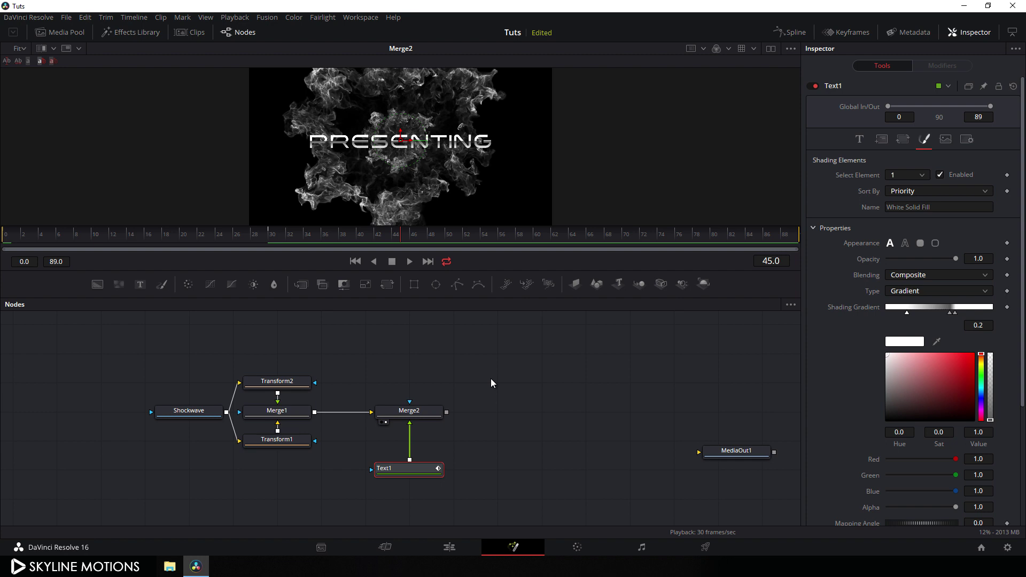
click(65, 31)
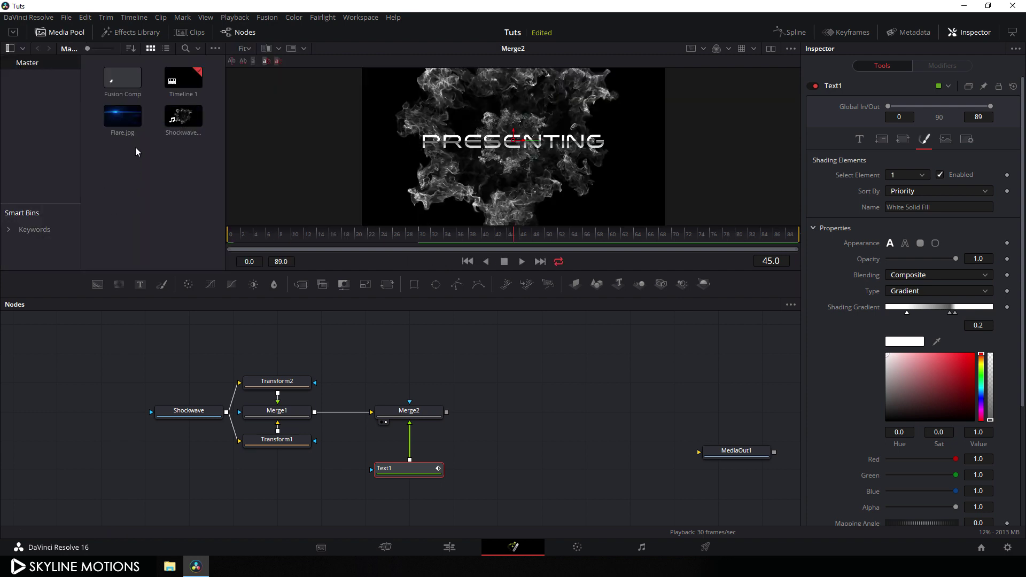
drag(122, 115, 365, 353)
click(66, 33)
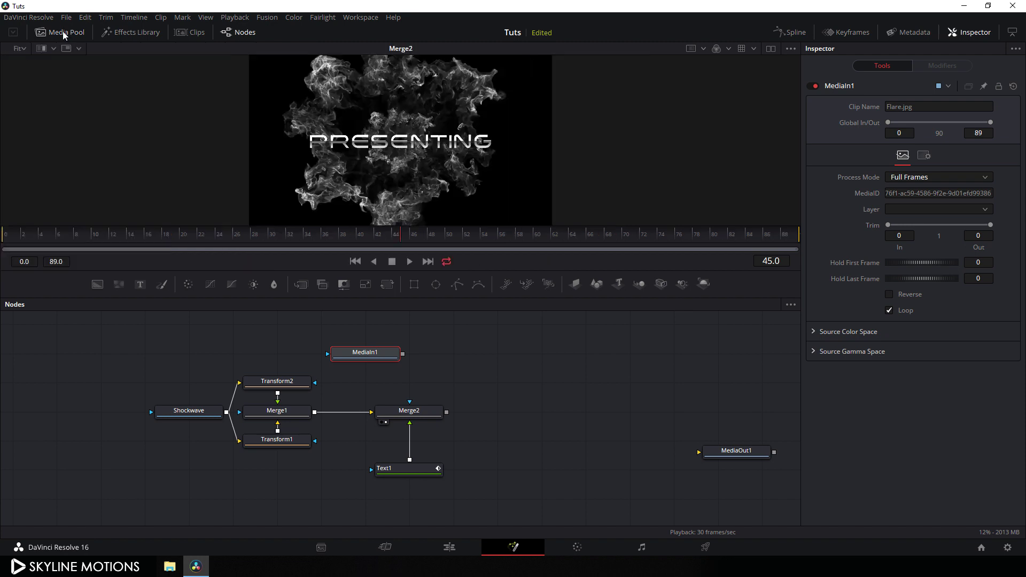
key(F2)
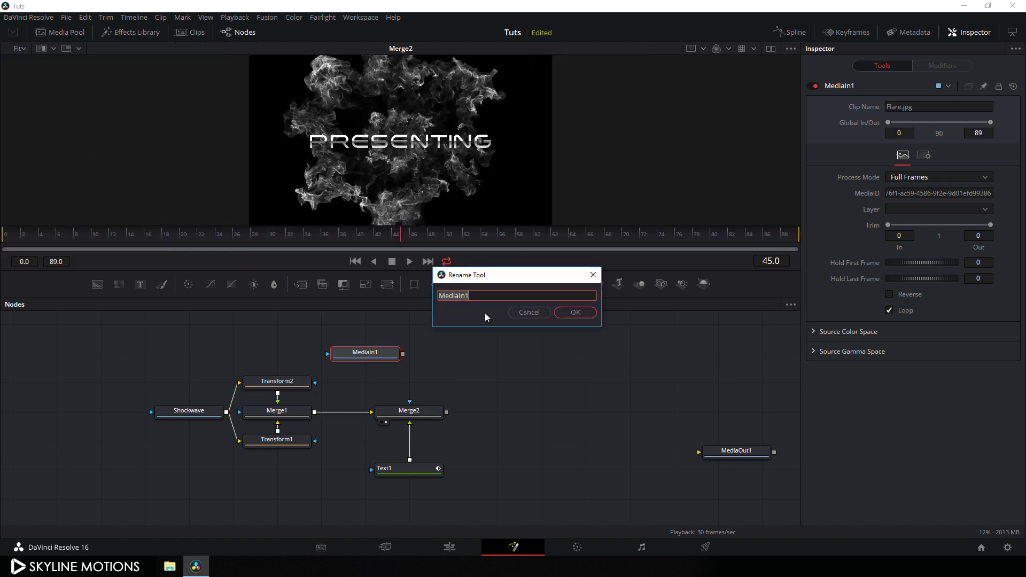
key(BackSpace)
text(Flare)
click(566, 312)
Step: Show the Flare node in the viewer, attach an Ellipse mask to it and place the mask node beside it
drag(404, 381, 480, 391)
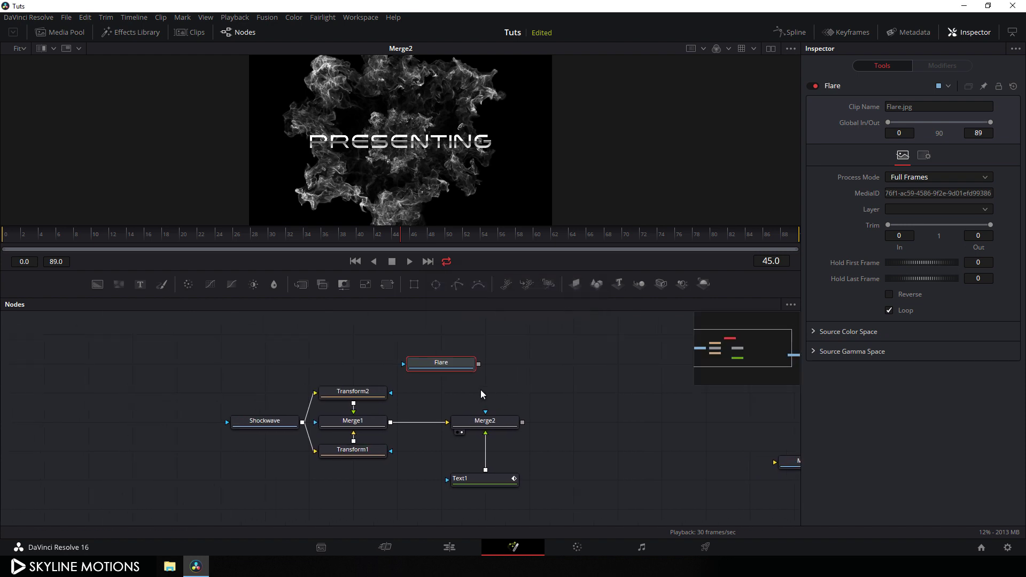
drag(426, 369, 334, 161)
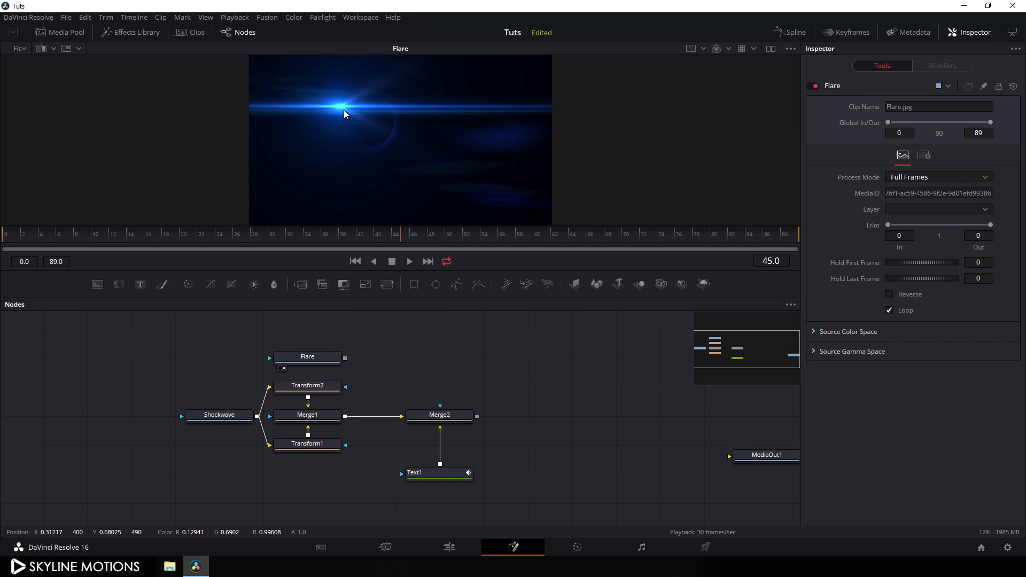
click(319, 358)
click(437, 290)
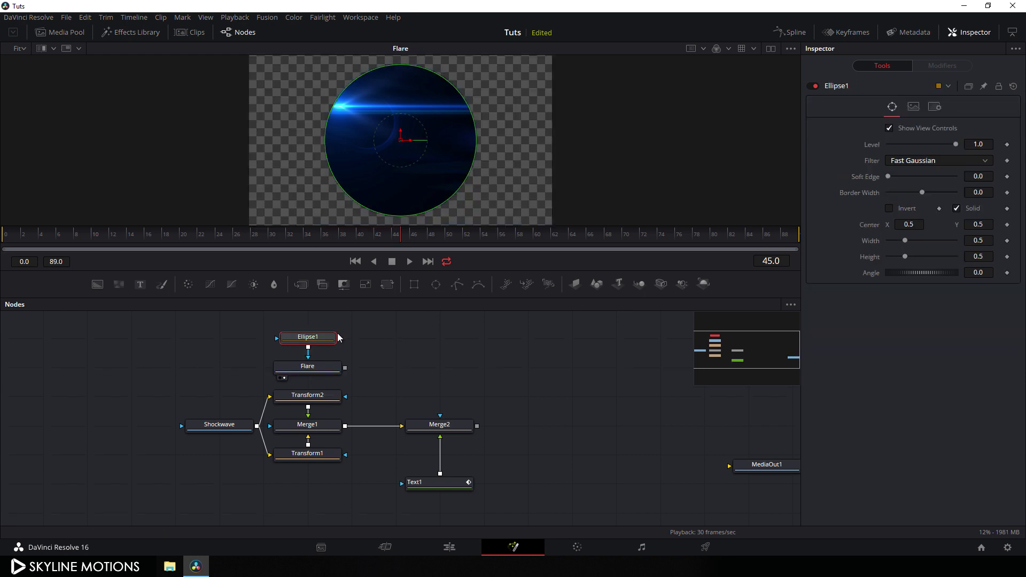
drag(222, 337, 221, 367)
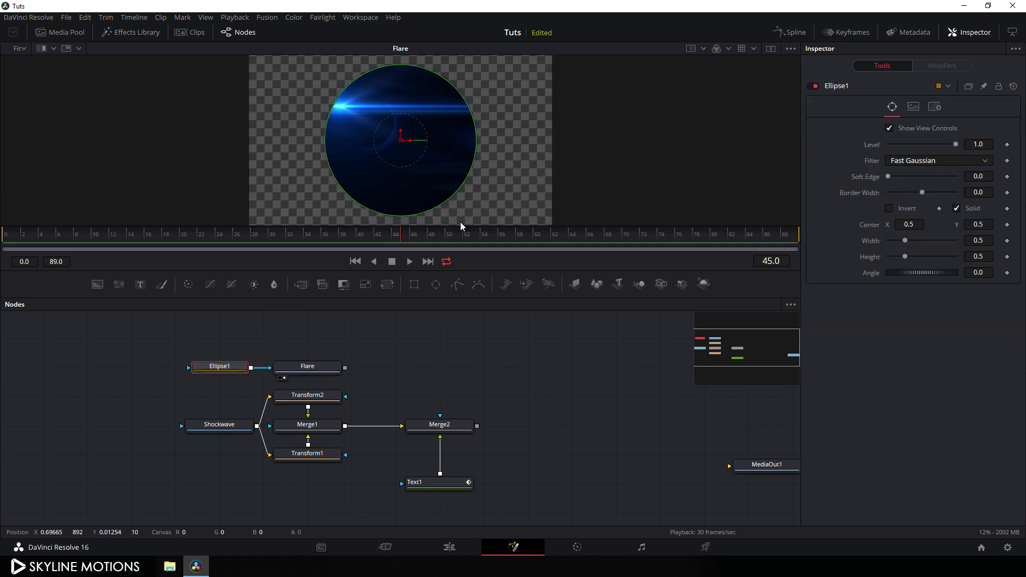
Step: Centre the ellipse mask on the flare's bright core and shape it to a width of about 0.47 and height of about 0.2
drag(403, 143, 341, 107)
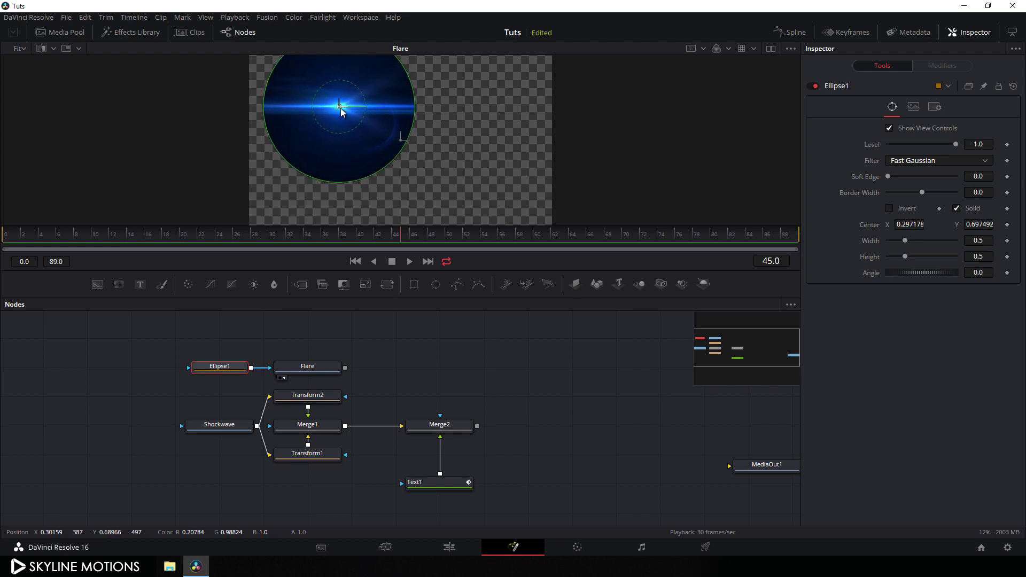
drag(336, 185, 336, 138)
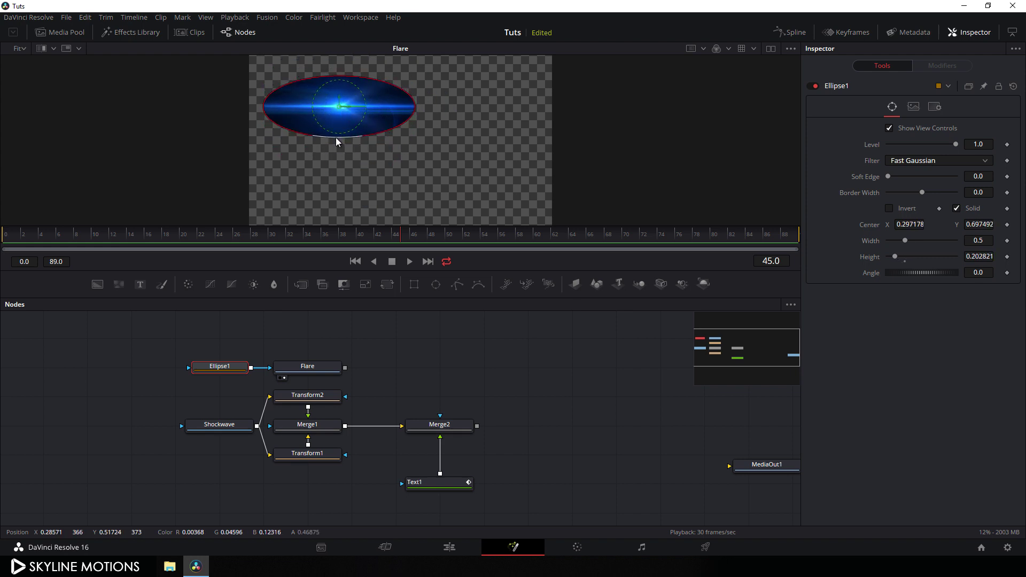
drag(416, 107, 410, 106)
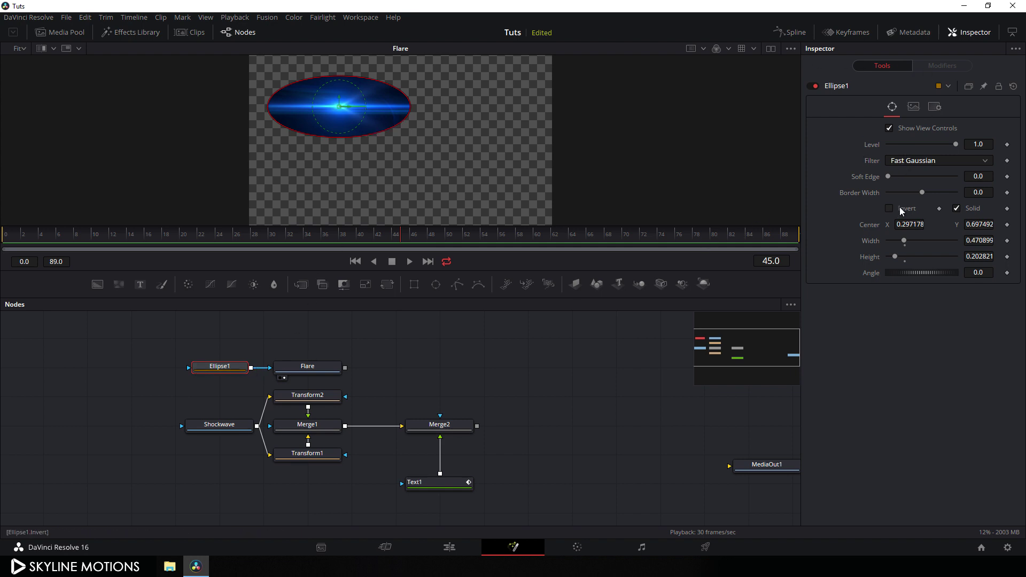
Step: Set the ellipse mask's Soft Edge to 0.07 and deselect the mask node
drag(889, 178, 912, 180)
click(967, 177)
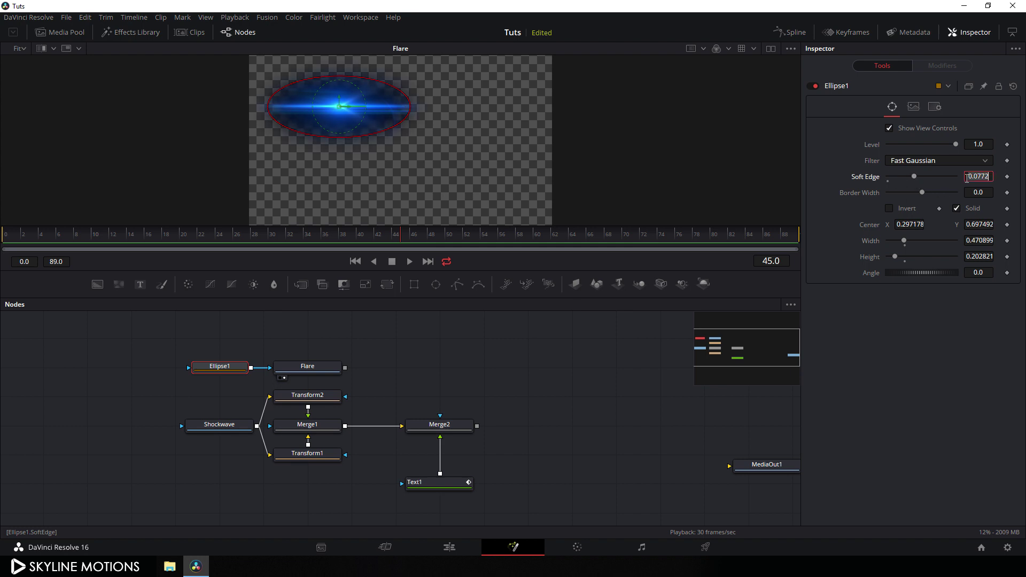
text(0.07)
key(Tab)
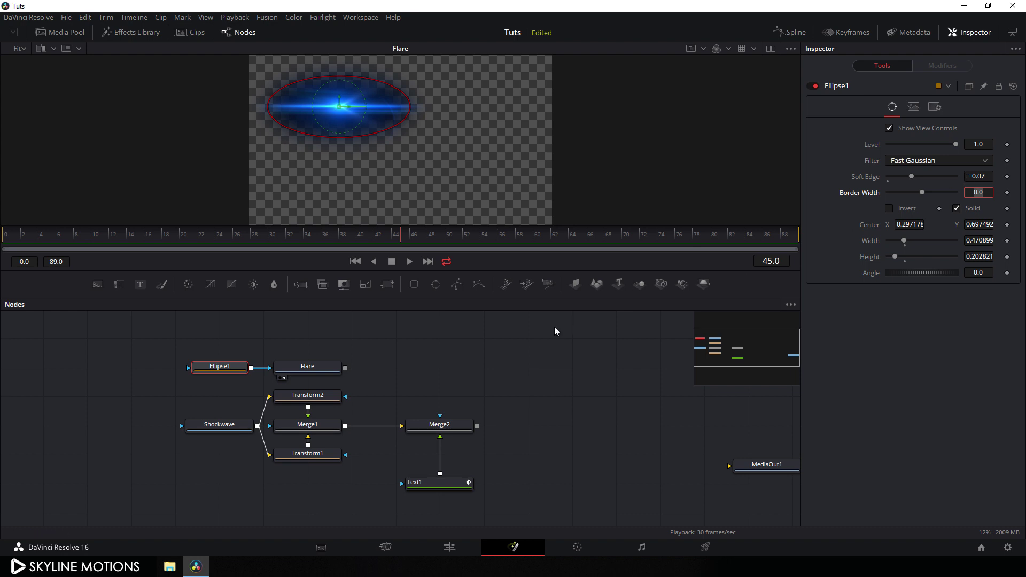
click(460, 350)
click(461, 350)
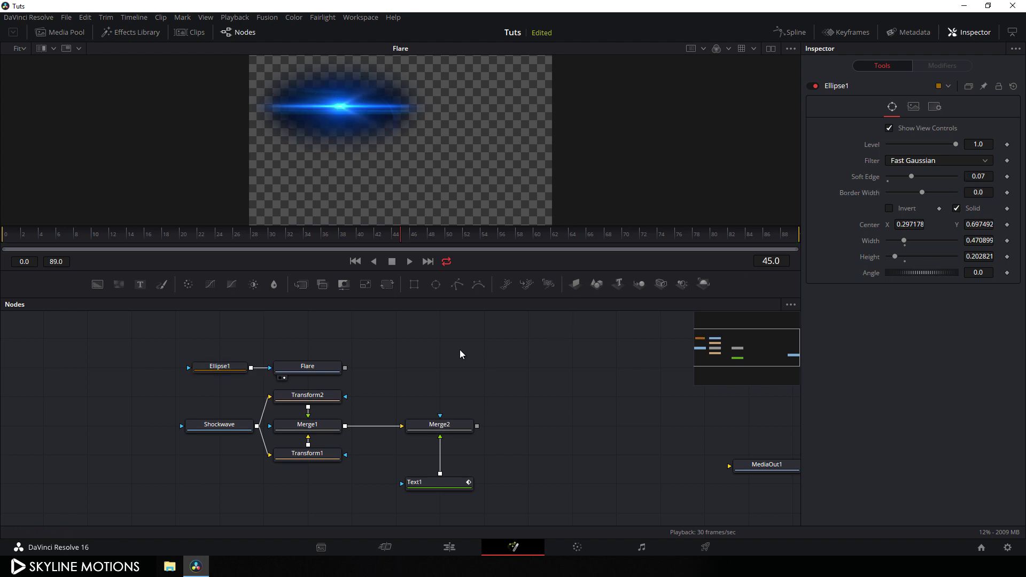
Step: Add a Transform node after the Flare node and clear the node selection
click(318, 369)
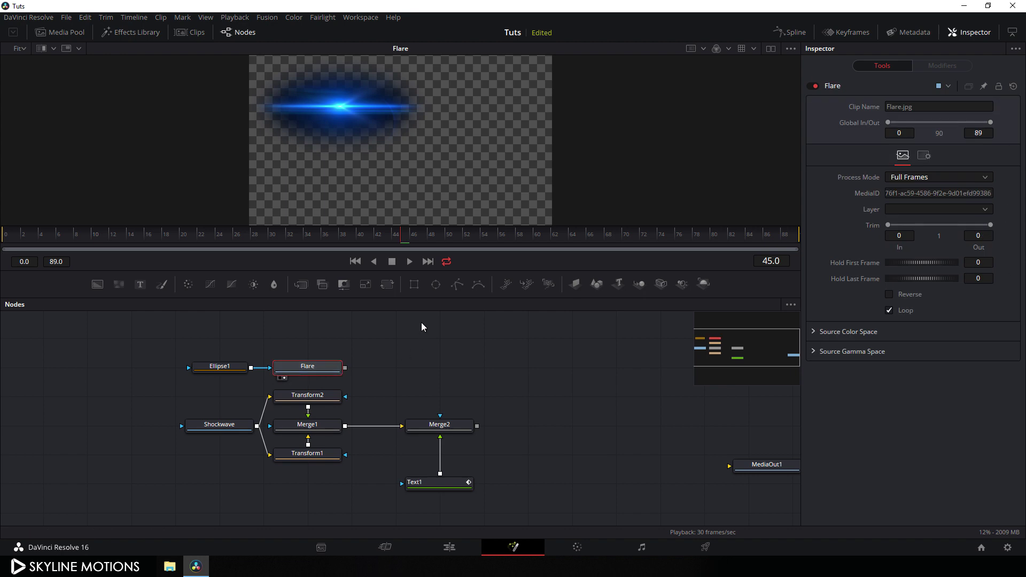
click(388, 284)
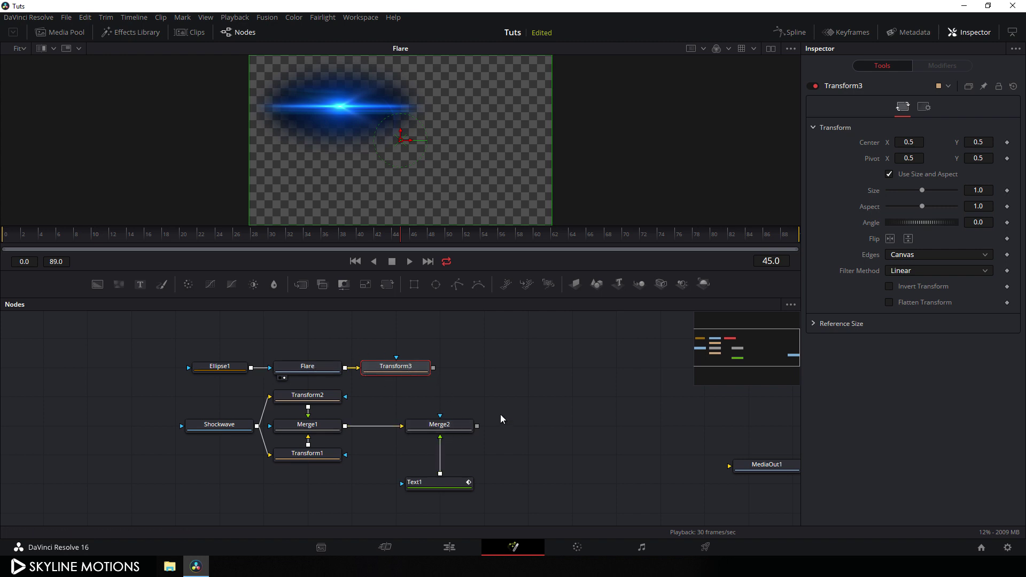
drag(519, 400, 481, 404)
click(469, 387)
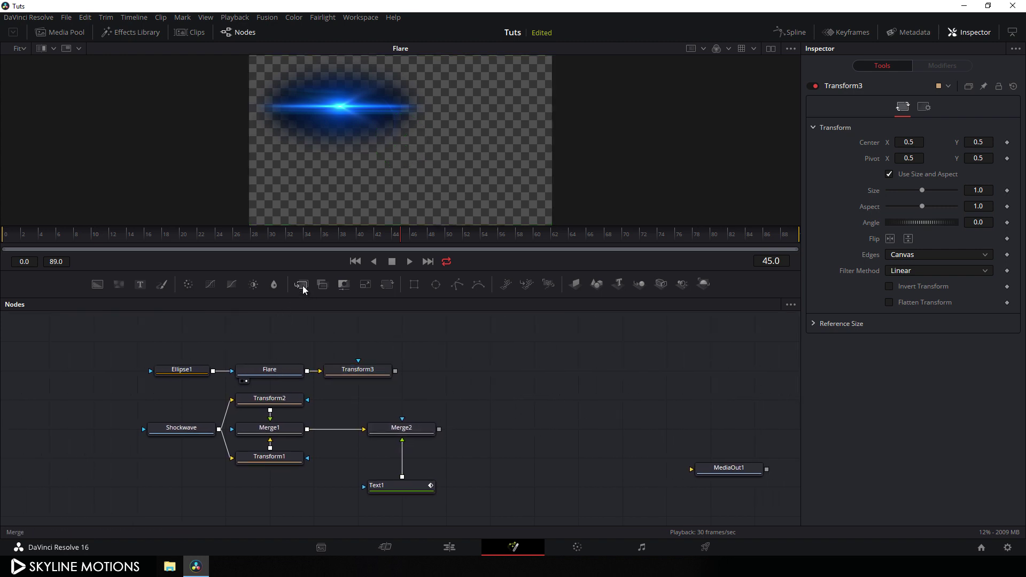
Step: Add a Merge node with Merge2 as background and Transform3 as foreground, and show it in the viewer
drag(303, 286, 412, 364)
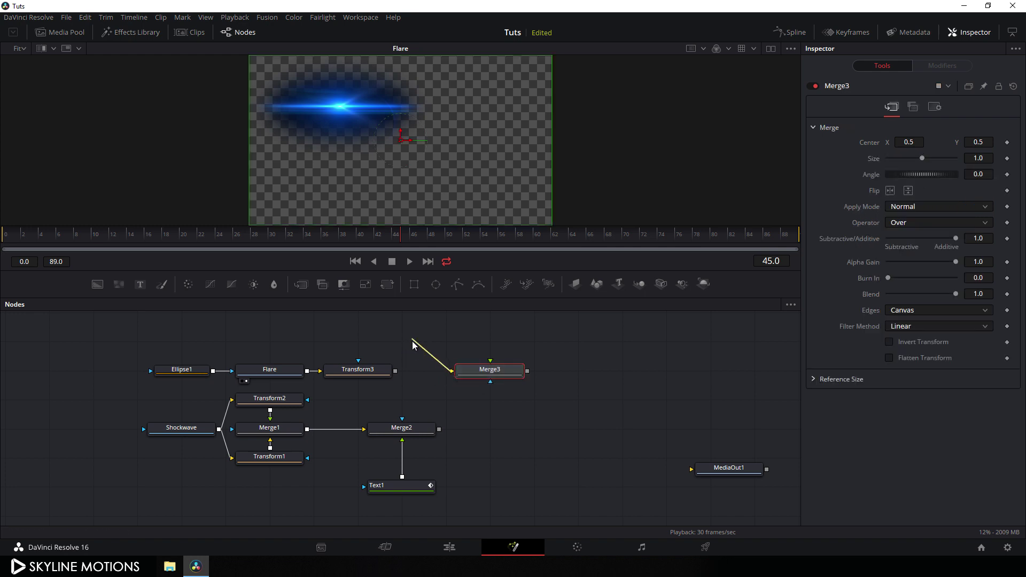
drag(412, 420, 412, 425)
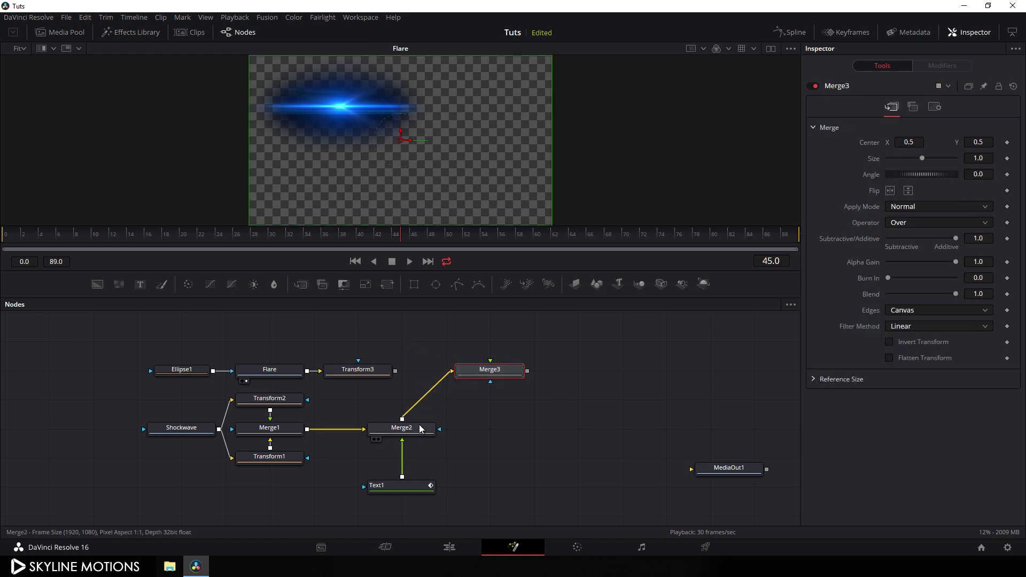
drag(490, 360, 352, 370)
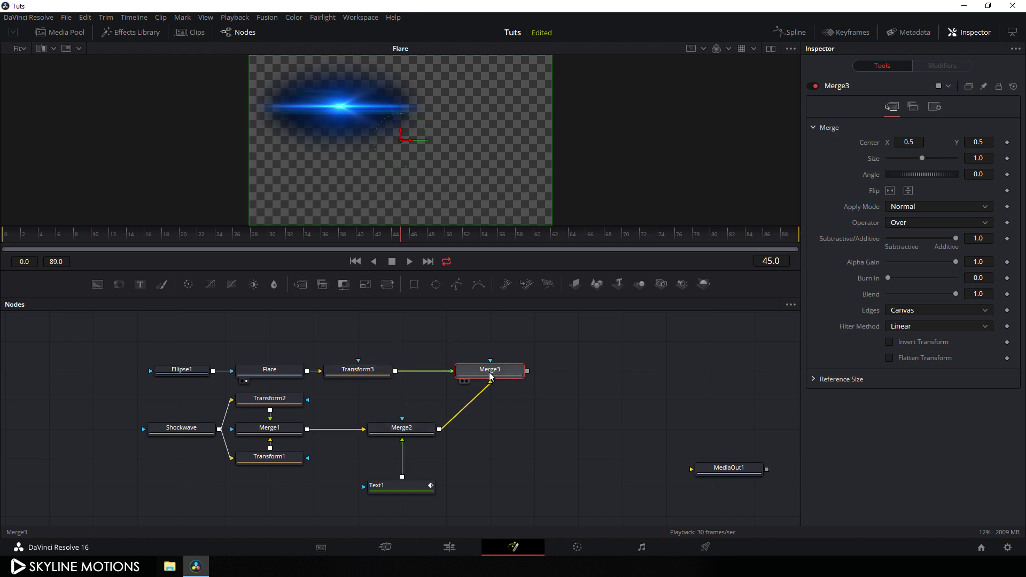
drag(502, 372, 485, 51)
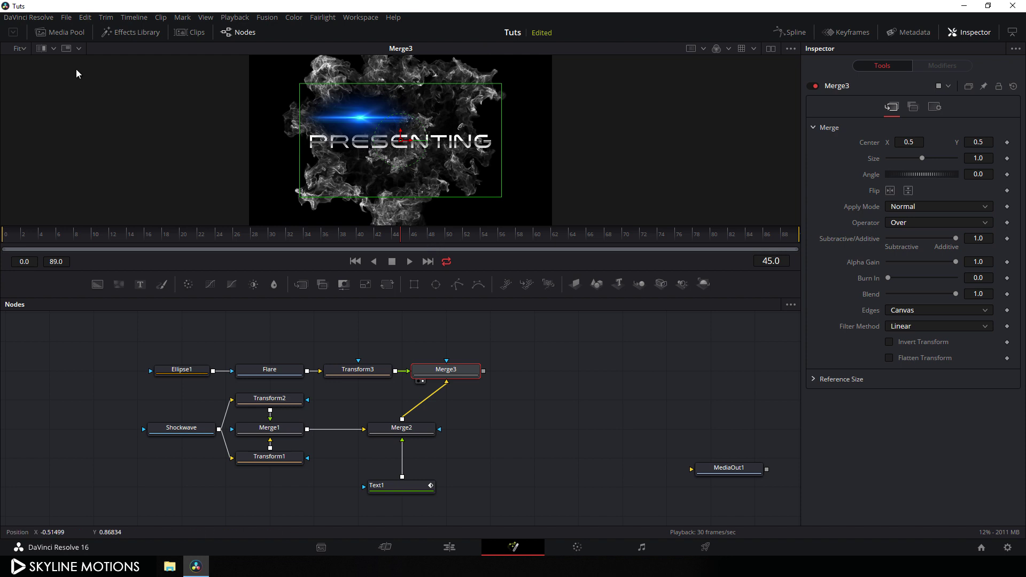
Step: Set Transform3's pivot to X 0.301, Y 0.699 at the flare's core and move its centre to about X 0.709, Y 0.361
click(24, 47)
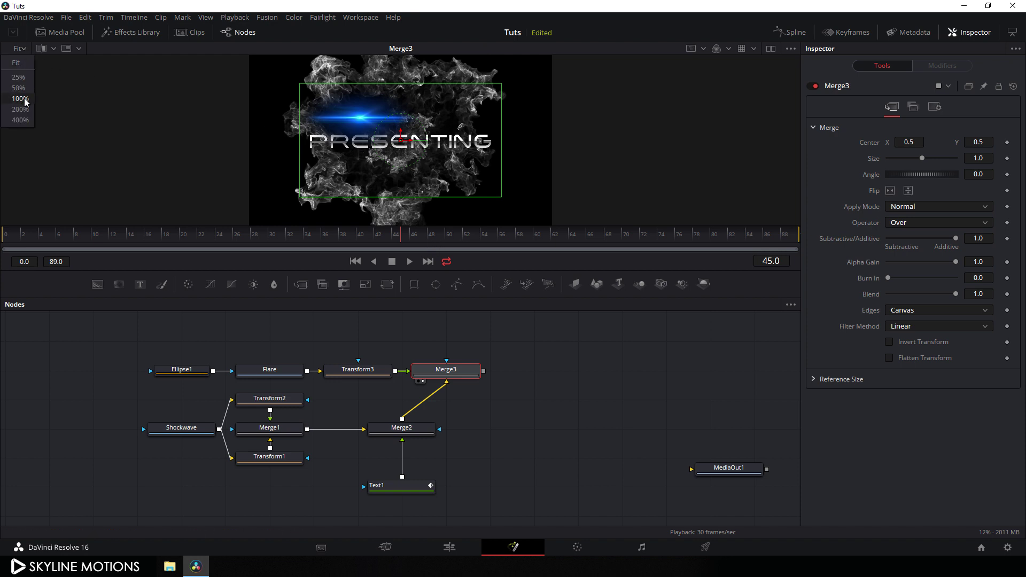
click(21, 99)
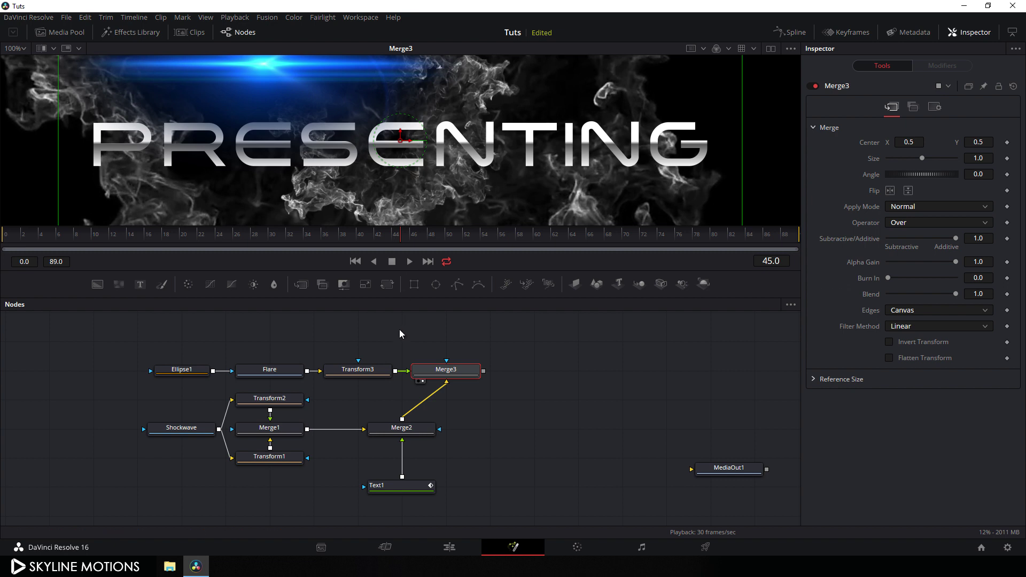
drag(387, 126, 468, 158)
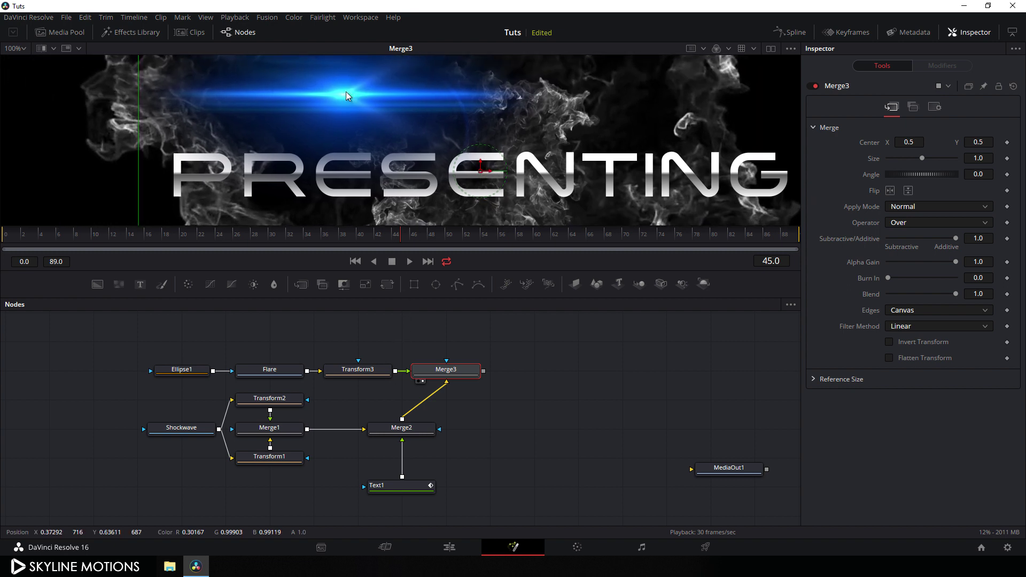
click(361, 370)
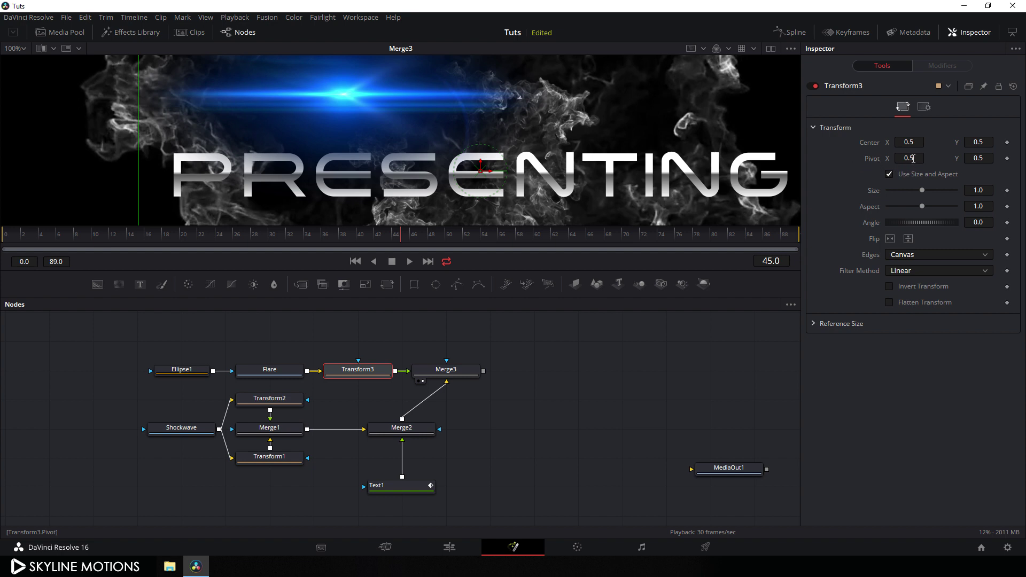
drag(913, 159, 887, 158)
drag(974, 161, 999, 160)
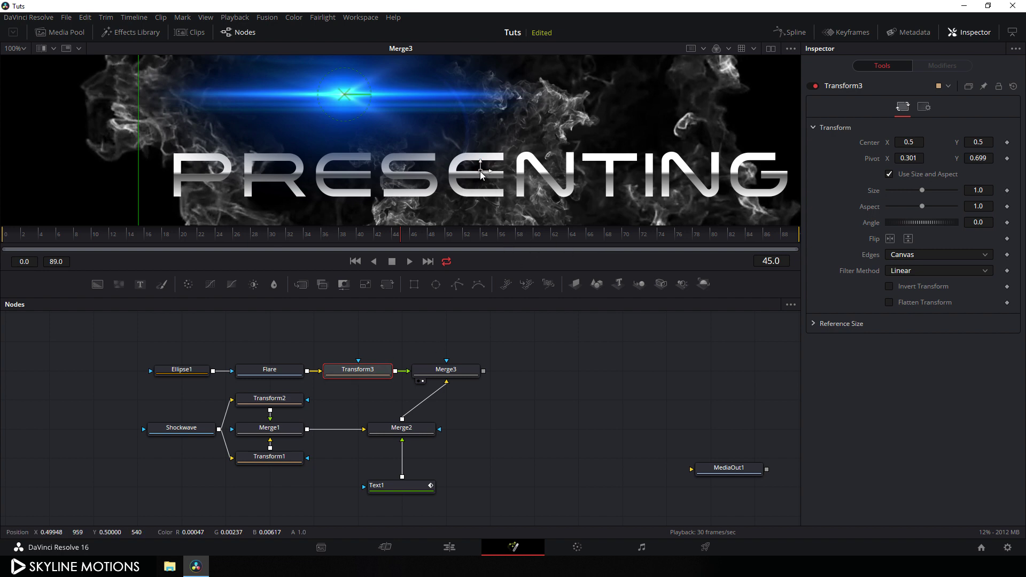
drag(481, 173, 624, 228)
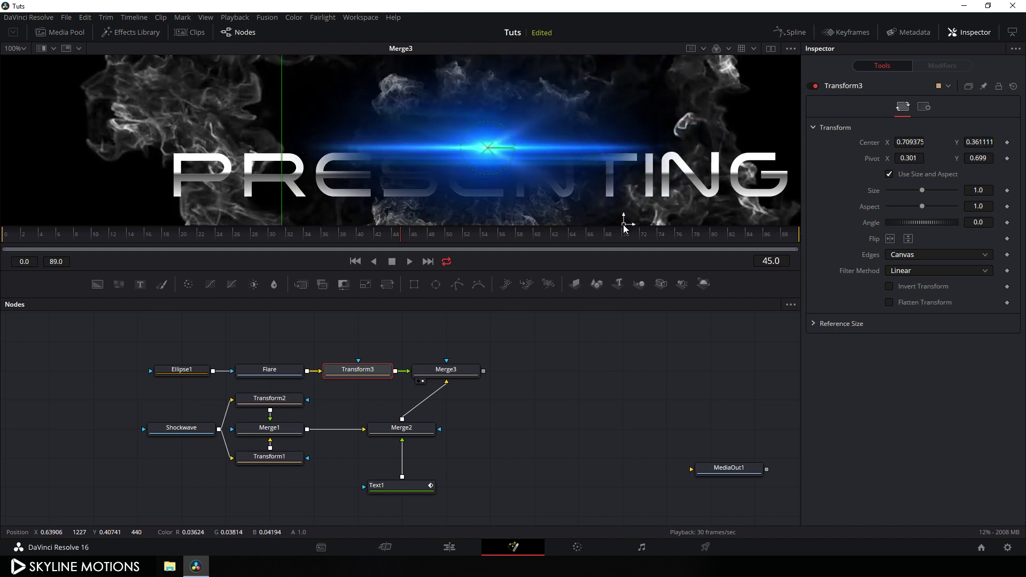
Step: Set Merge3's apply mode to Screen and move its centre to about X 0.499, Y 0.484
scroll(628, 159, down, 2)
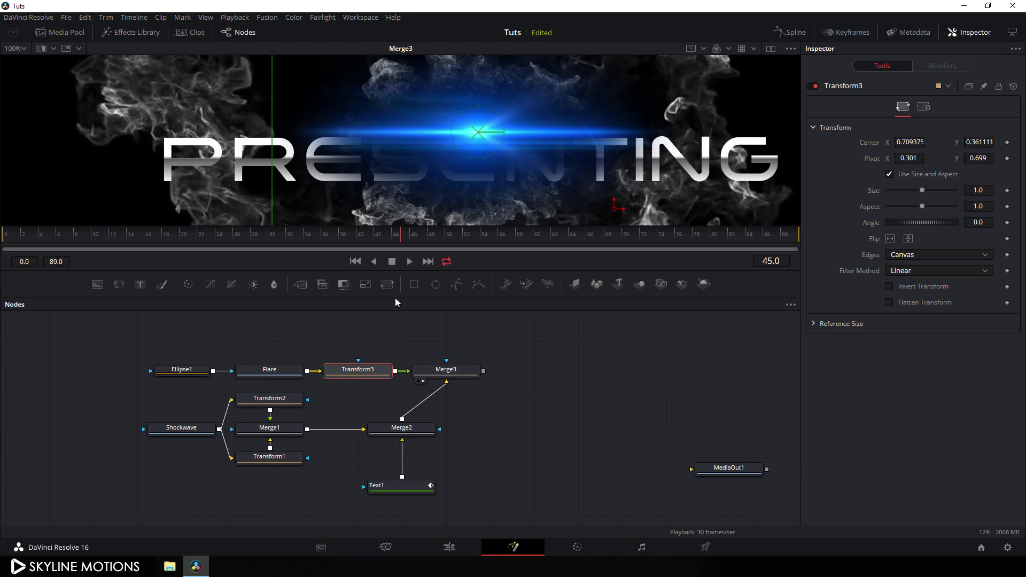
click(443, 369)
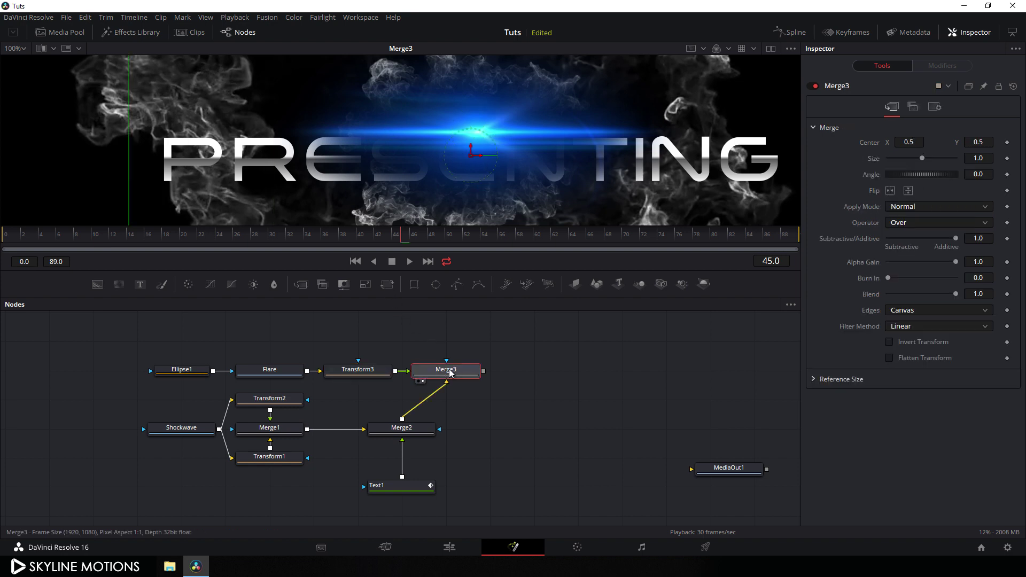
click(901, 209)
click(903, 231)
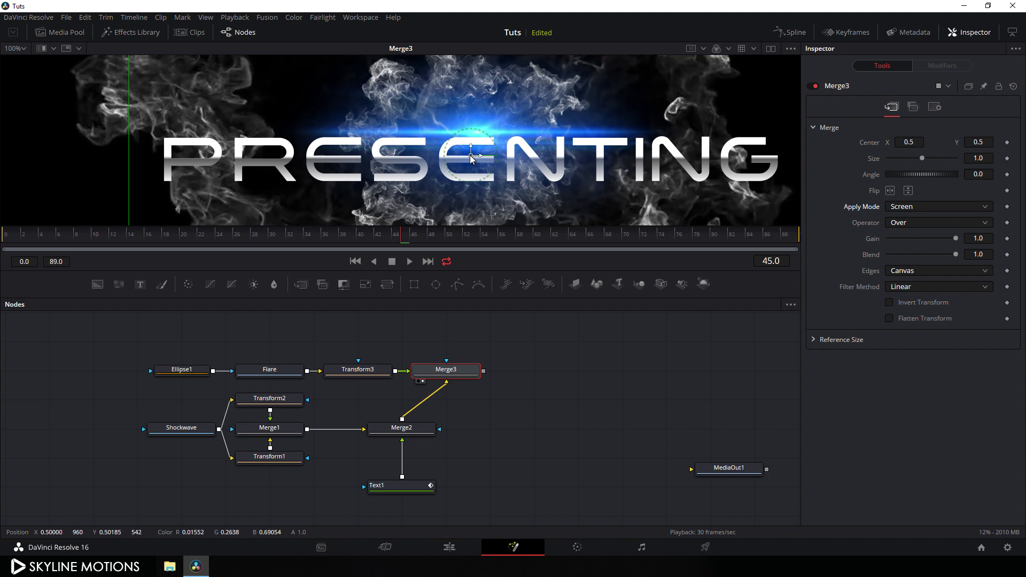
drag(471, 158, 470, 168)
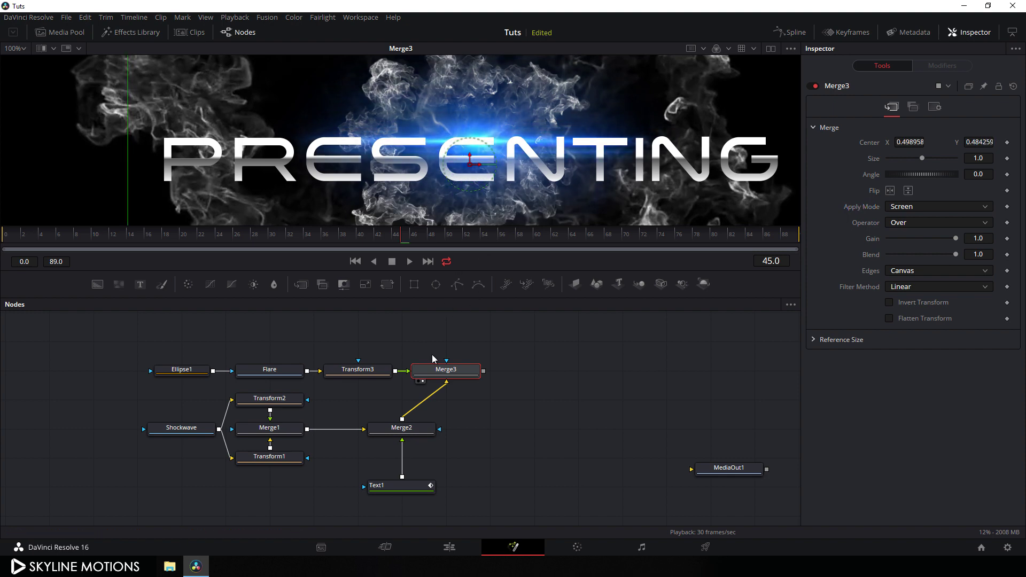
Step: Set the Size of the flare's Transform3 node to 1.3
click(364, 375)
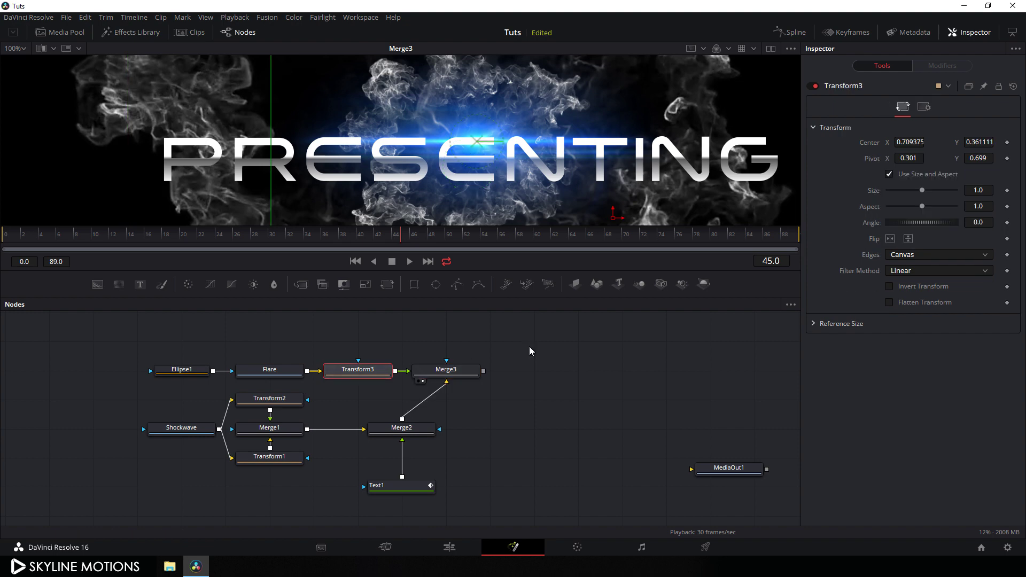
drag(923, 191, 973, 189)
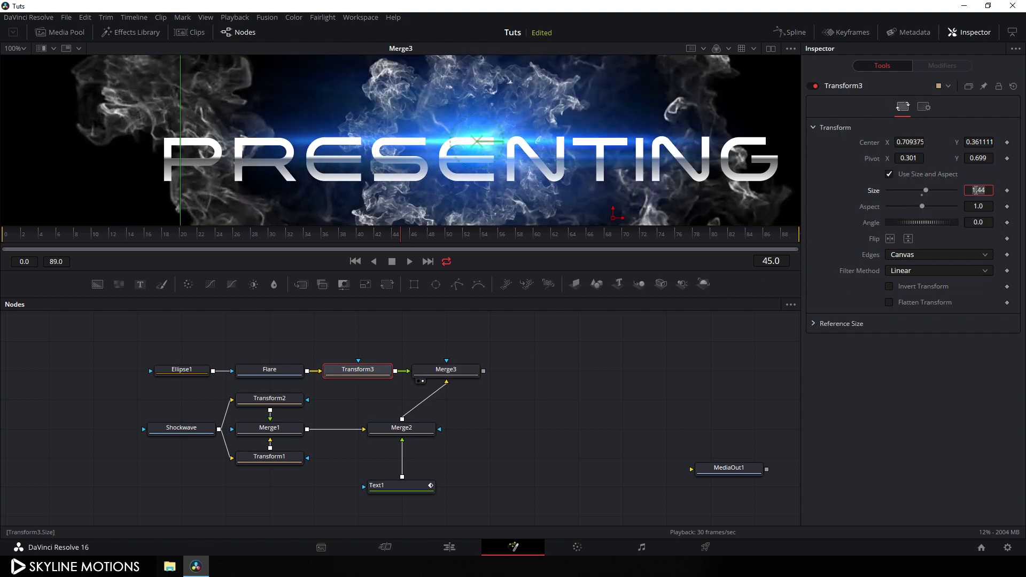
key(Tab)
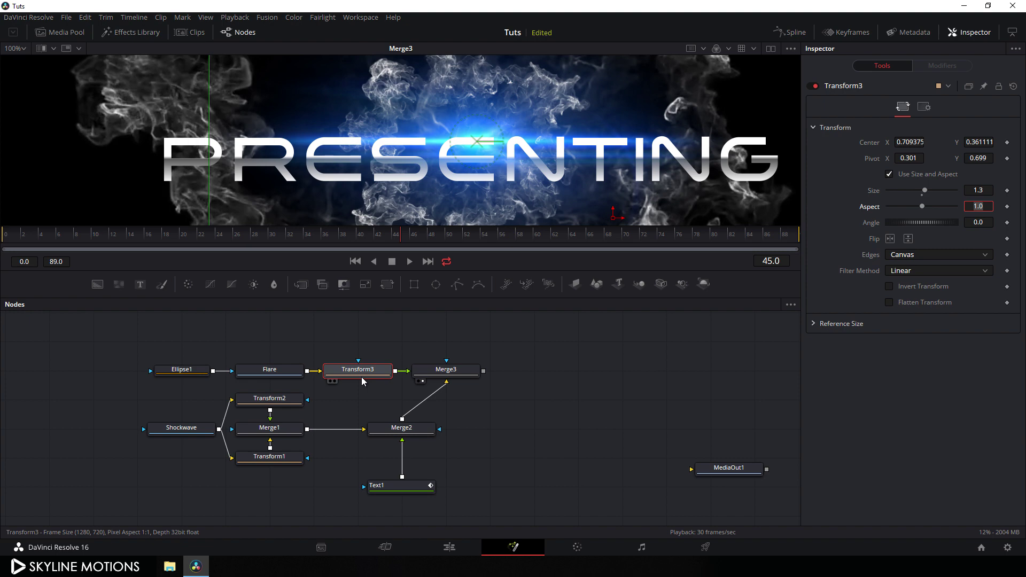
Step: Fit the whole frame in the viewer and keyframe Transform3's Size at frame 30
drag(295, 234, 272, 241)
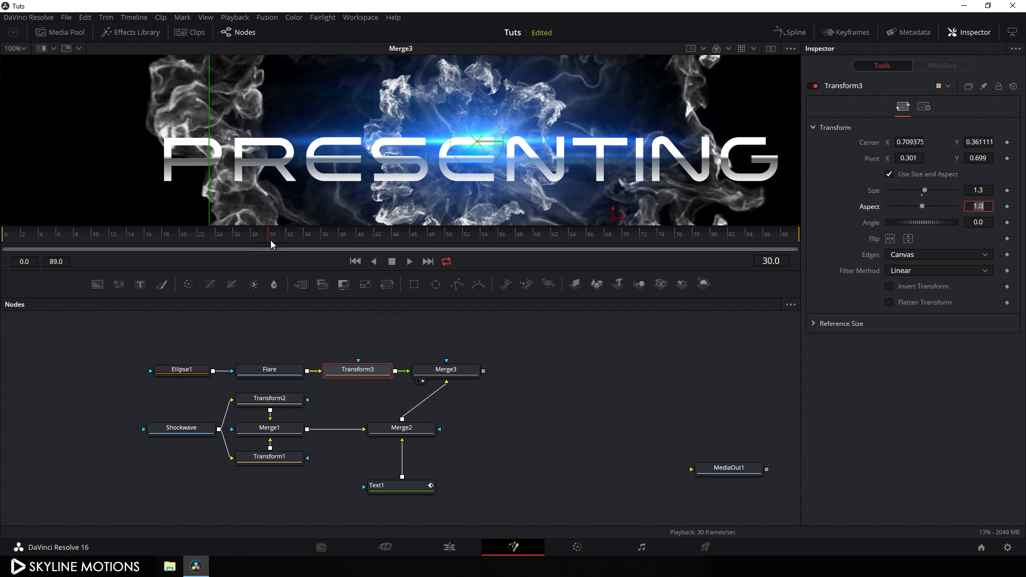
click(21, 49)
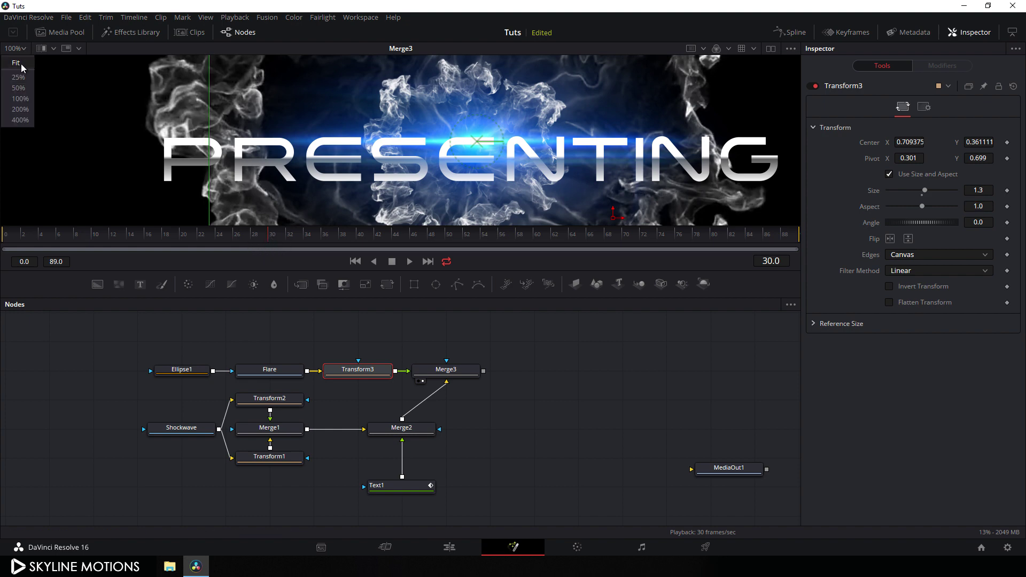
click(21, 67)
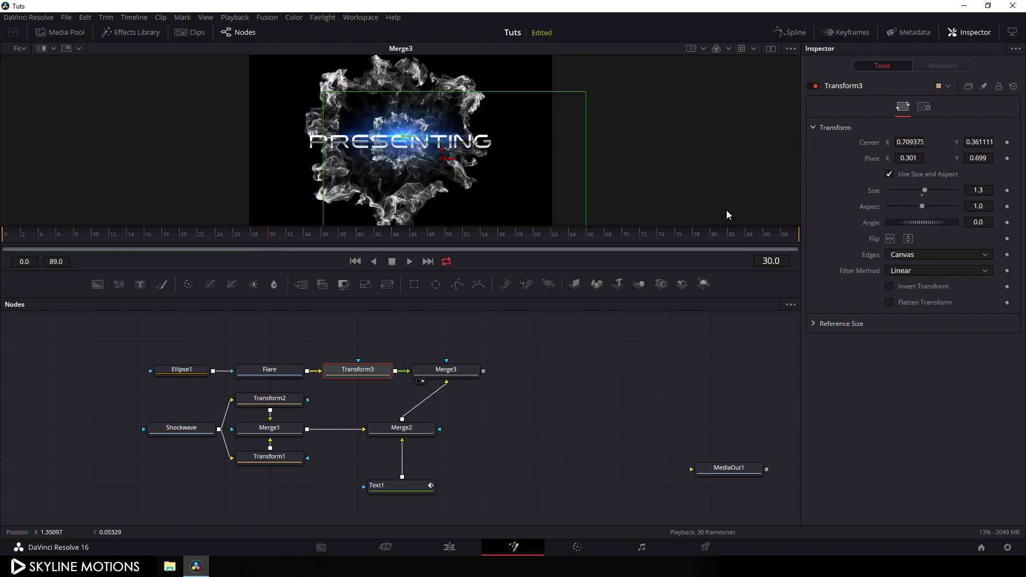
right_click(876, 193)
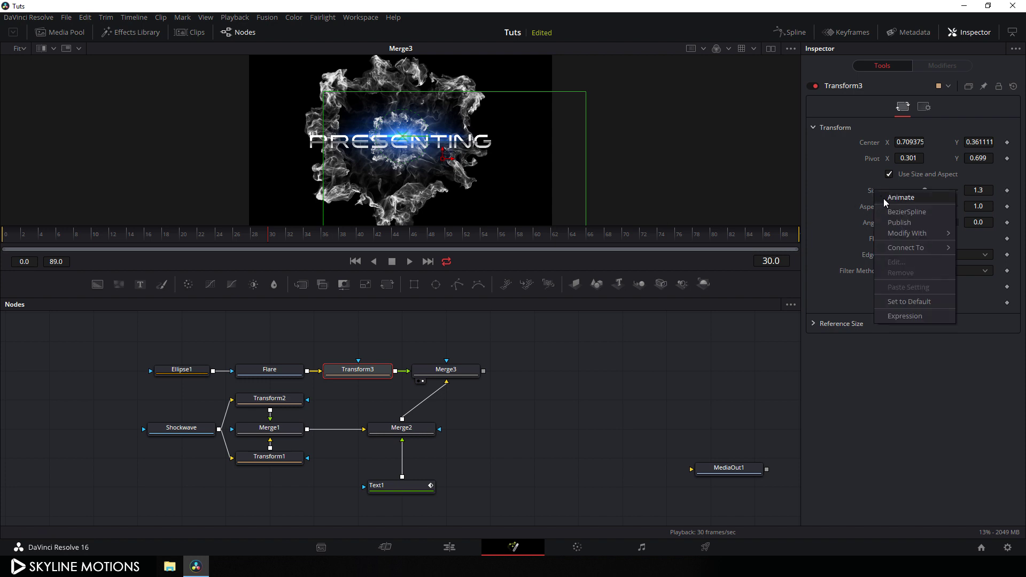
click(900, 198)
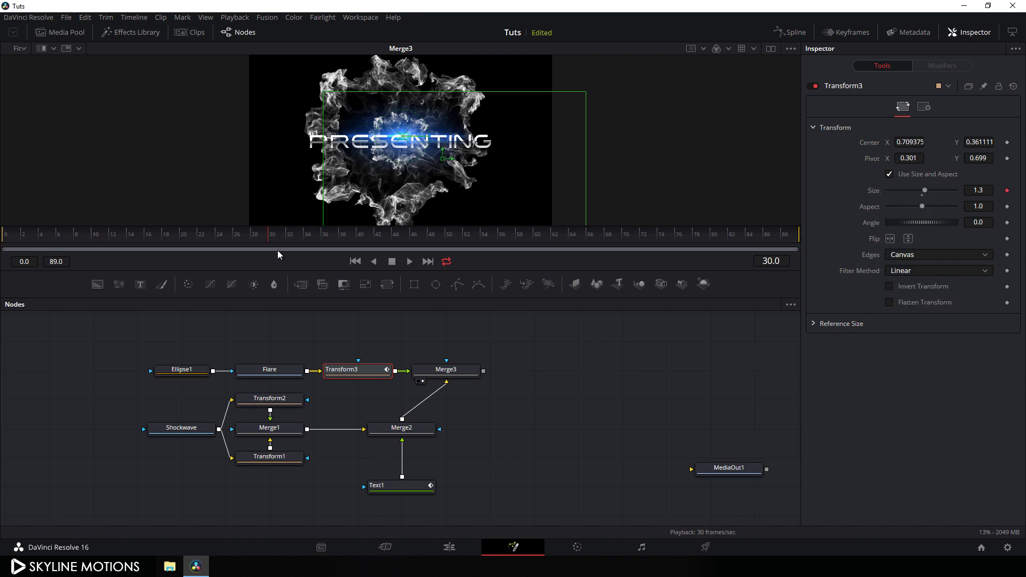
Step: Keyframe Transform3's Size at 4.0 on frame 0 and scrub through the shrinking flare
drag(269, 239, 242, 240)
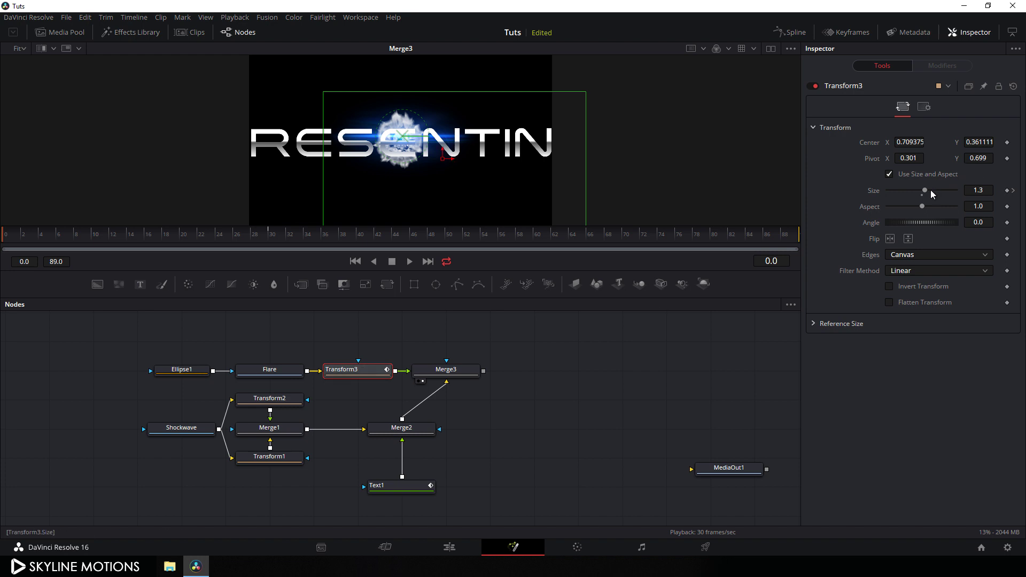
drag(926, 194, 940, 191)
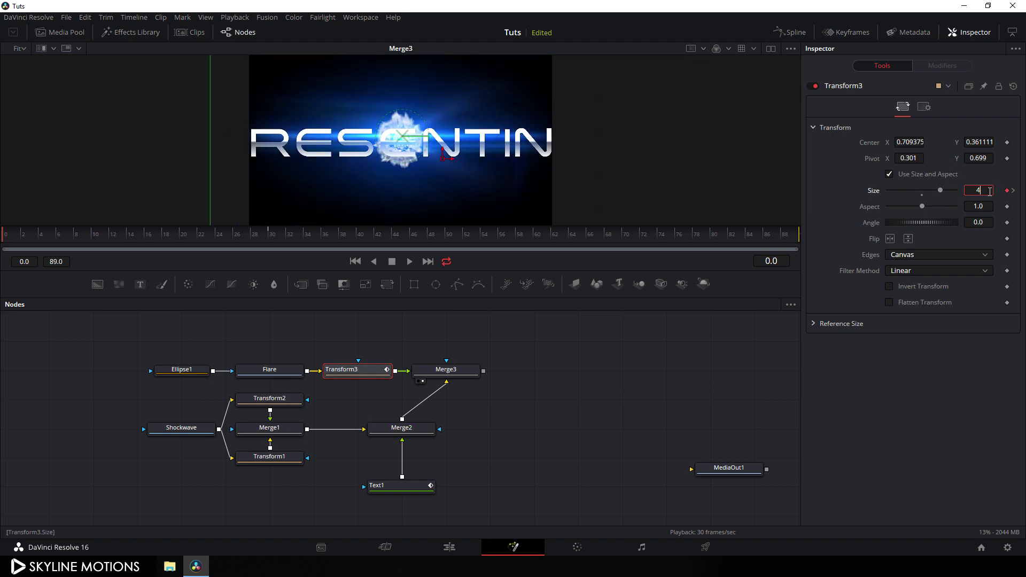
key(Tab)
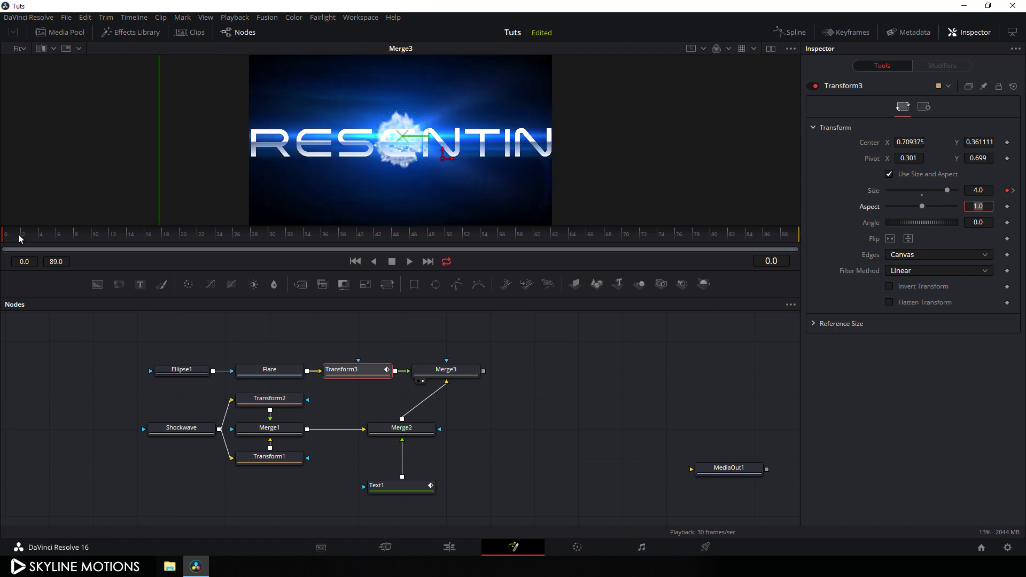
drag(19, 238, 109, 241)
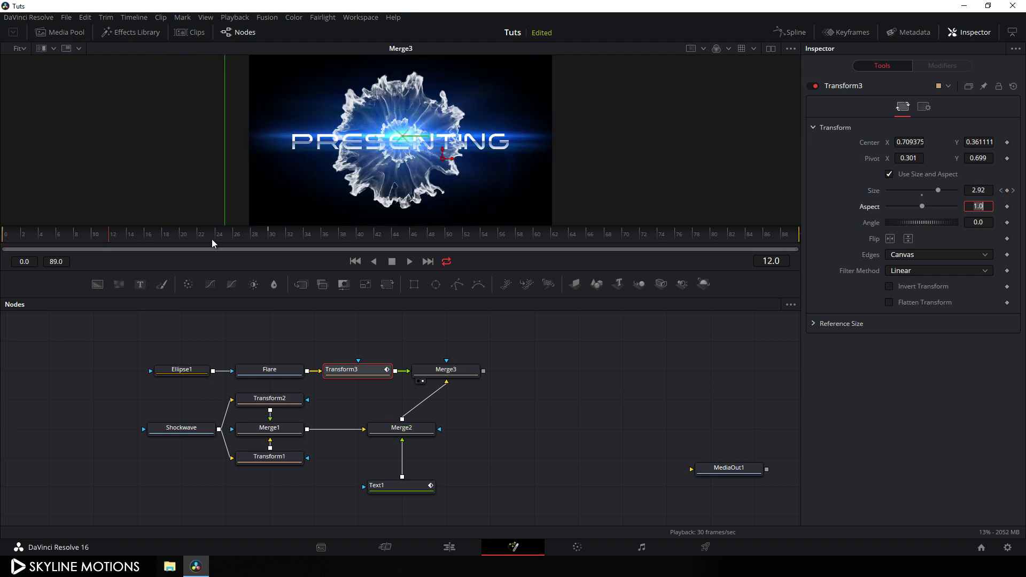
Step: Show only Transform3's Size curve in the Spline editor, fitted to view, and smooth both of its keyframes
click(789, 33)
key(F4)
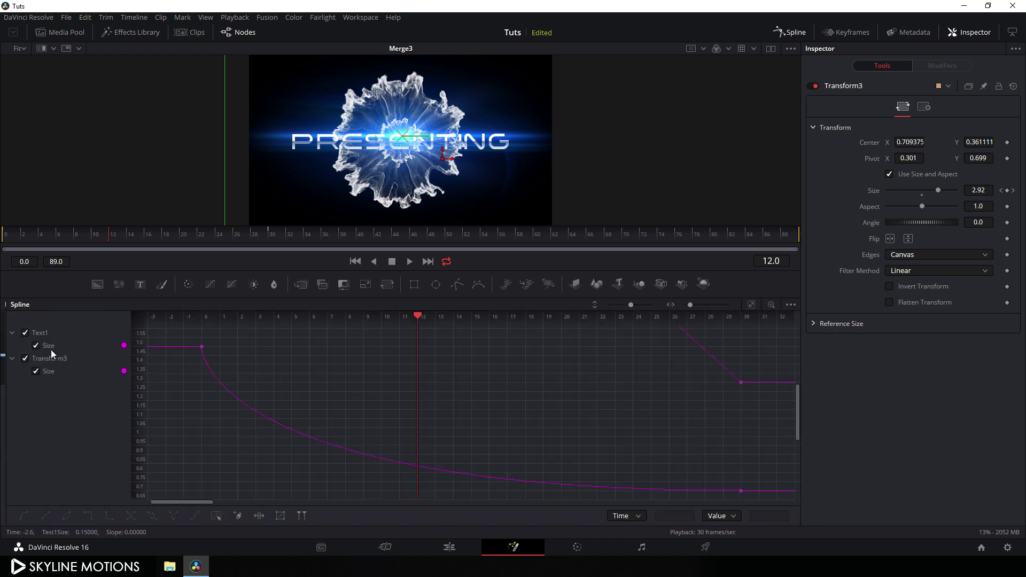
click(25, 333)
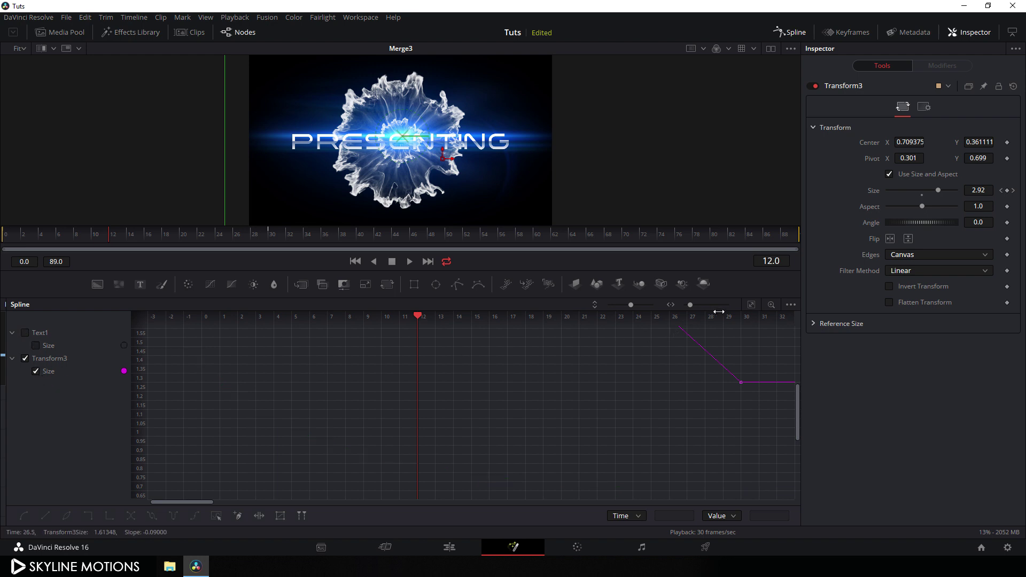
click(752, 309)
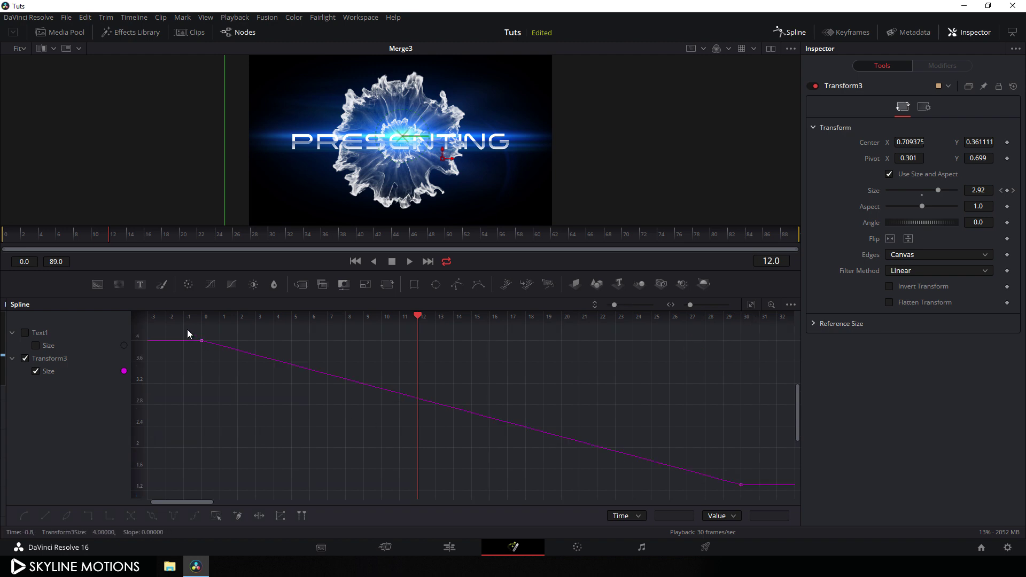
drag(187, 329, 752, 494)
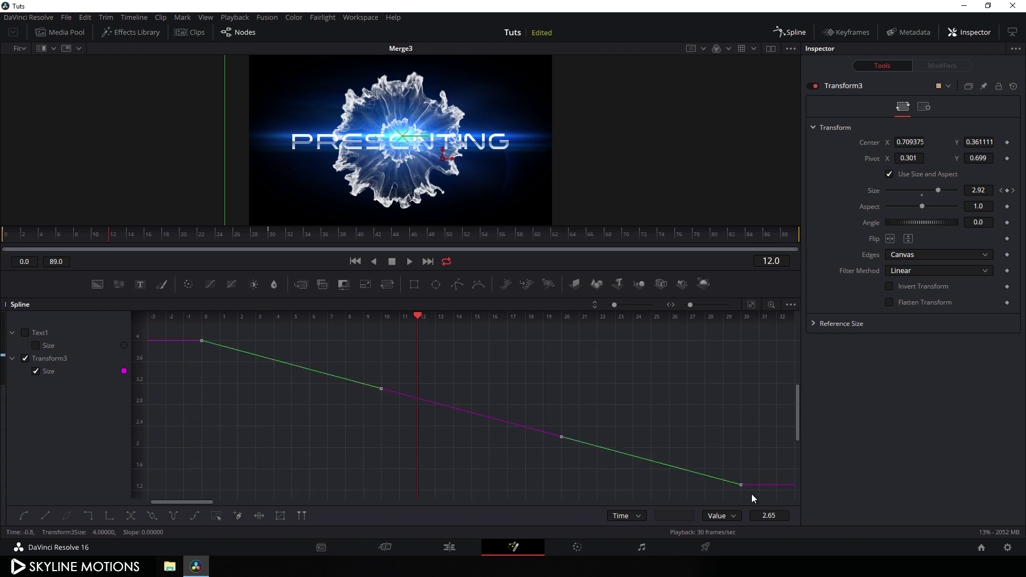
key(shift+s)
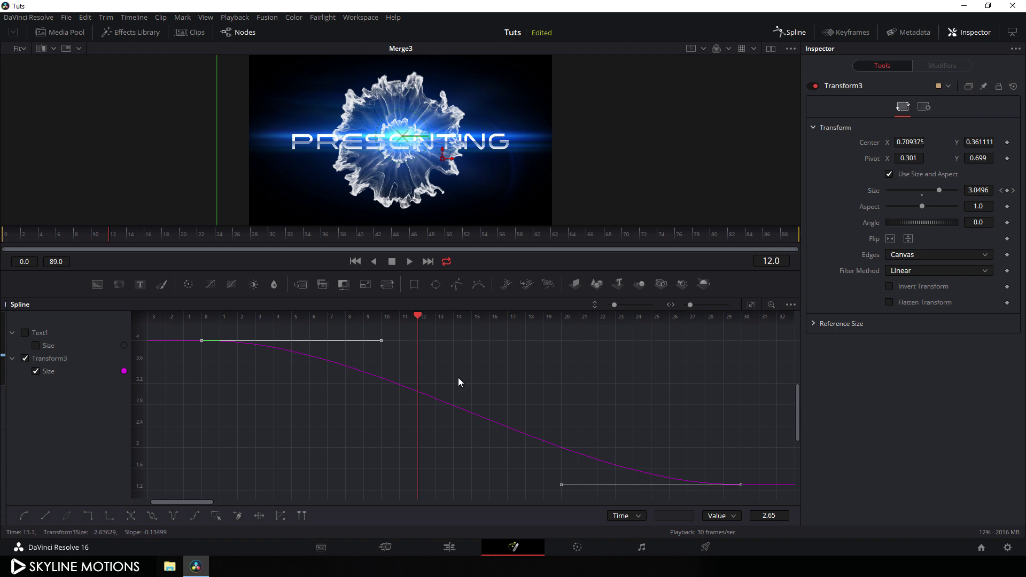
Step: Pull both Bezier handles of Transform3's Size curve to frame 0 for a fast start and long ease-out, and close the Spline editor
drag(418, 318, 203, 320)
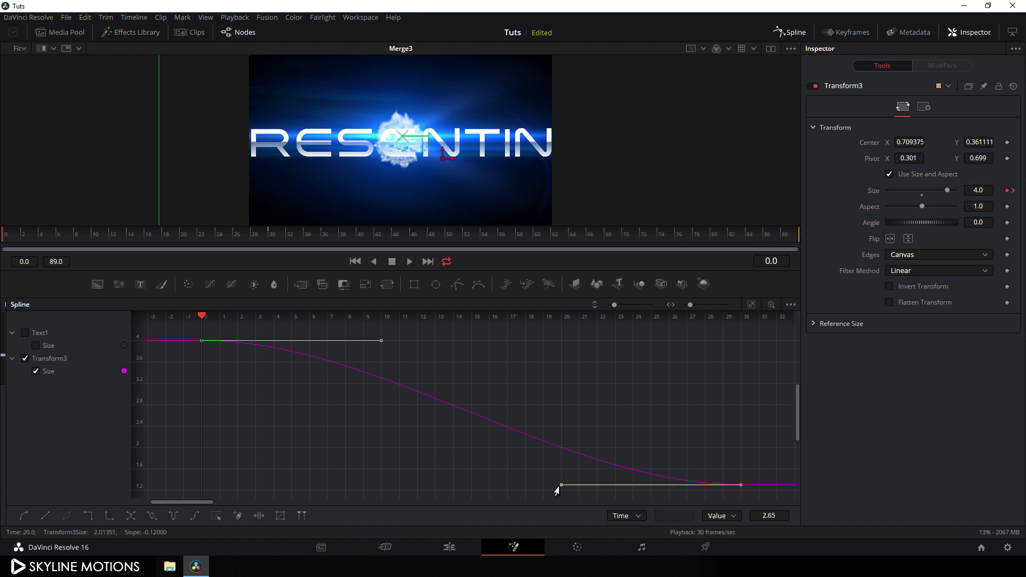
drag(557, 489, 201, 490)
drag(377, 343, 199, 345)
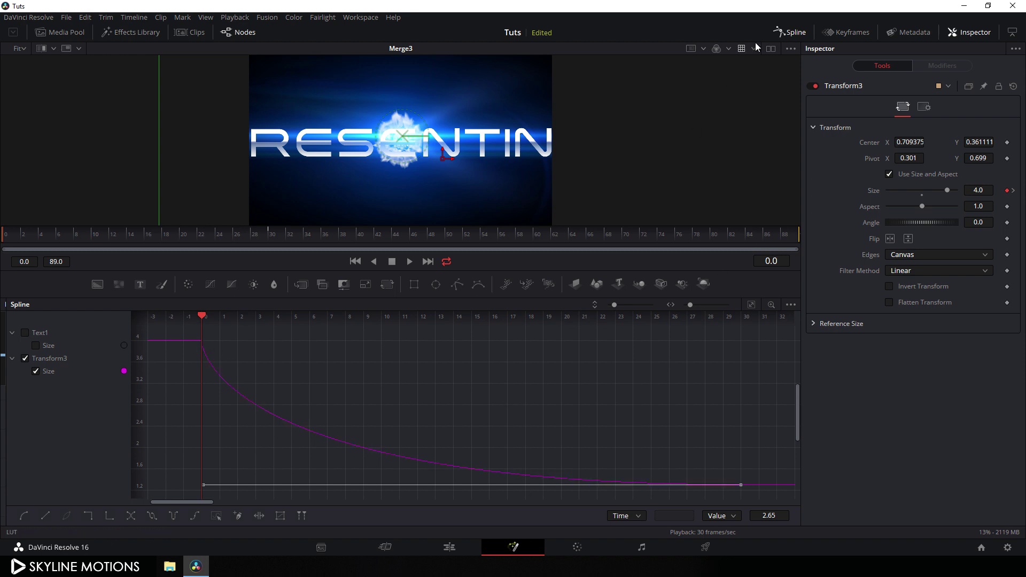
click(794, 34)
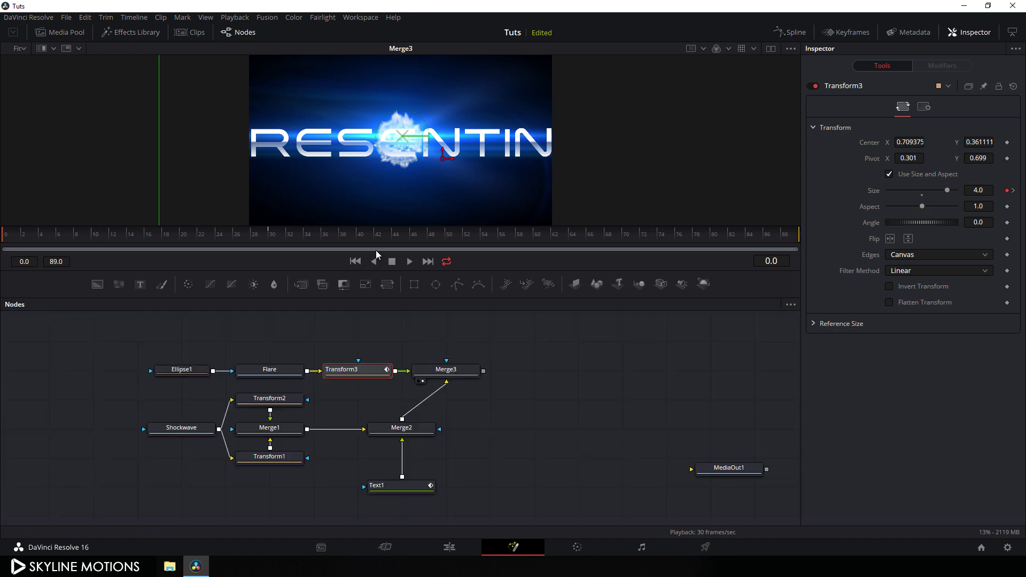
Step: Set the proxy mode to Quarter Resolution, then play back the title animation and stop it
click(235, 18)
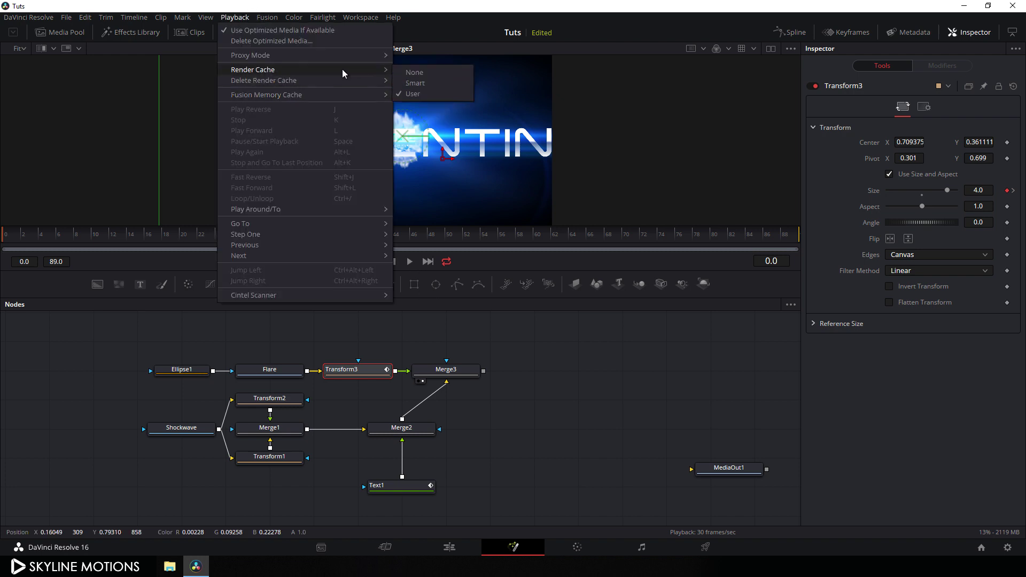
mouse_move(312, 55)
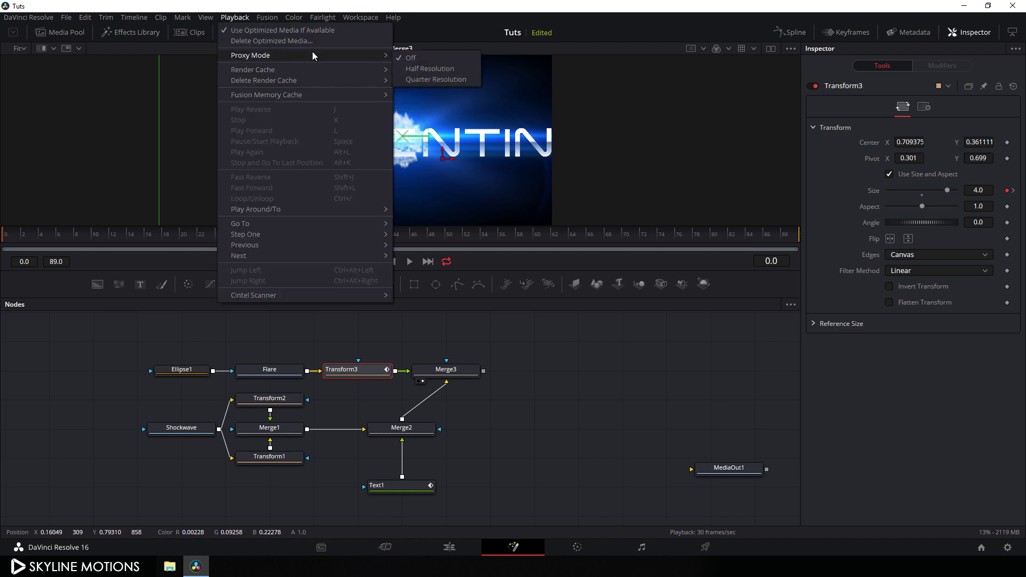
click(411, 80)
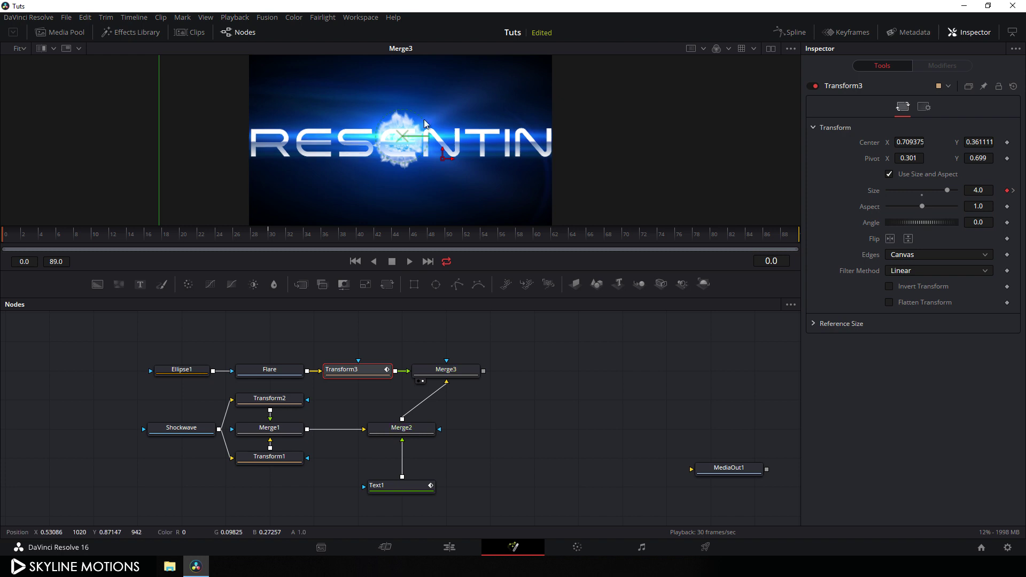
click(410, 261)
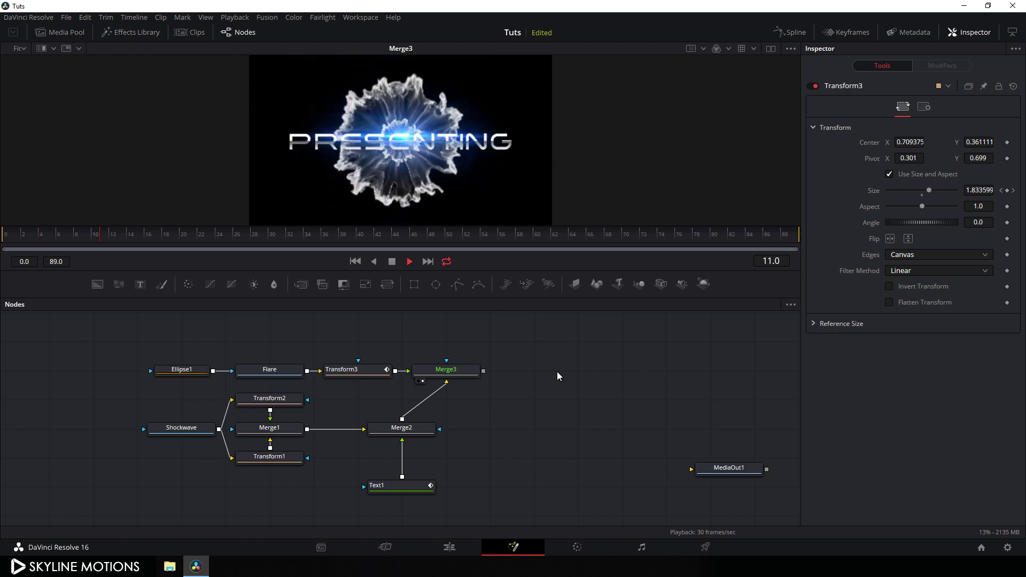
click(393, 261)
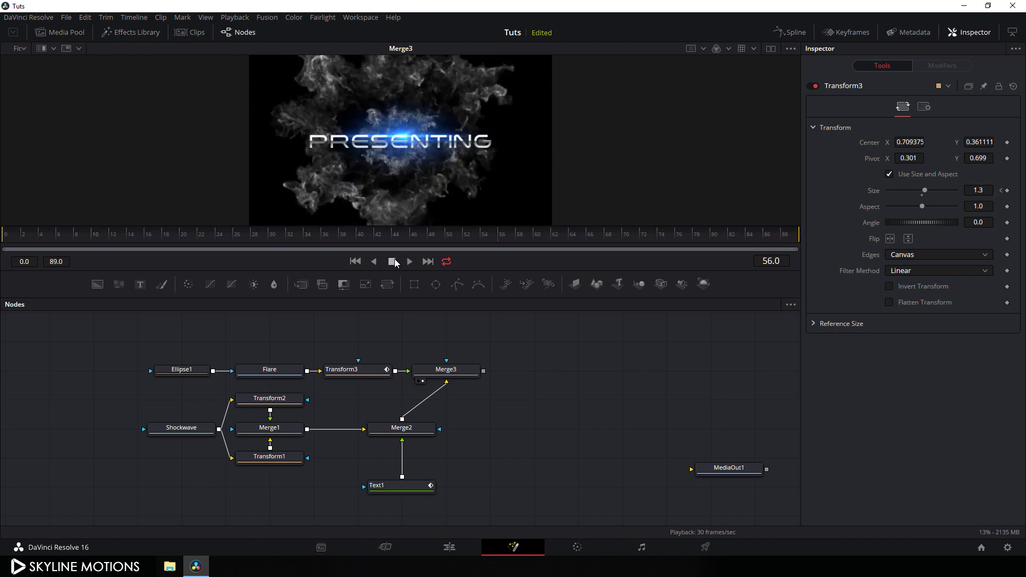
Step: At frame 89, shift Transform3's centre horizontally to about X 0.764 and keyframe the Center
click(357, 373)
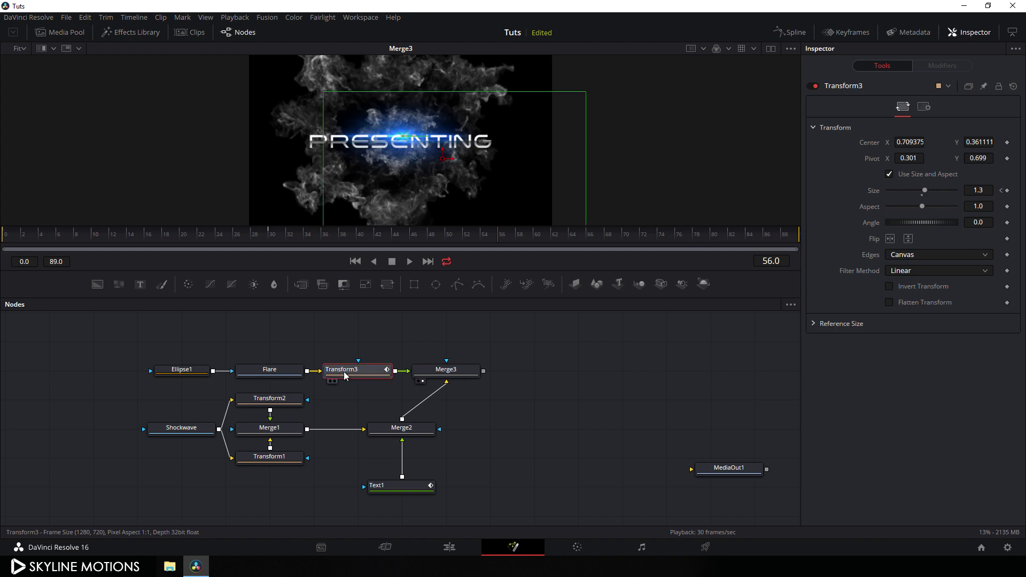
drag(502, 236, 792, 239)
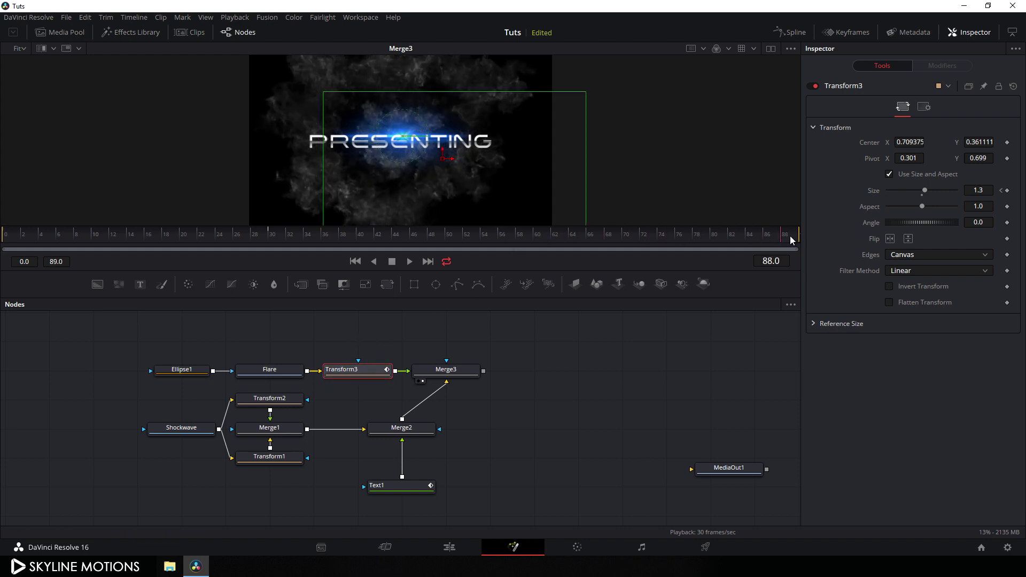
scroll(386, 142, up, 3)
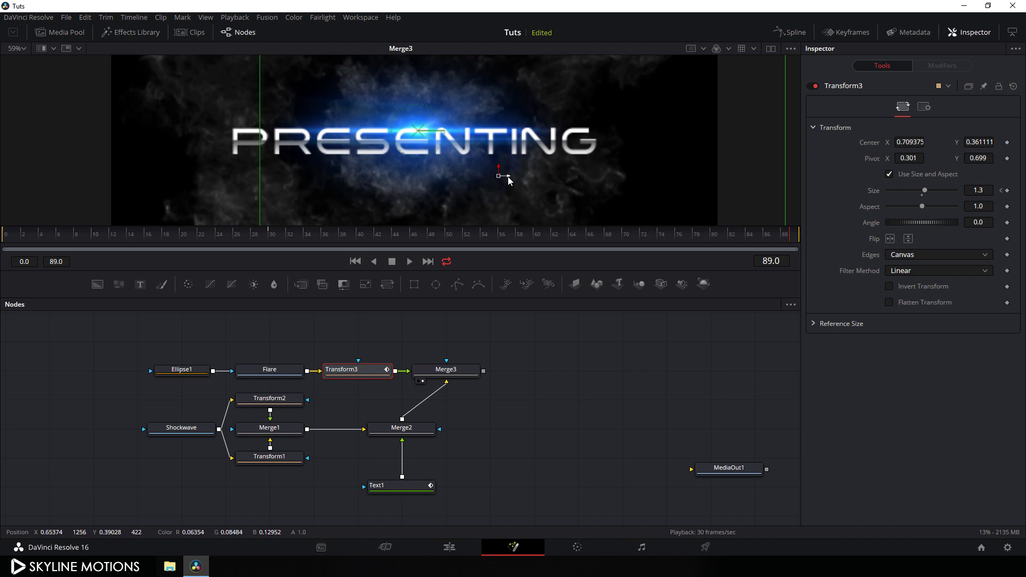
drag(507, 176, 530, 175)
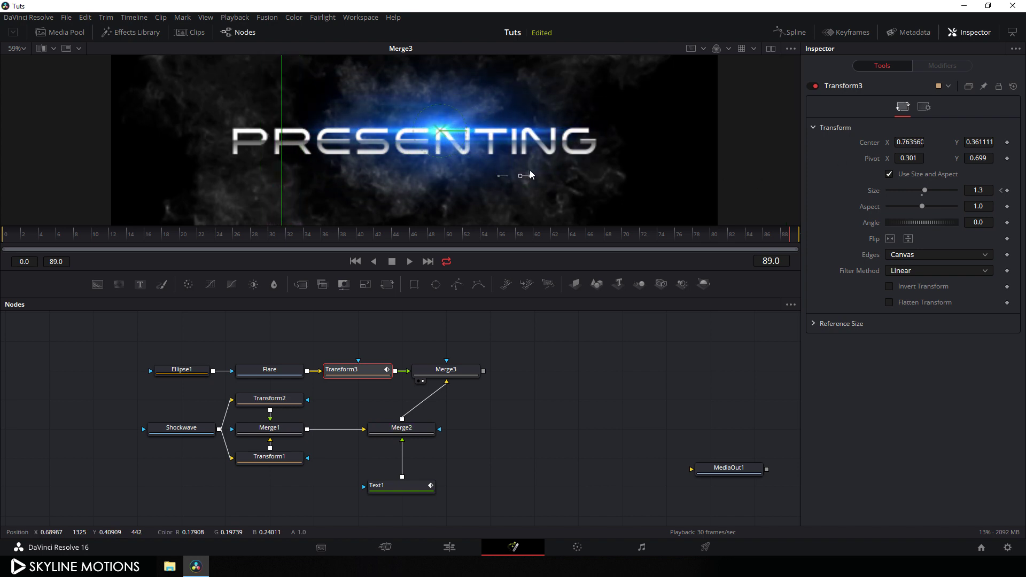
right_click(872, 142)
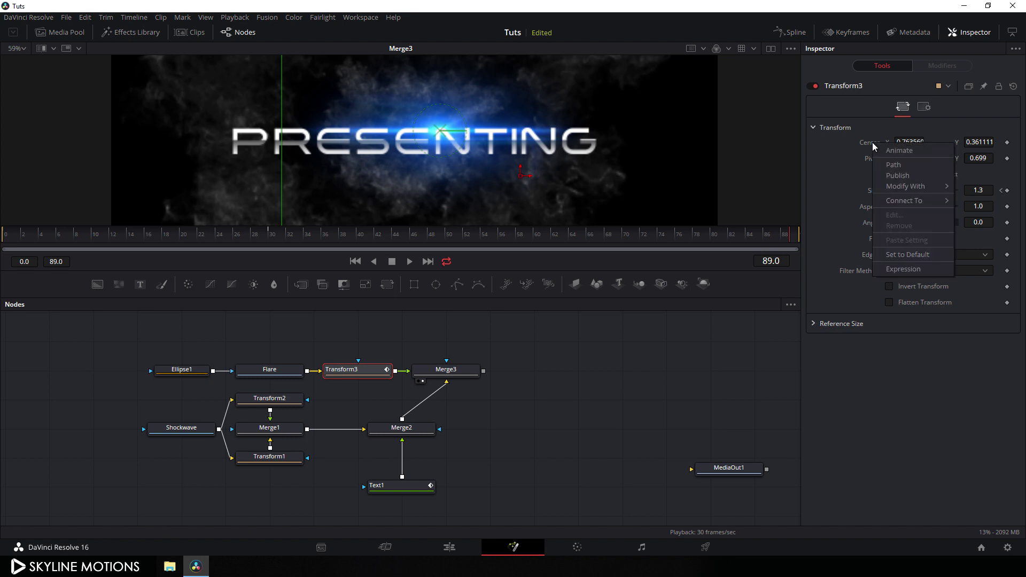
click(881, 151)
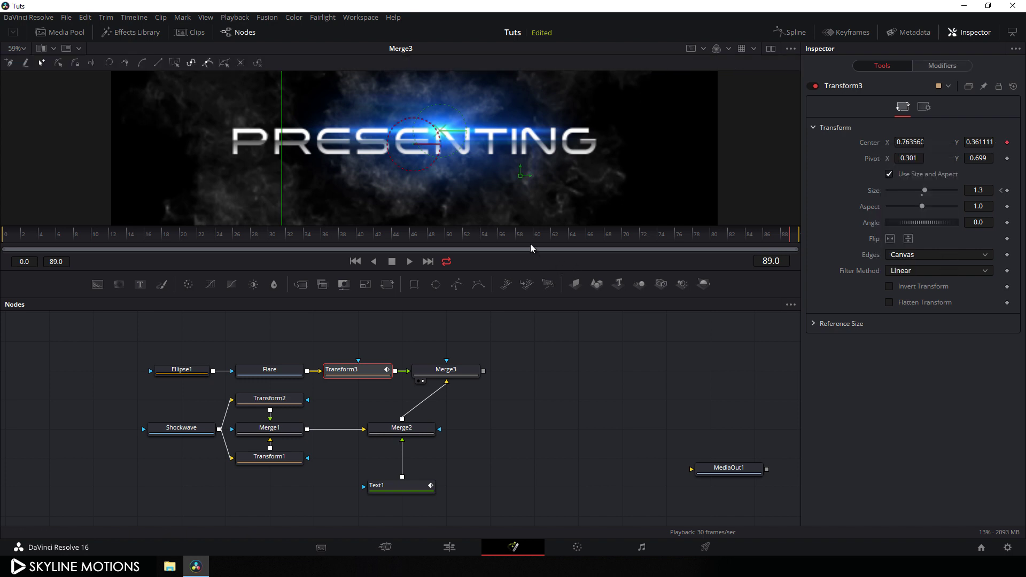
Step: At frame 0, shift Transform3's centre horizontally towards the left of the title and scrub through the flare's movement
drag(365, 245, 5, 247)
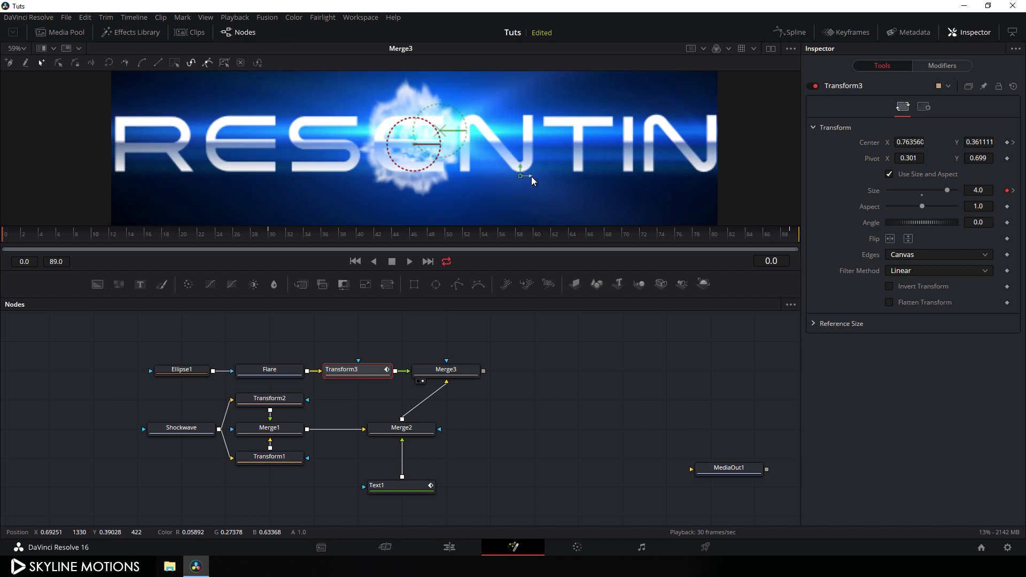
drag(531, 176, 464, 181)
drag(102, 233, 667, 237)
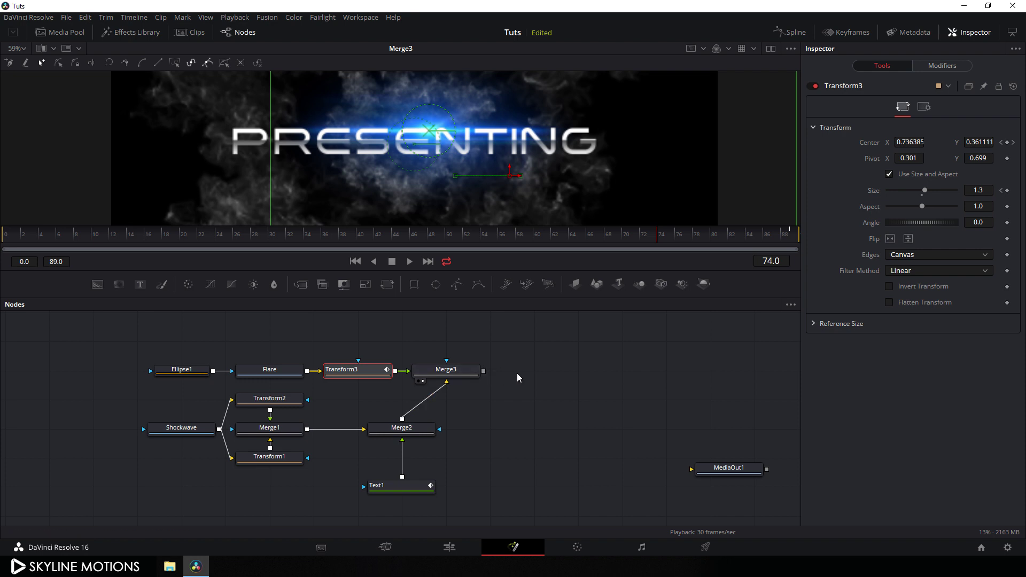
Step: Add a Color Corrector node after Merge3 and show its output in the viewer
click(461, 377)
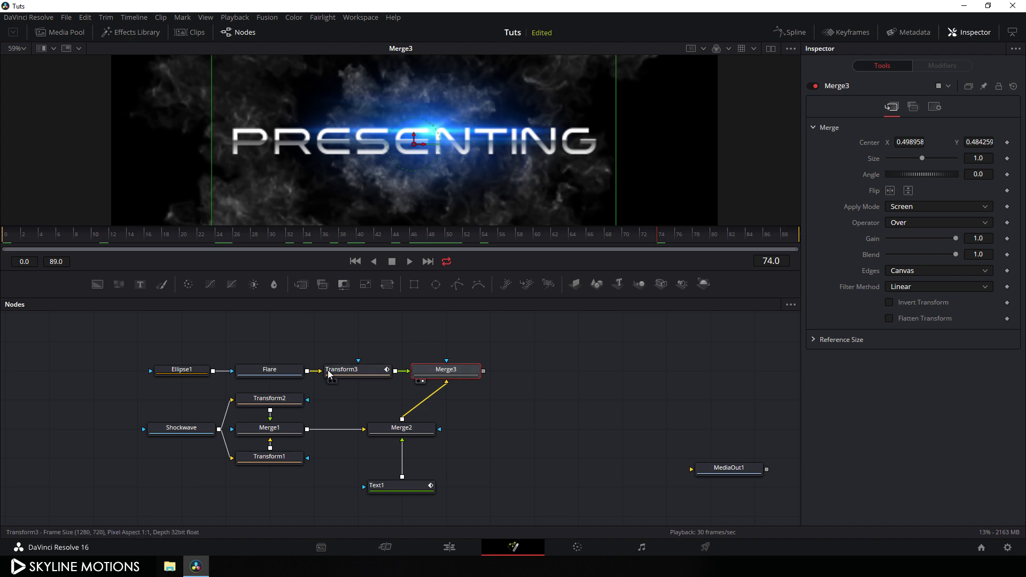
click(187, 285)
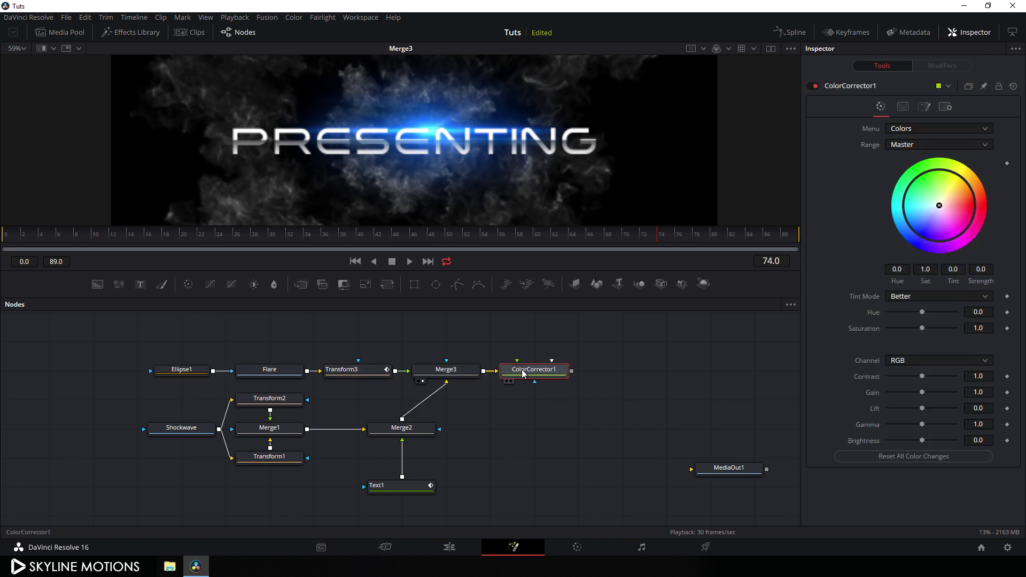
key(1)
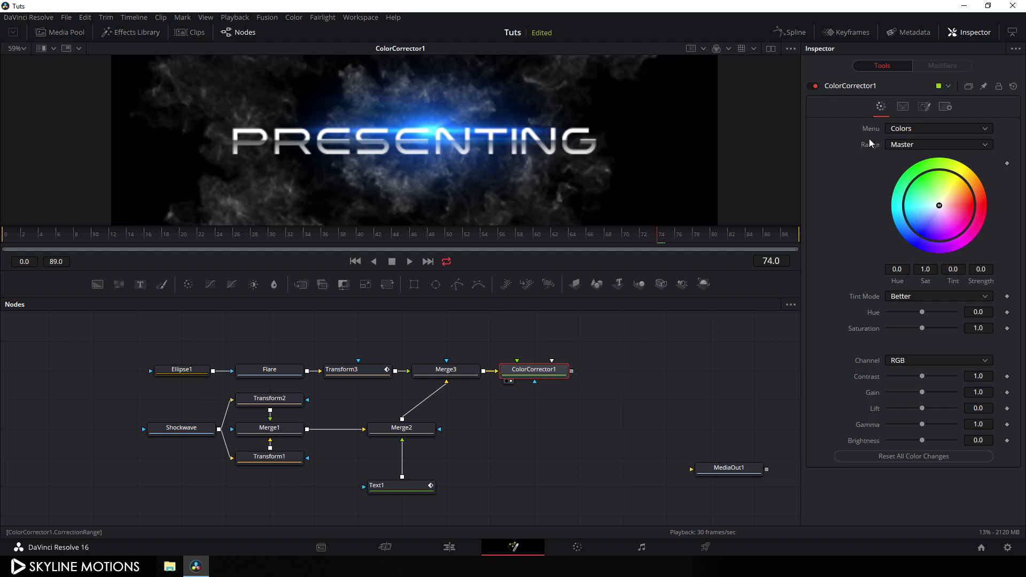
Step: In ColorCorrector1's Levels, choose the Blue channel and set its midtone level to 1.6
click(921, 127)
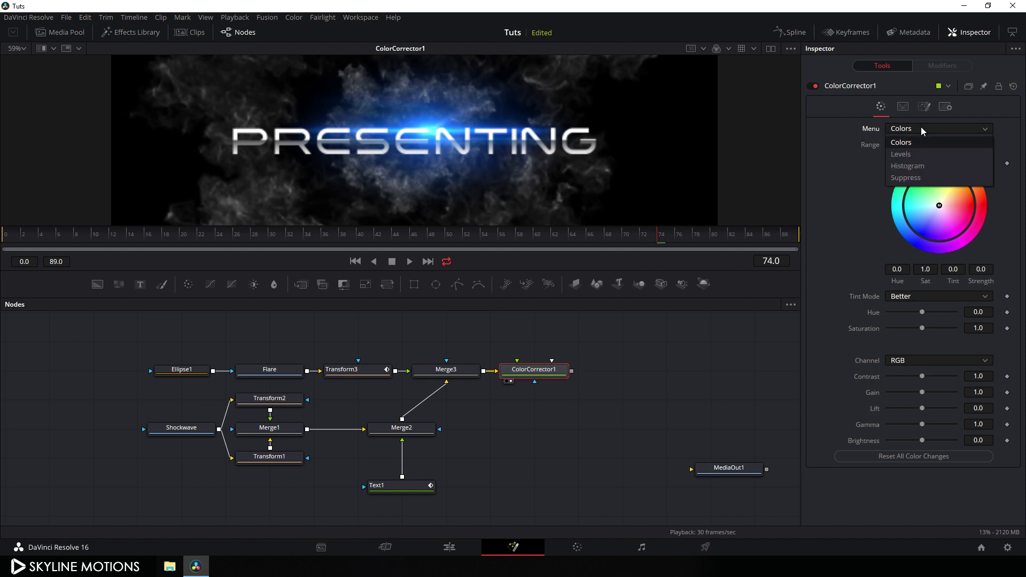
click(918, 154)
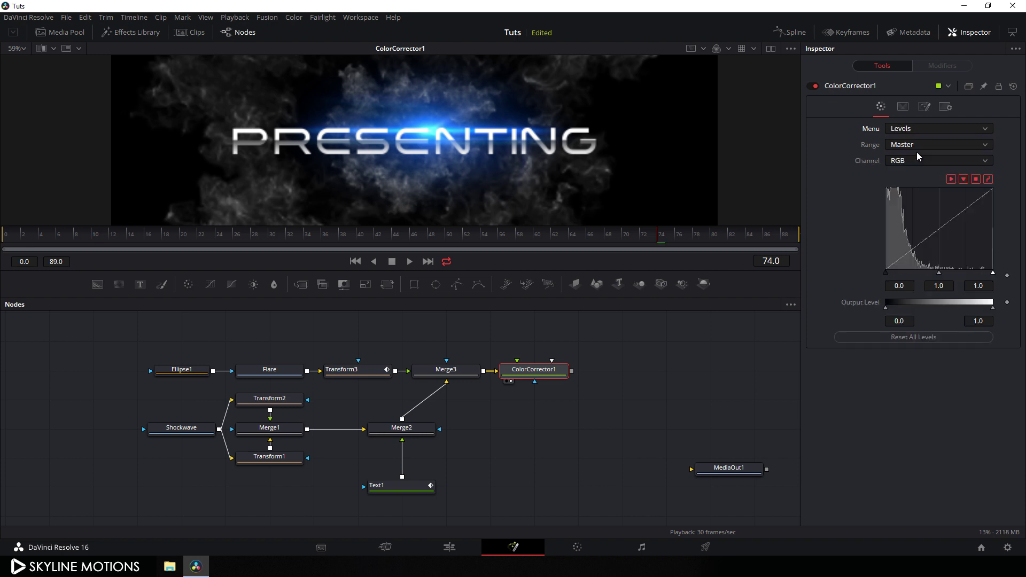
click(915, 162)
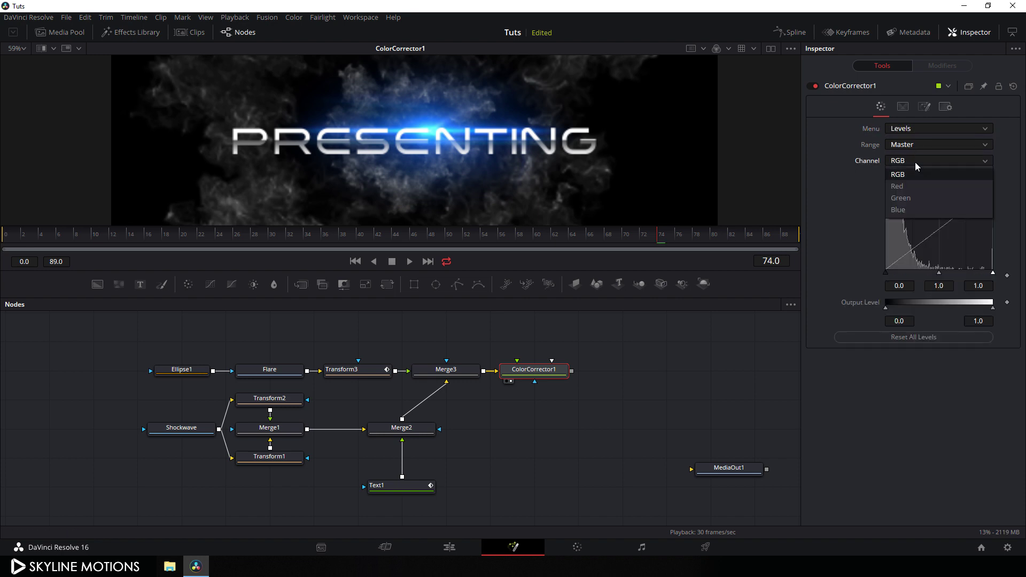
click(899, 211)
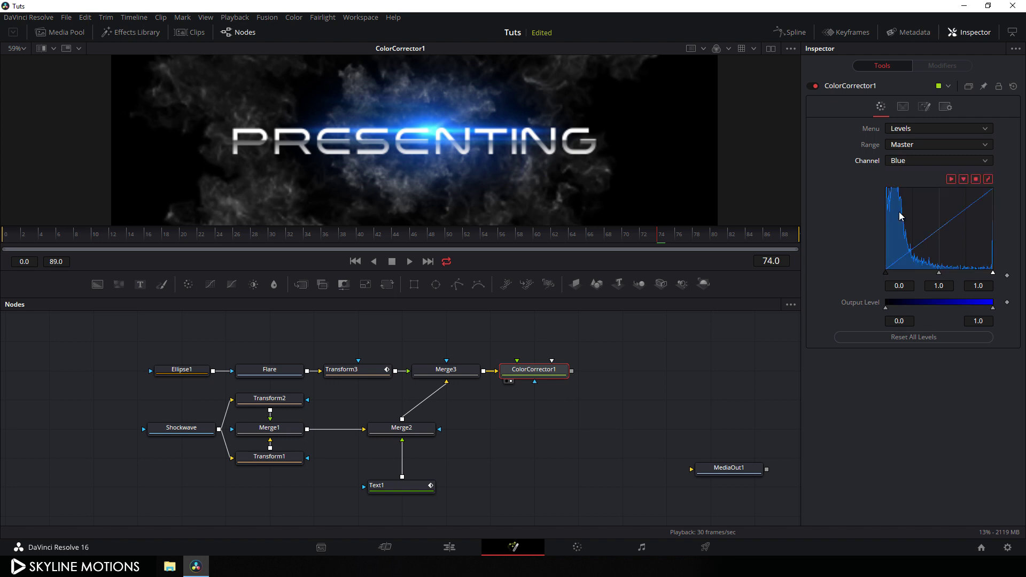
drag(938, 271, 921, 272)
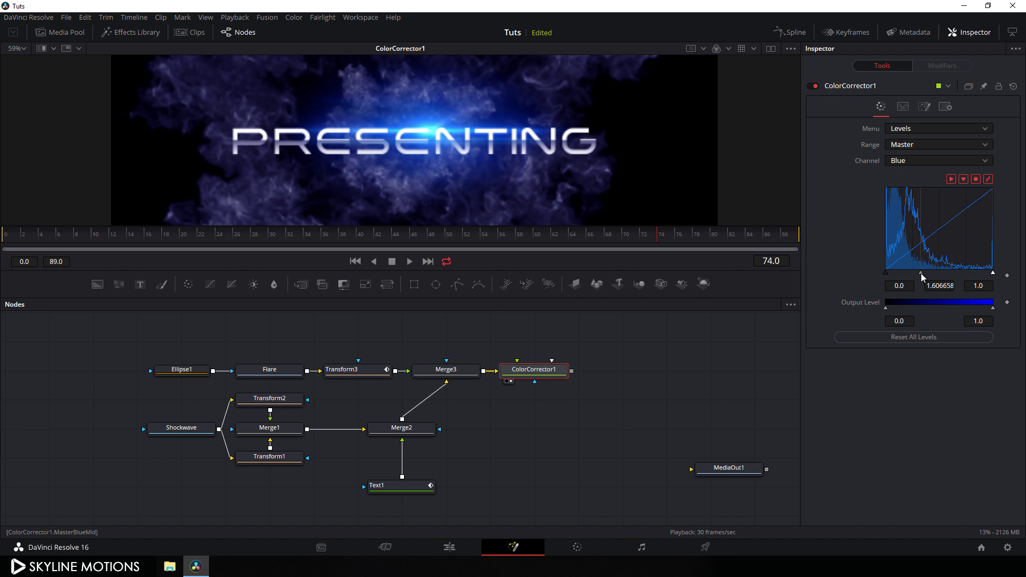
click(938, 285)
key(BackSpace)
text(1.6)
key(Return)
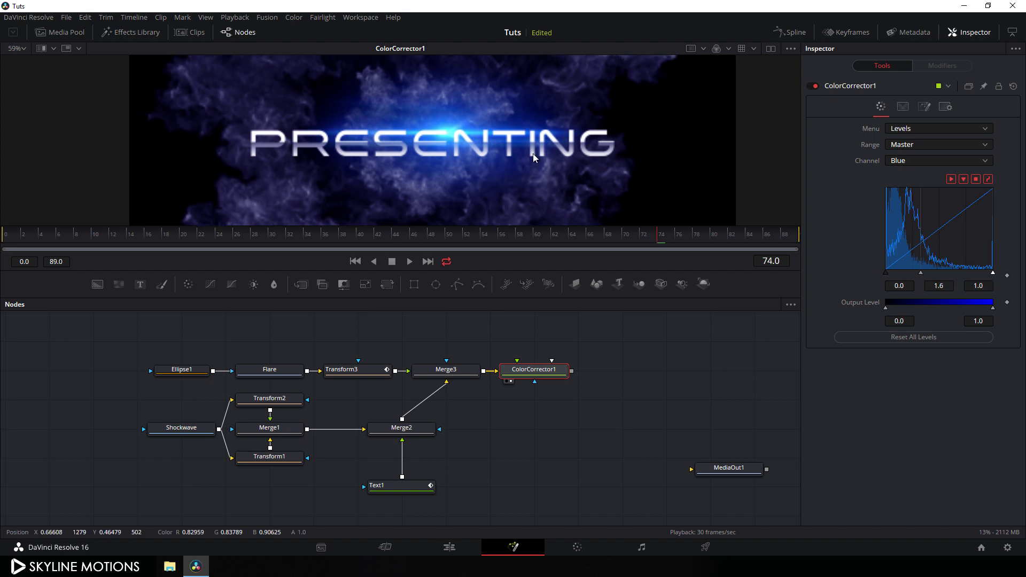
Step: Scrub through the colour-corrected title with the whole frame in view, and connect ColorCorrector1's output to MediaOut1
click(23, 47)
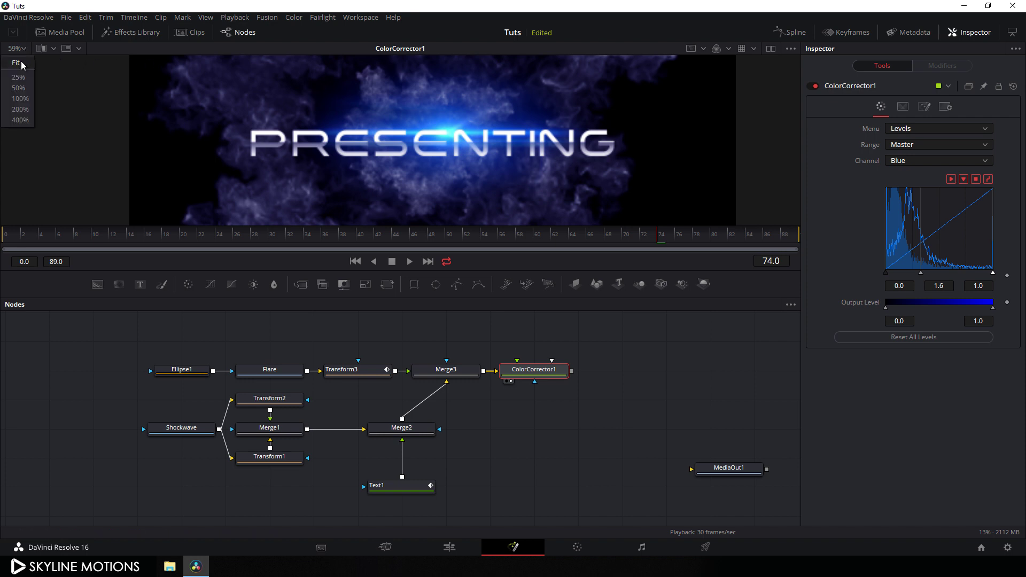
click(17, 62)
drag(275, 245, 625, 231)
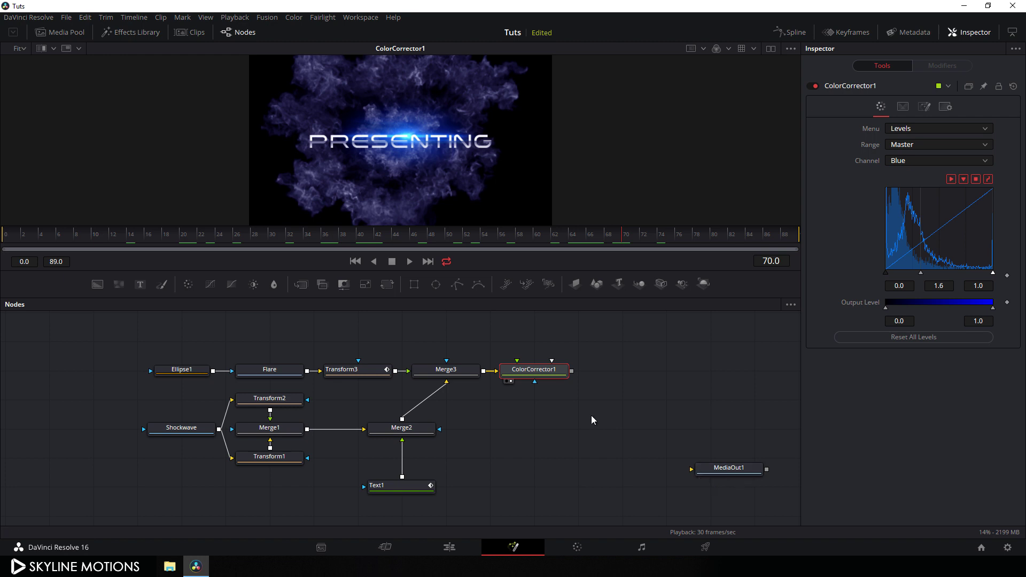
drag(571, 371, 728, 470)
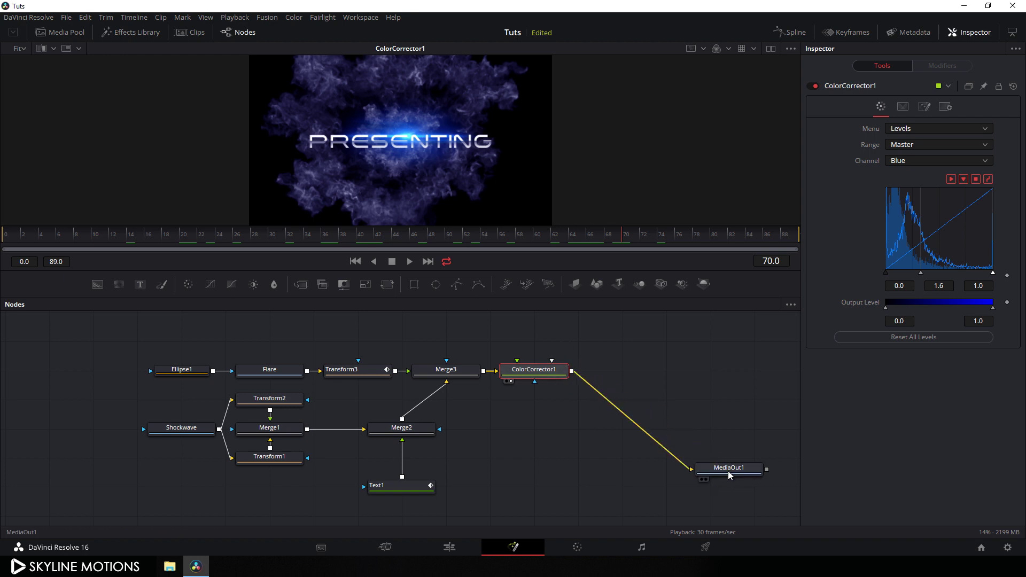
Step: Switch to the Edit page, turn proxy mode off, and preview the title at 01:00:01:00
click(449, 547)
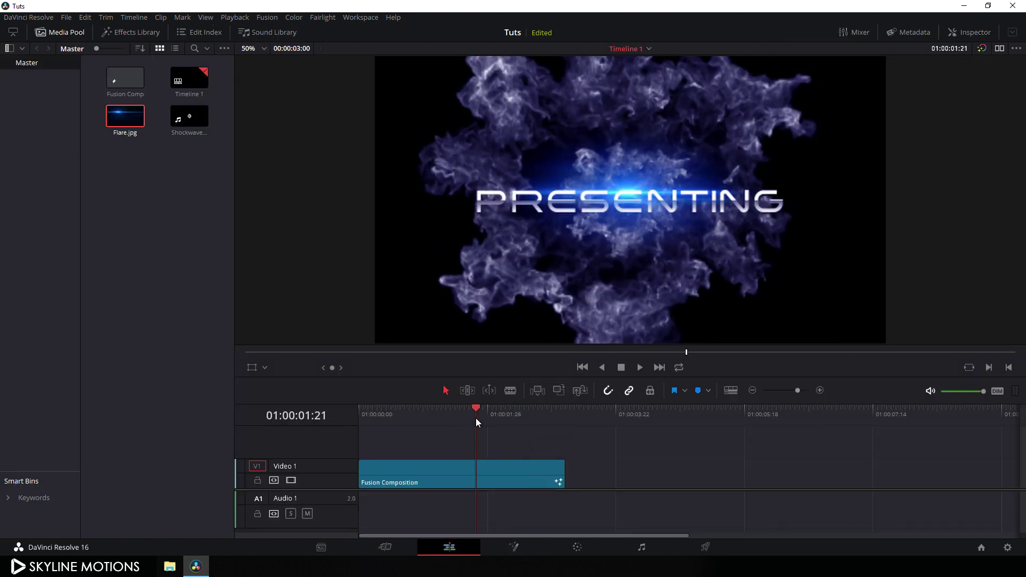
click(235, 17)
mouse_move(320, 56)
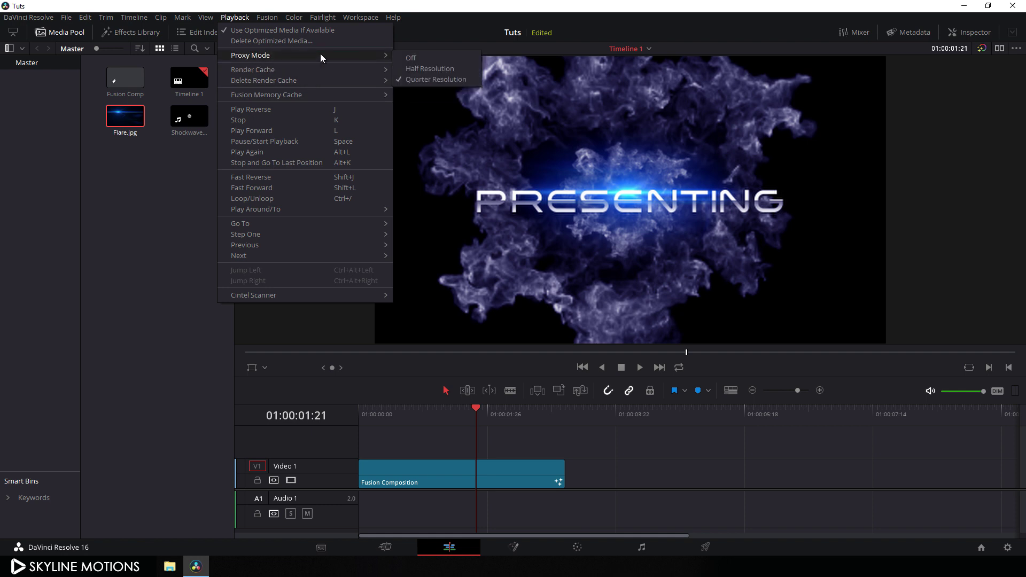
click(416, 56)
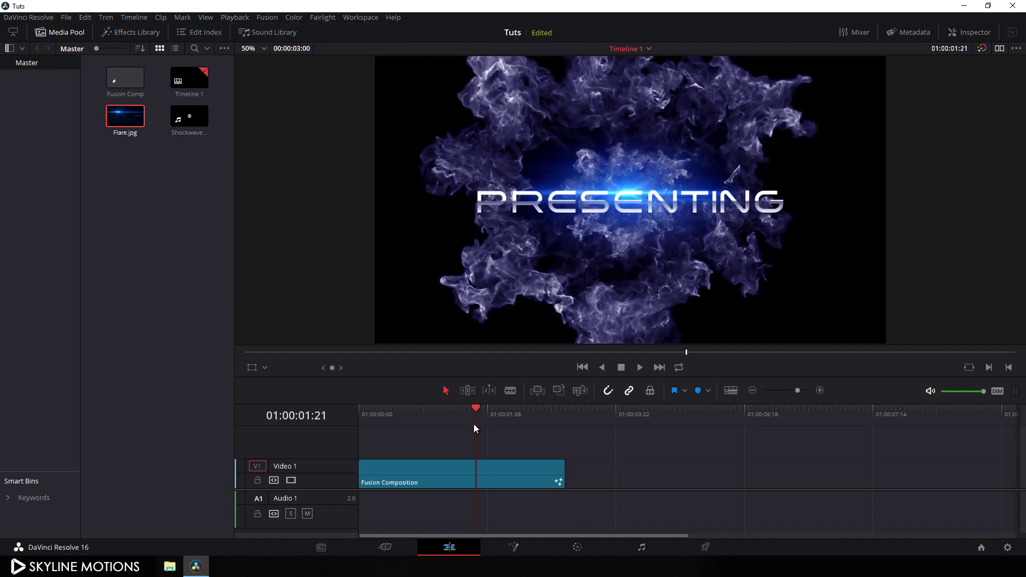
drag(472, 408, 427, 412)
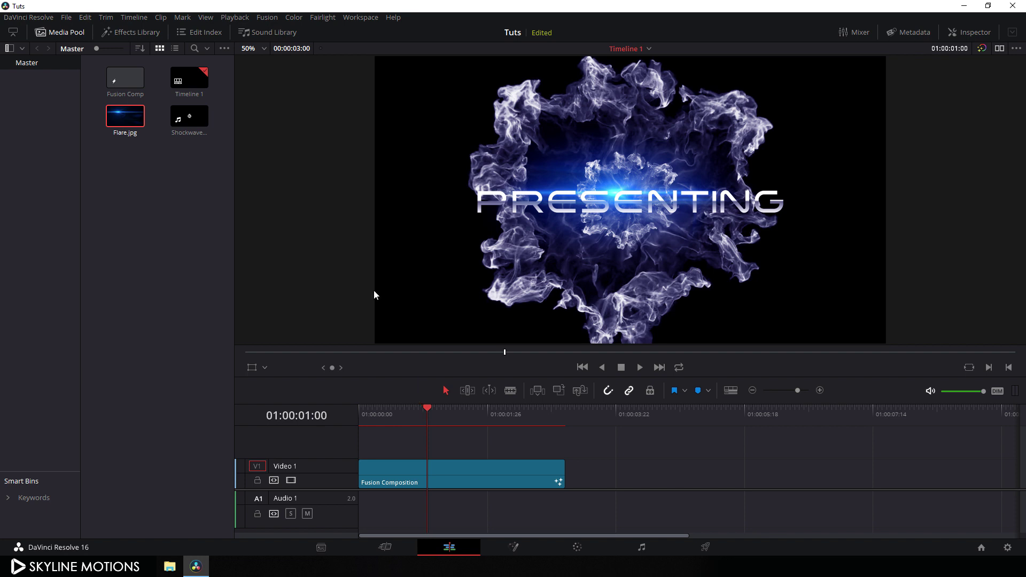
Step: Apply 2.35 output blanking to the timeline for cinematic bars and check the title at 01:00:01:14
click(130, 19)
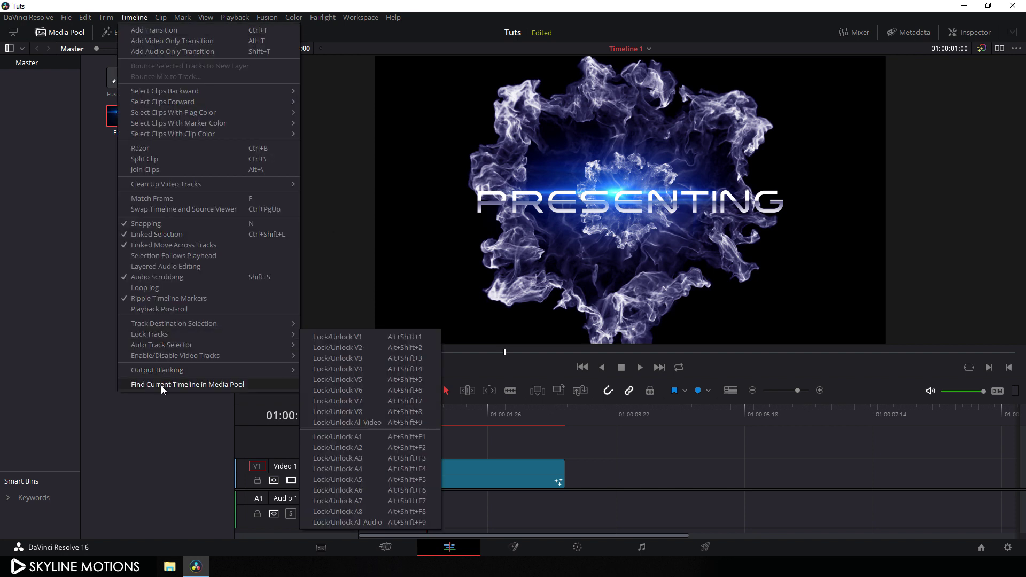
mouse_move(158, 370)
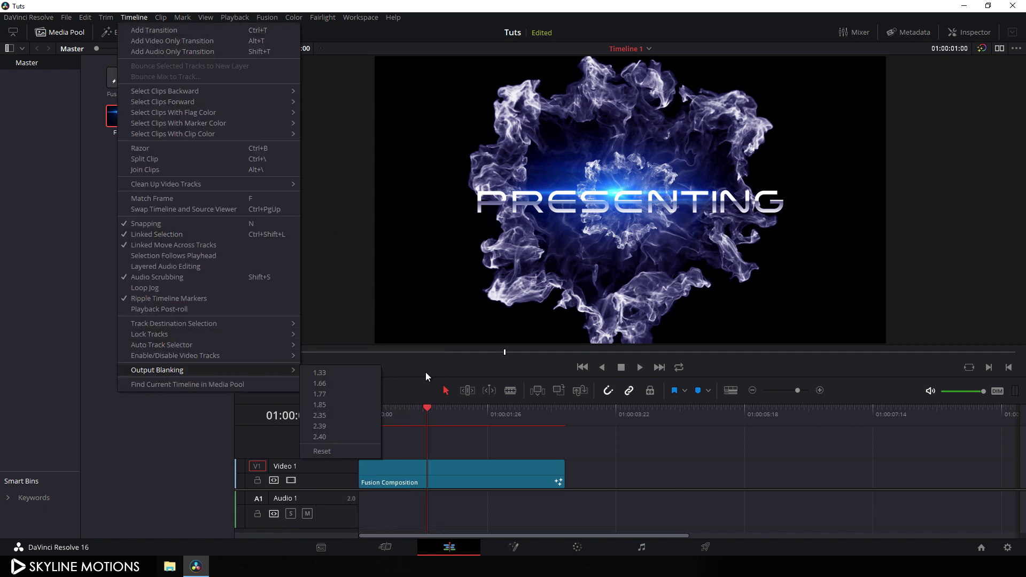
click(335, 415)
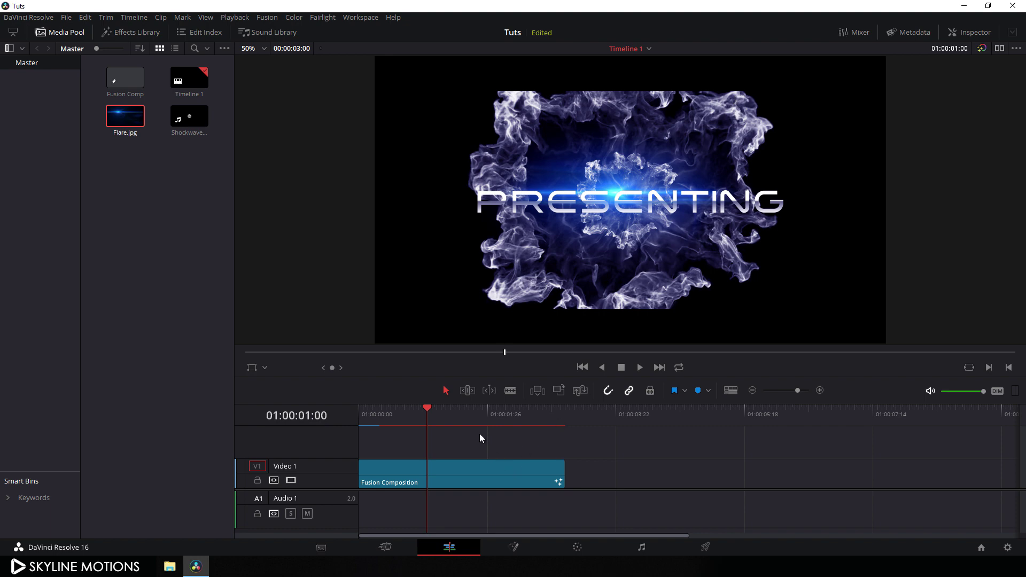
drag(492, 412, 461, 420)
Step: Copy the Fusion Composition clip, paste the duplicate at 01:00:03:00 directly after the original, and preview it at 01:00:04:14
click(521, 475)
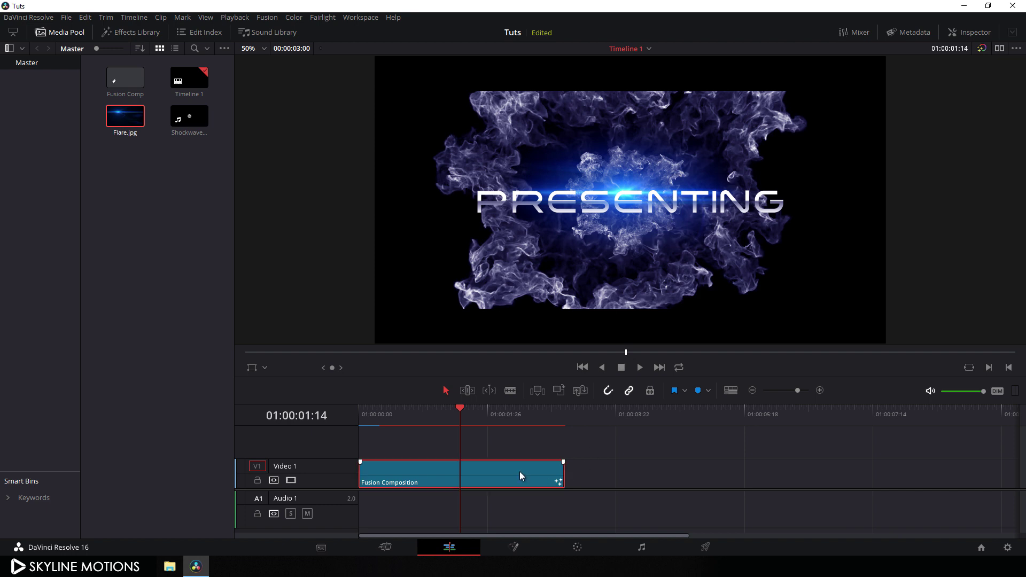
click(564, 408)
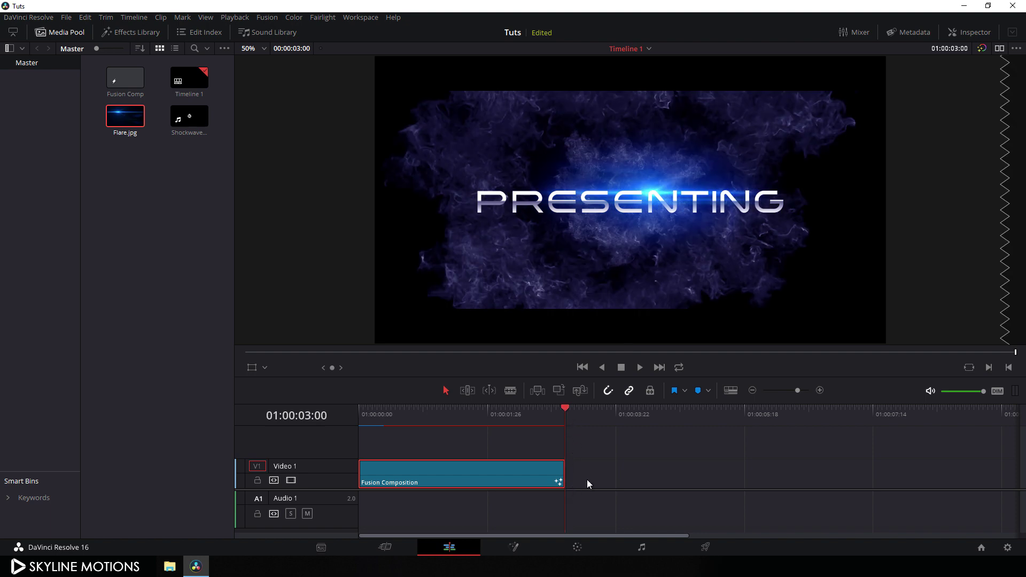
key(ctrl+v)
click(667, 409)
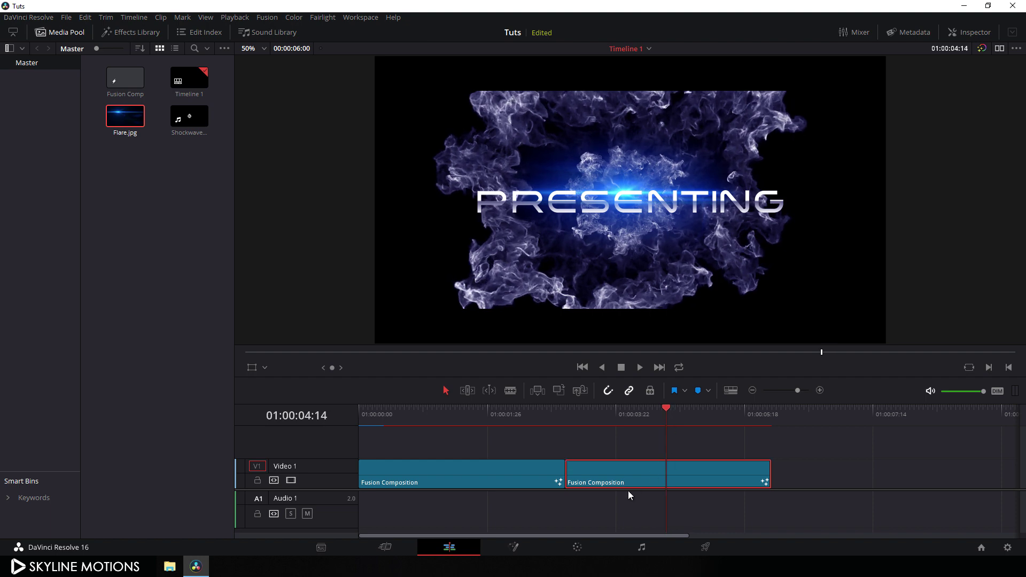
Step: In the second clip's Fusion composition, replace Text1's wording with BRAND NEW and return to the Edit page
click(522, 550)
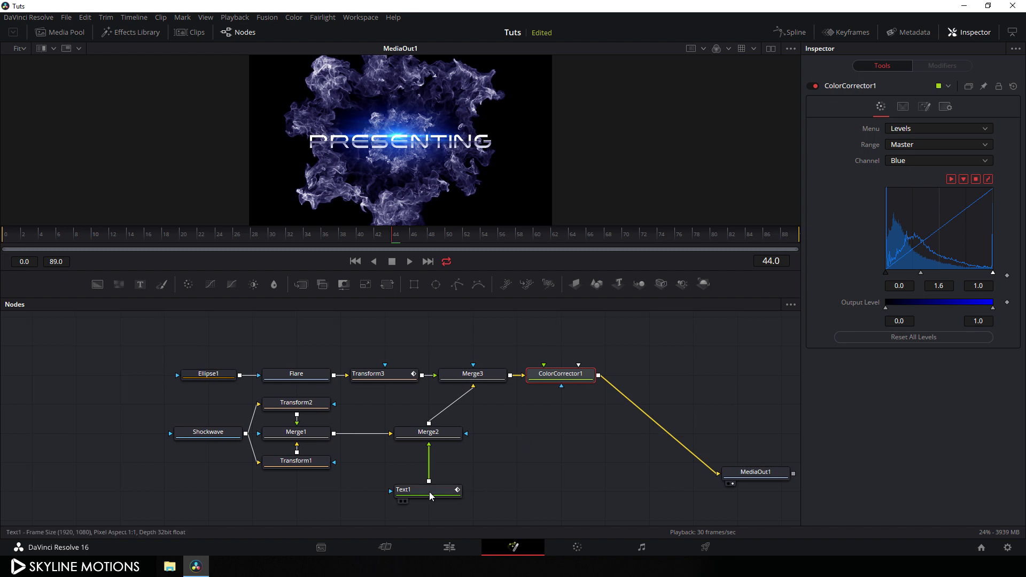
click(430, 492)
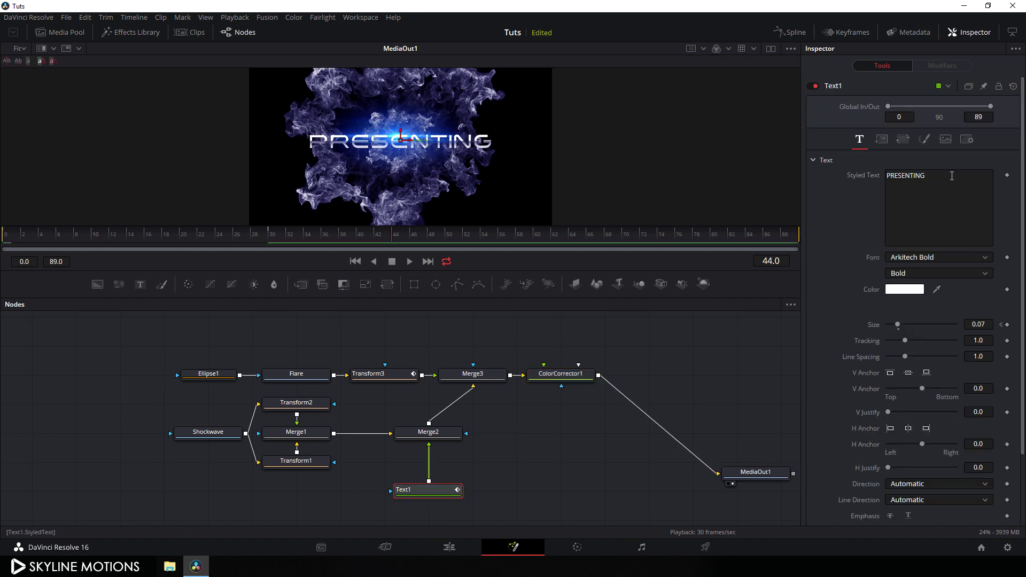
drag(951, 176, 846, 174)
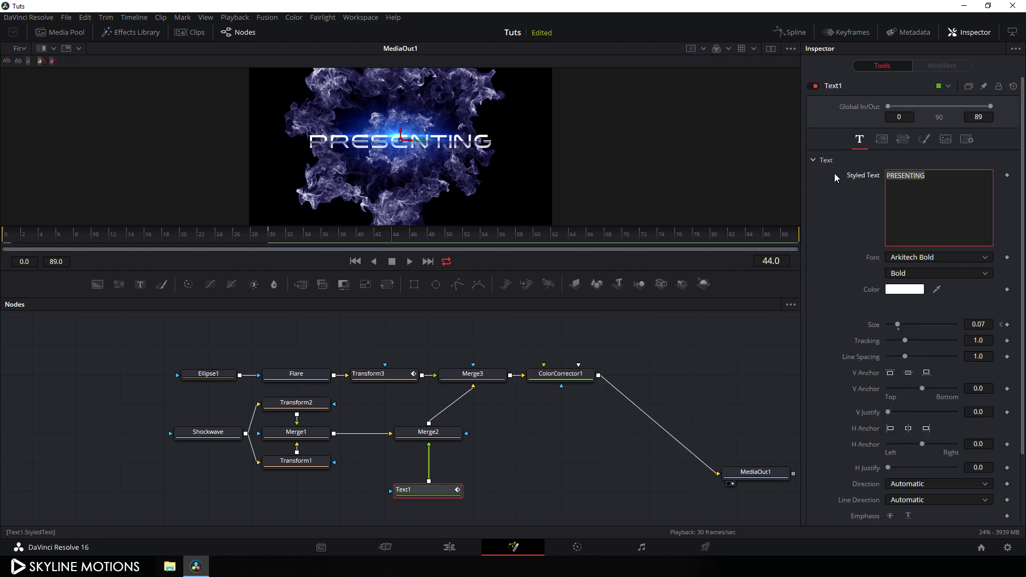
key(BackSpace)
text(BRAND)
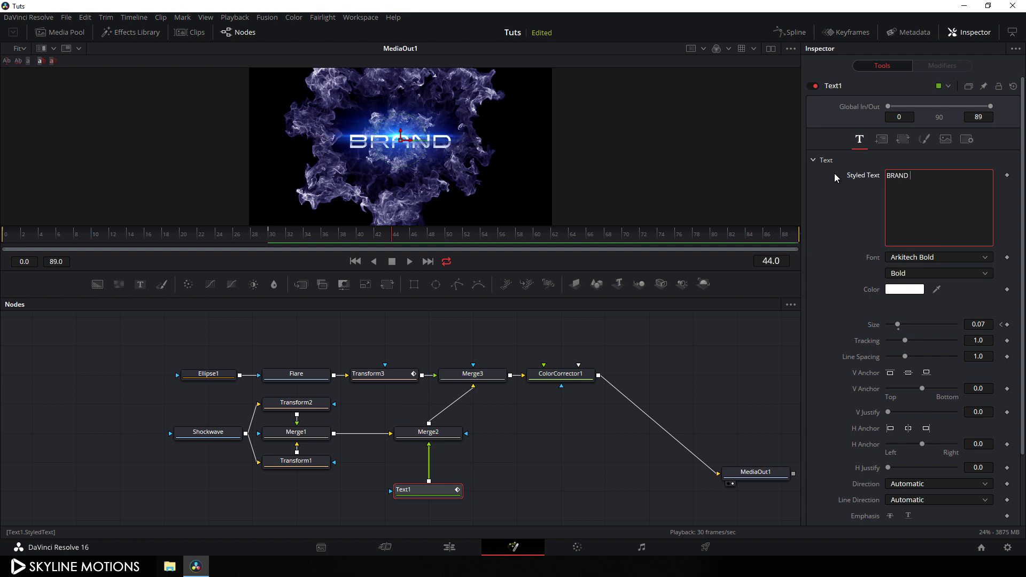
text( NEW)
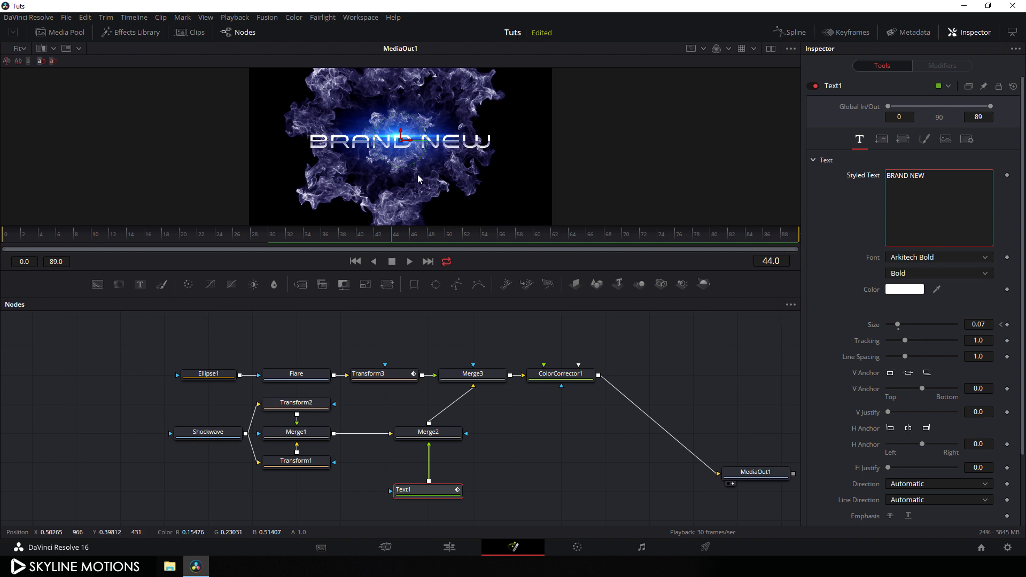
click(460, 547)
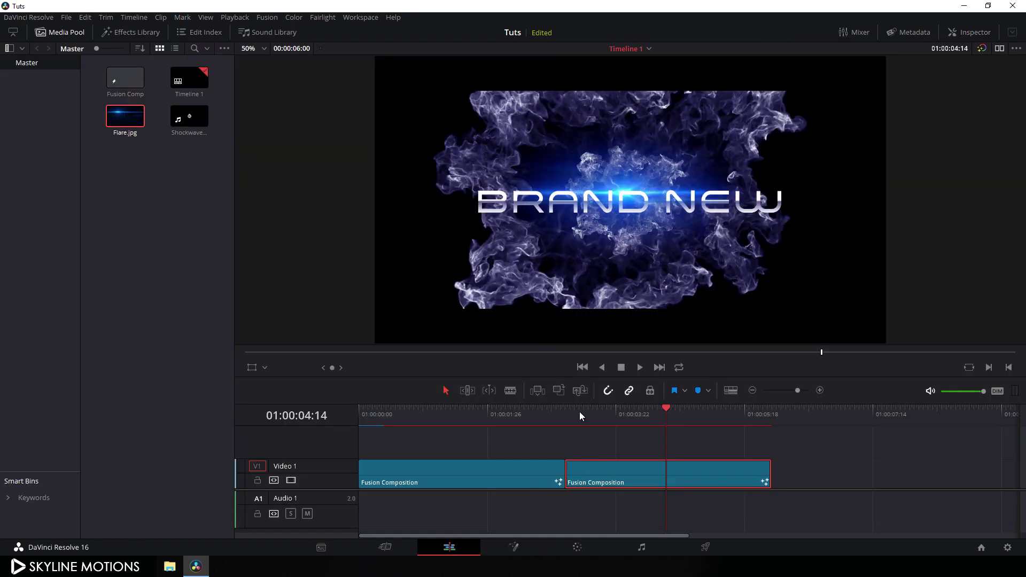
Step: Enlarge the timeline viewer slightly and play both titles in a loop from the start of the timeline
drag(501, 411, 358, 422)
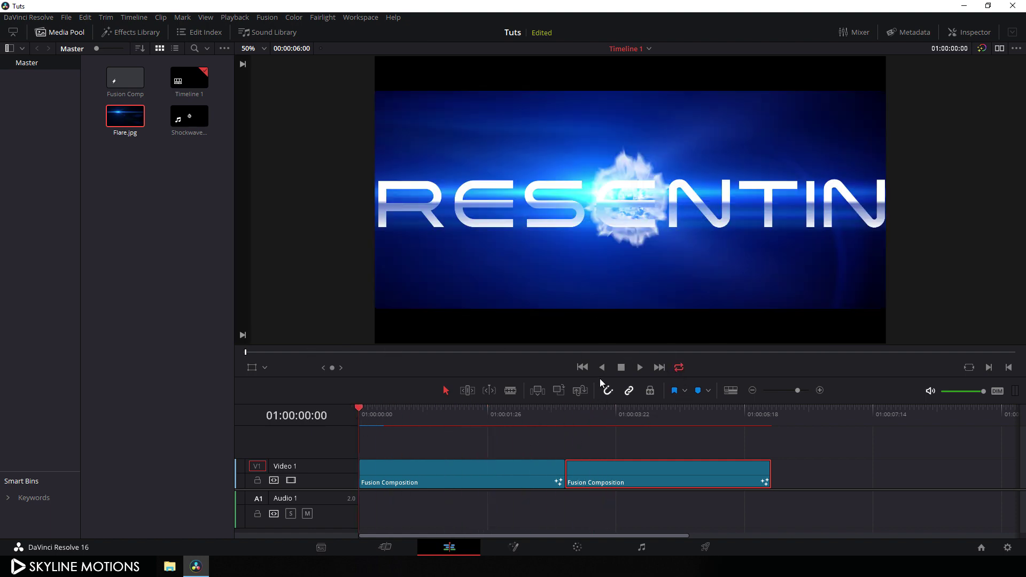
drag(600, 377, 602, 396)
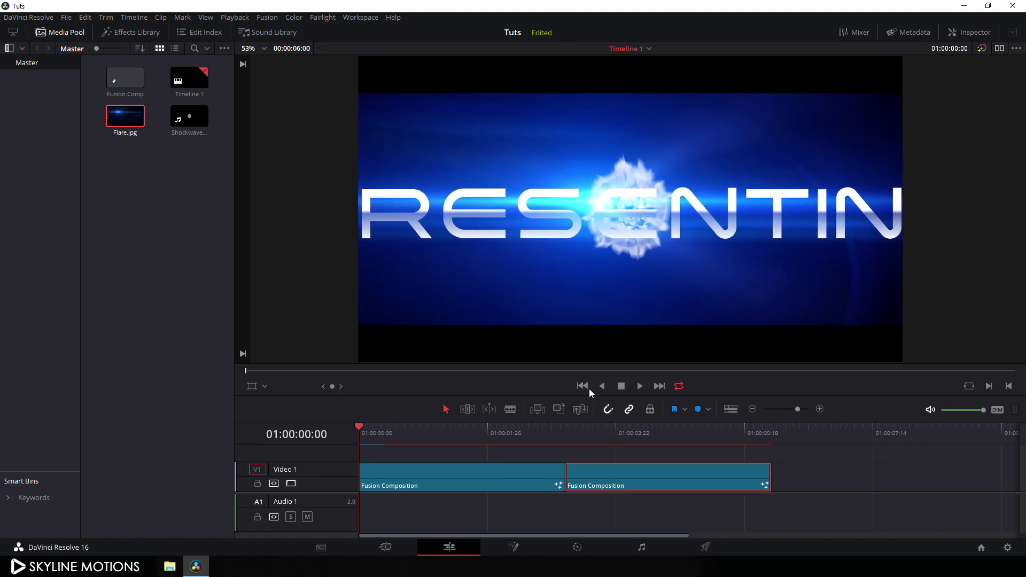
click(583, 386)
click(639, 386)
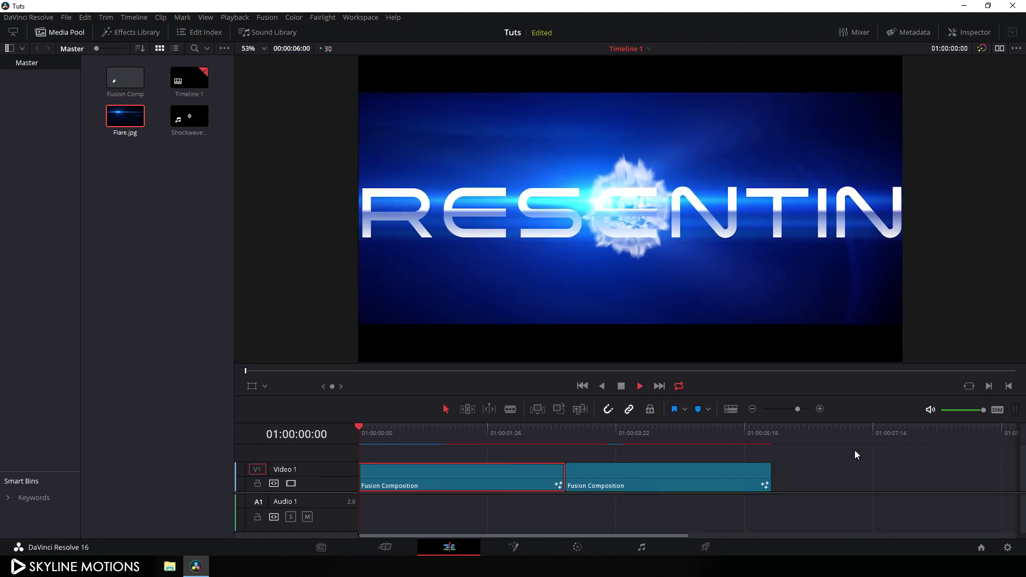